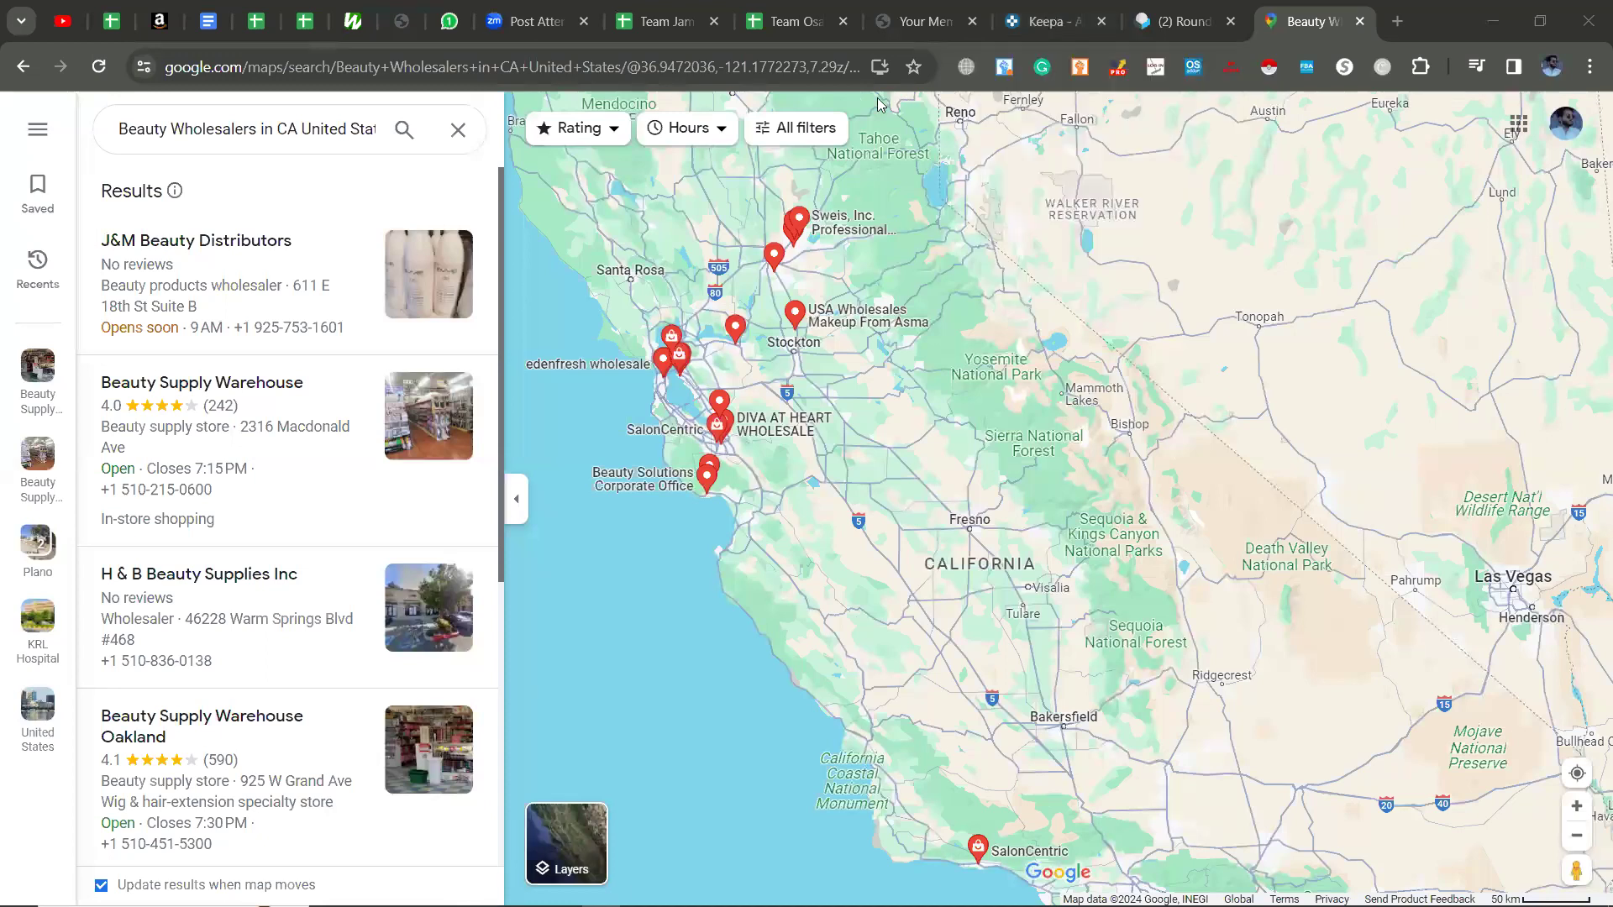
# Step: Switch to Keepa and open the Product Finder from its data tools
pyautogui.click(1045, 21)
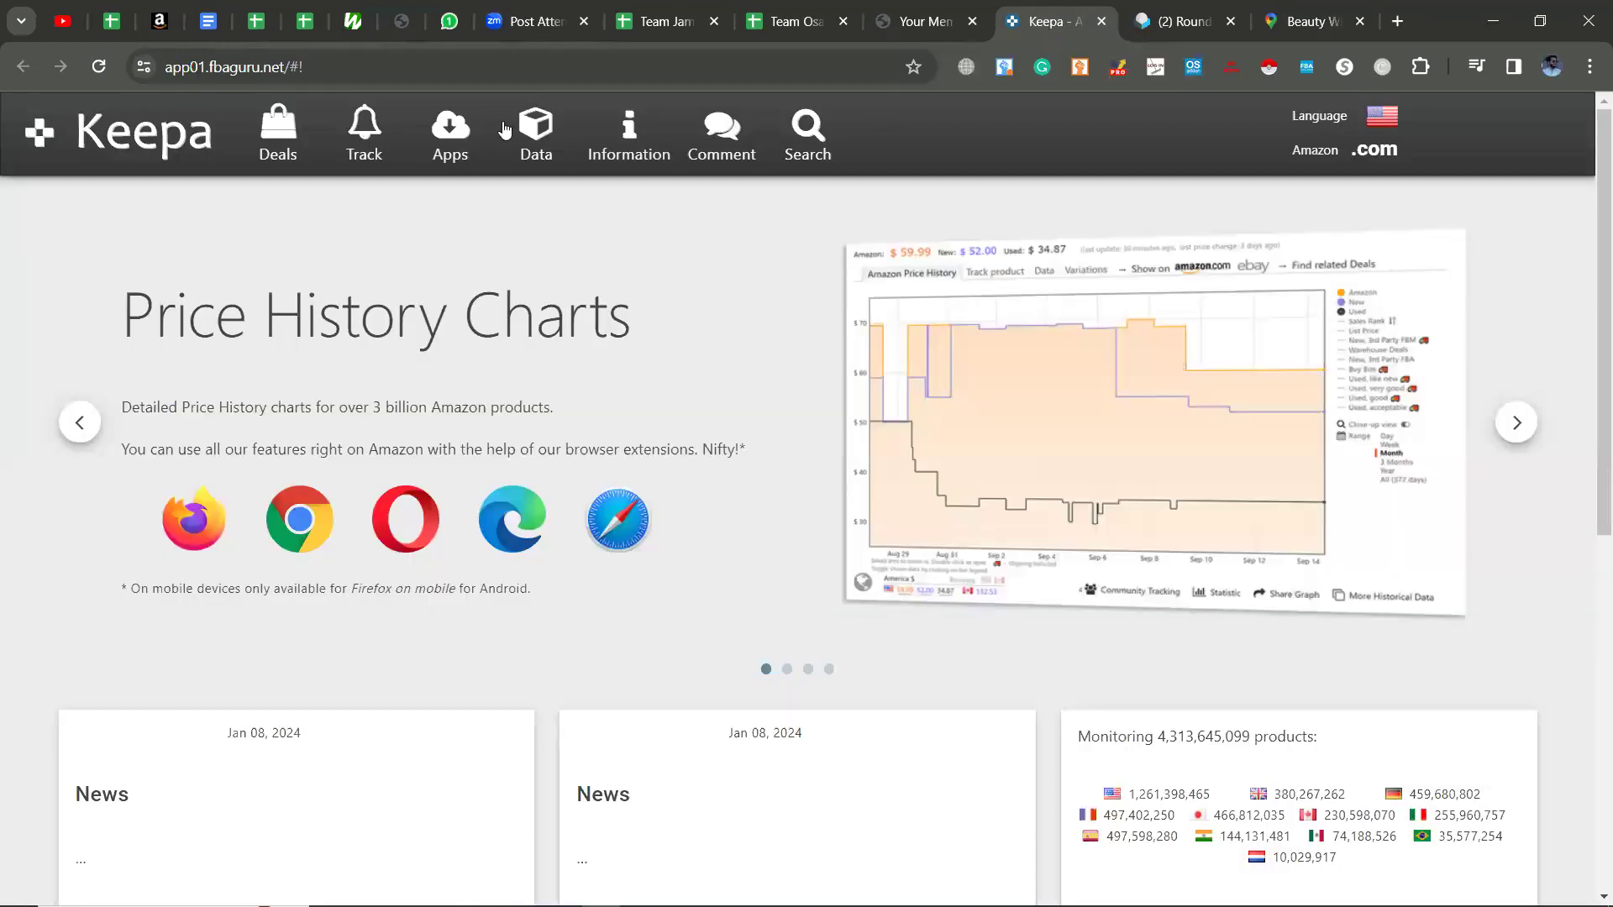
pyautogui.click(505, 128)
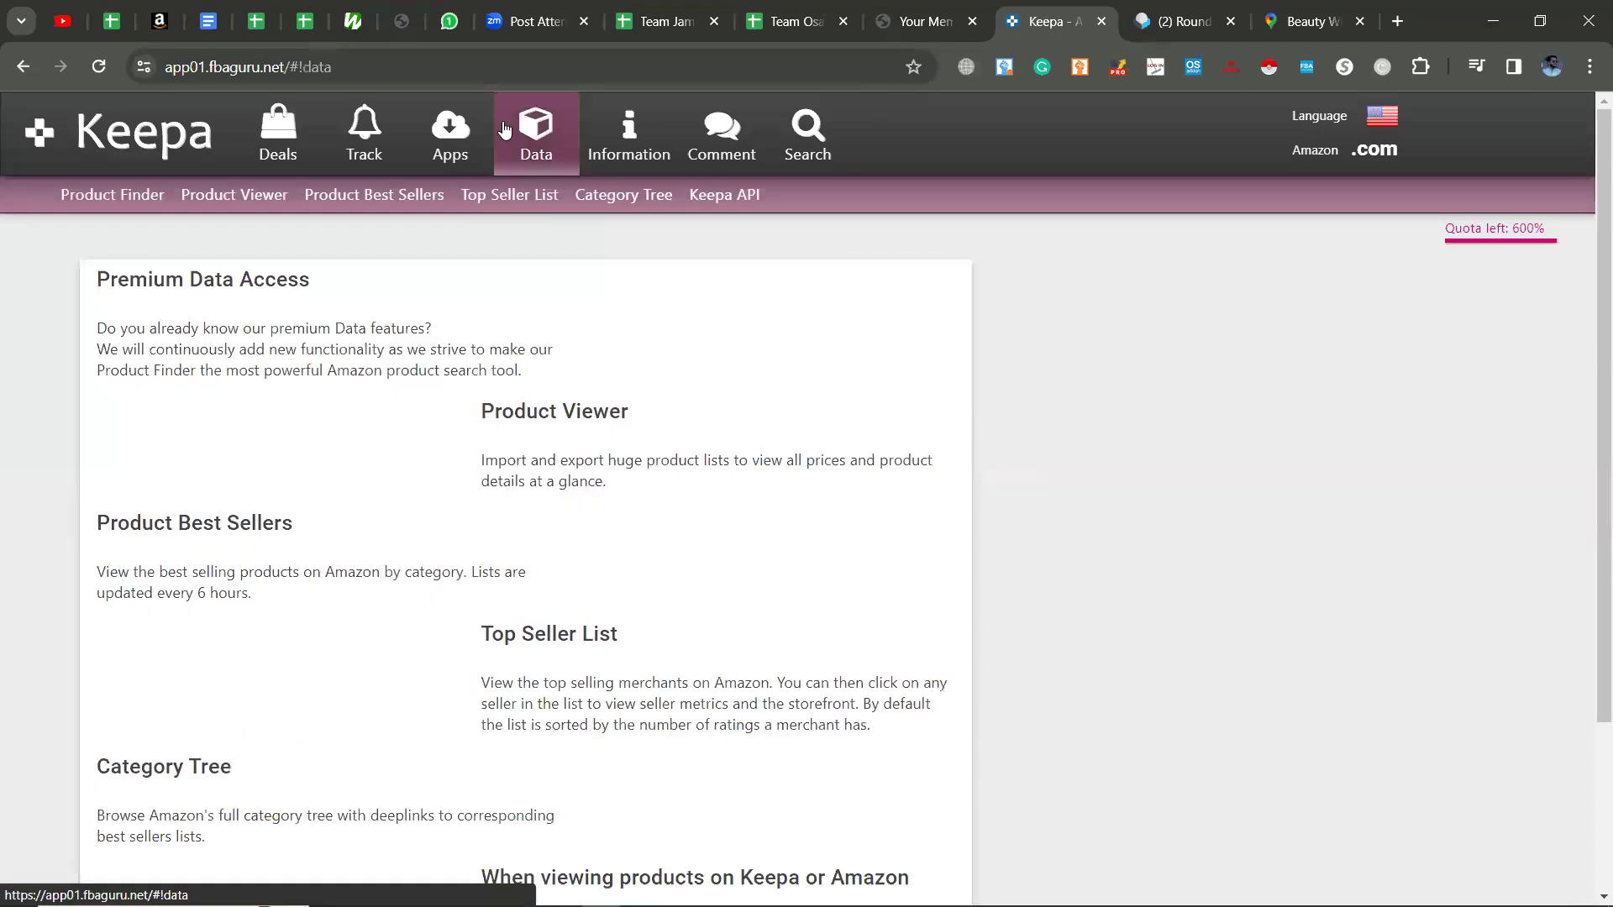
pyautogui.click(143, 192)
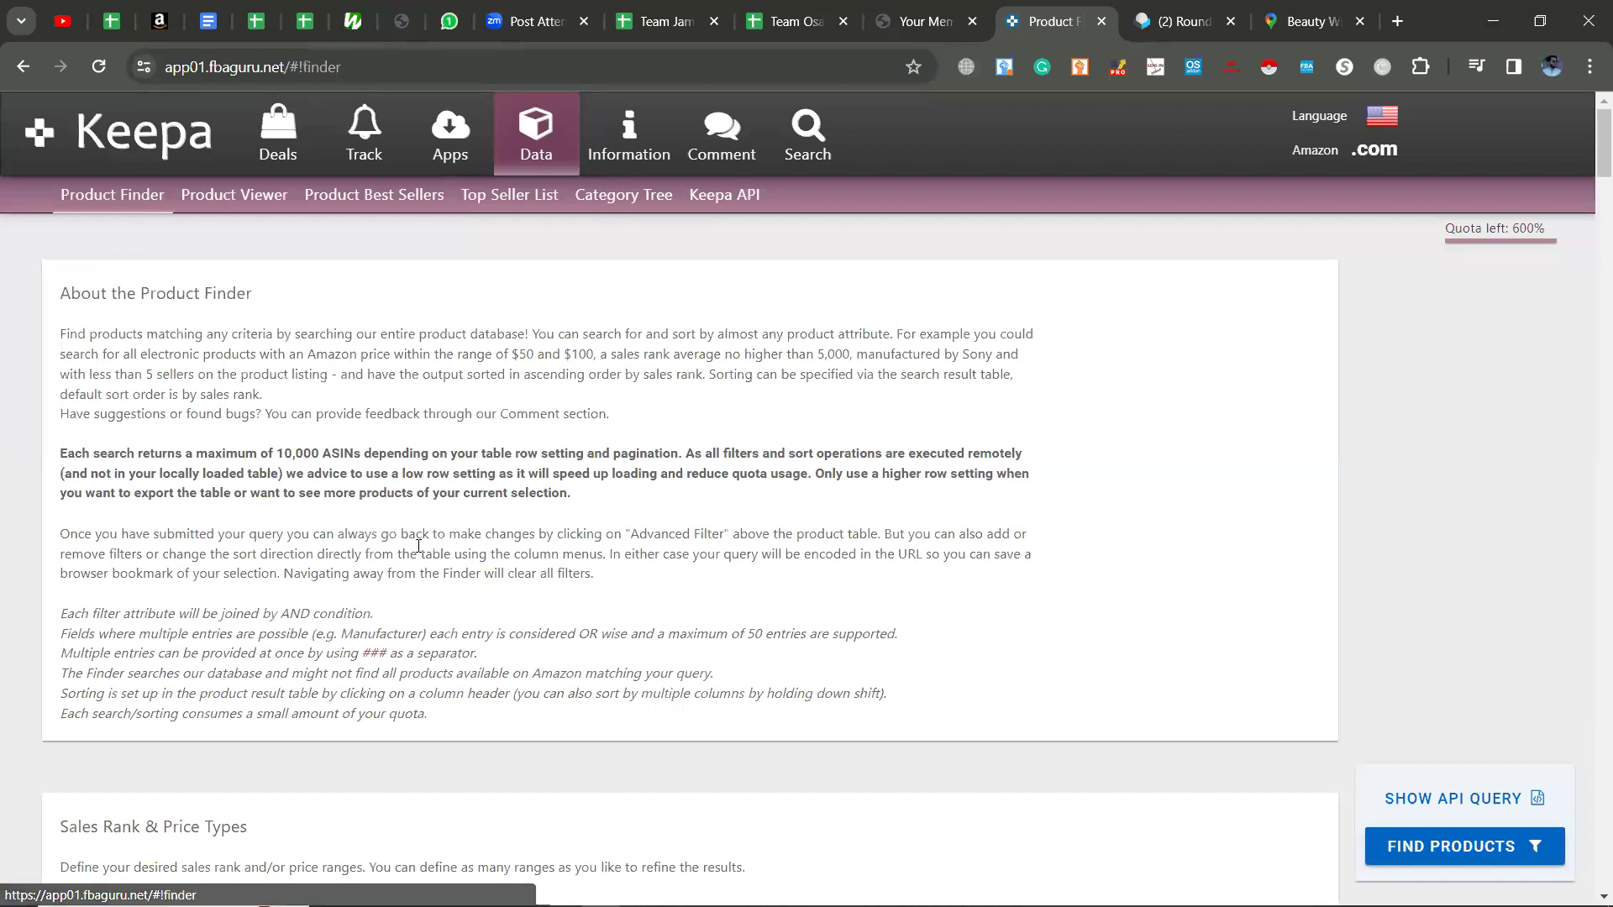
# Step: Set the Sales Rank 30-day average range from 1 to 30000
pyautogui.scroll(-5, 418, 546)
pyautogui.click(398, 515)
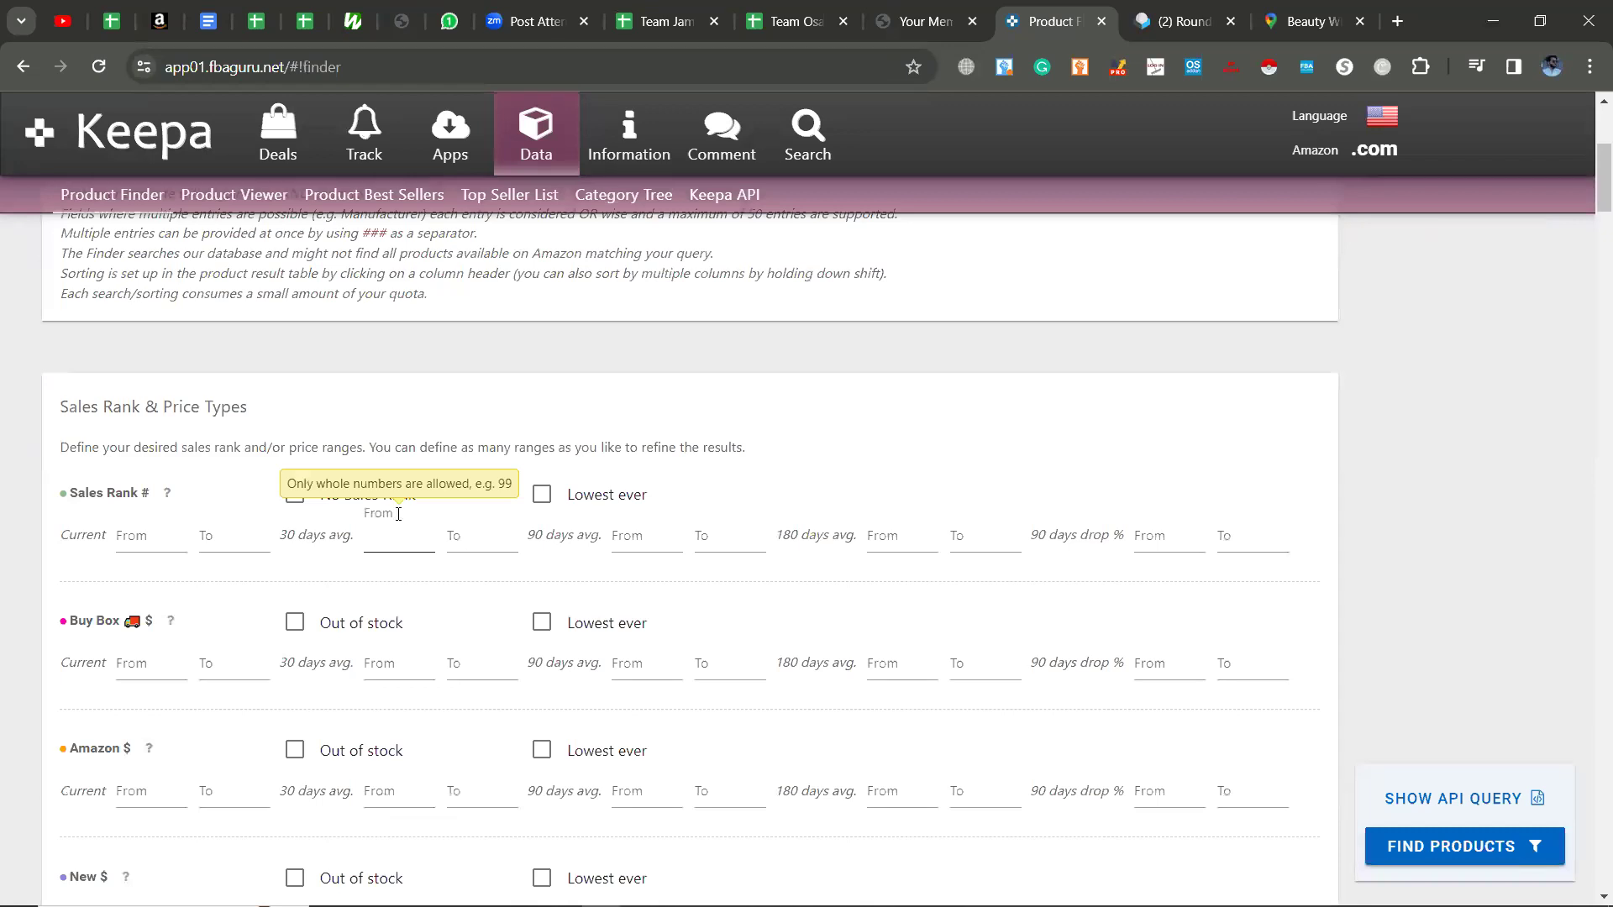
pyautogui.write('1')
pyautogui.click(486, 547)
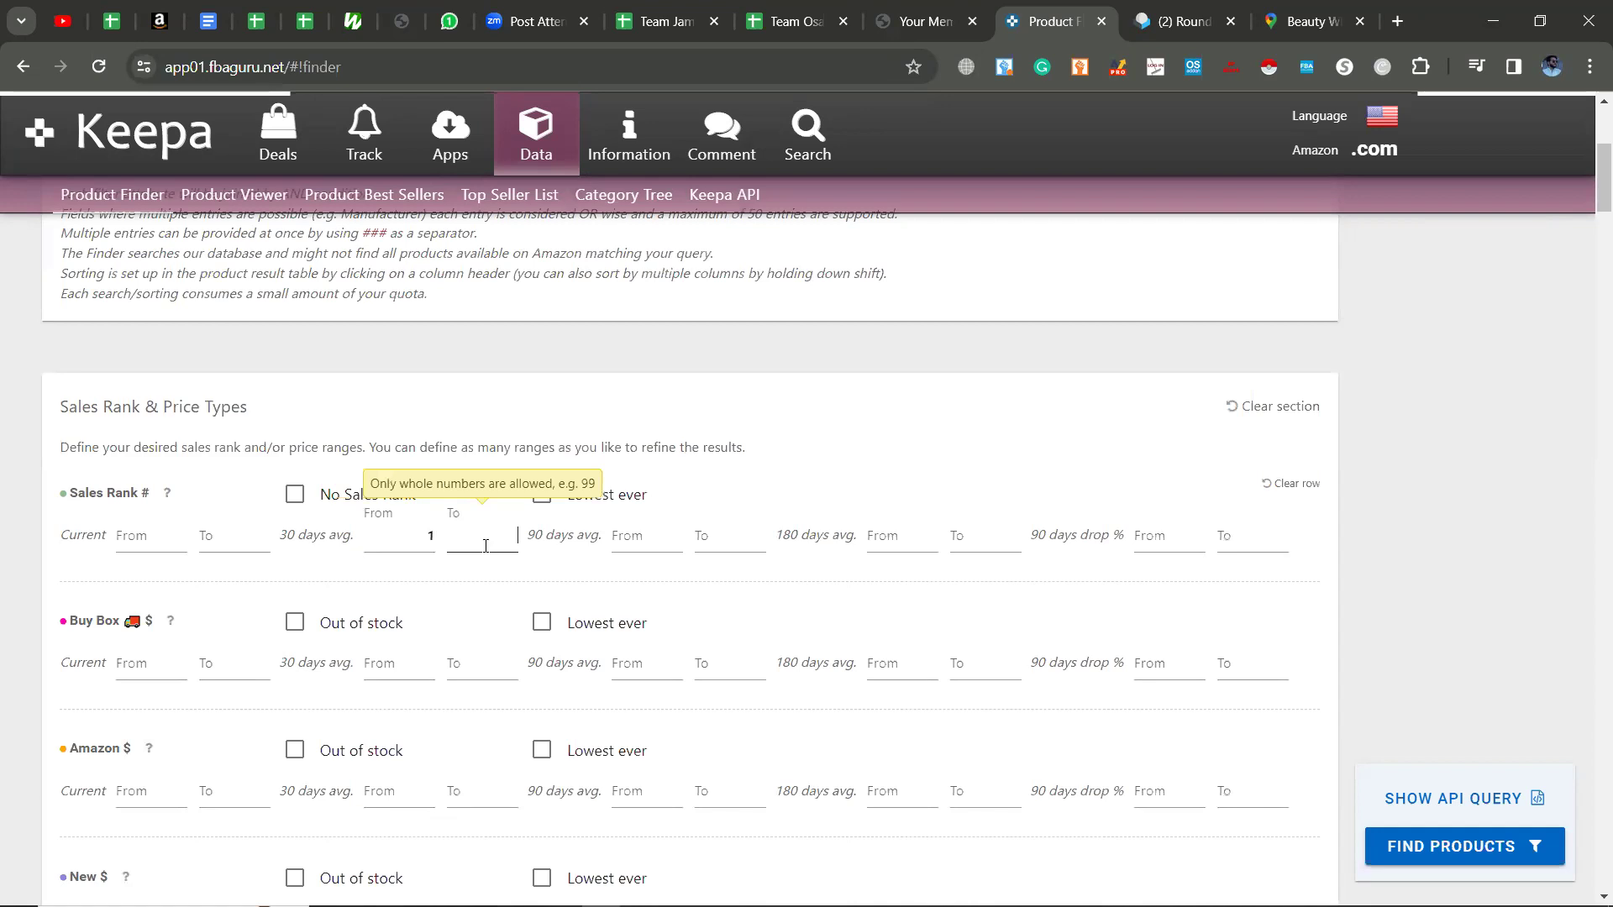
pyautogui.write('5')
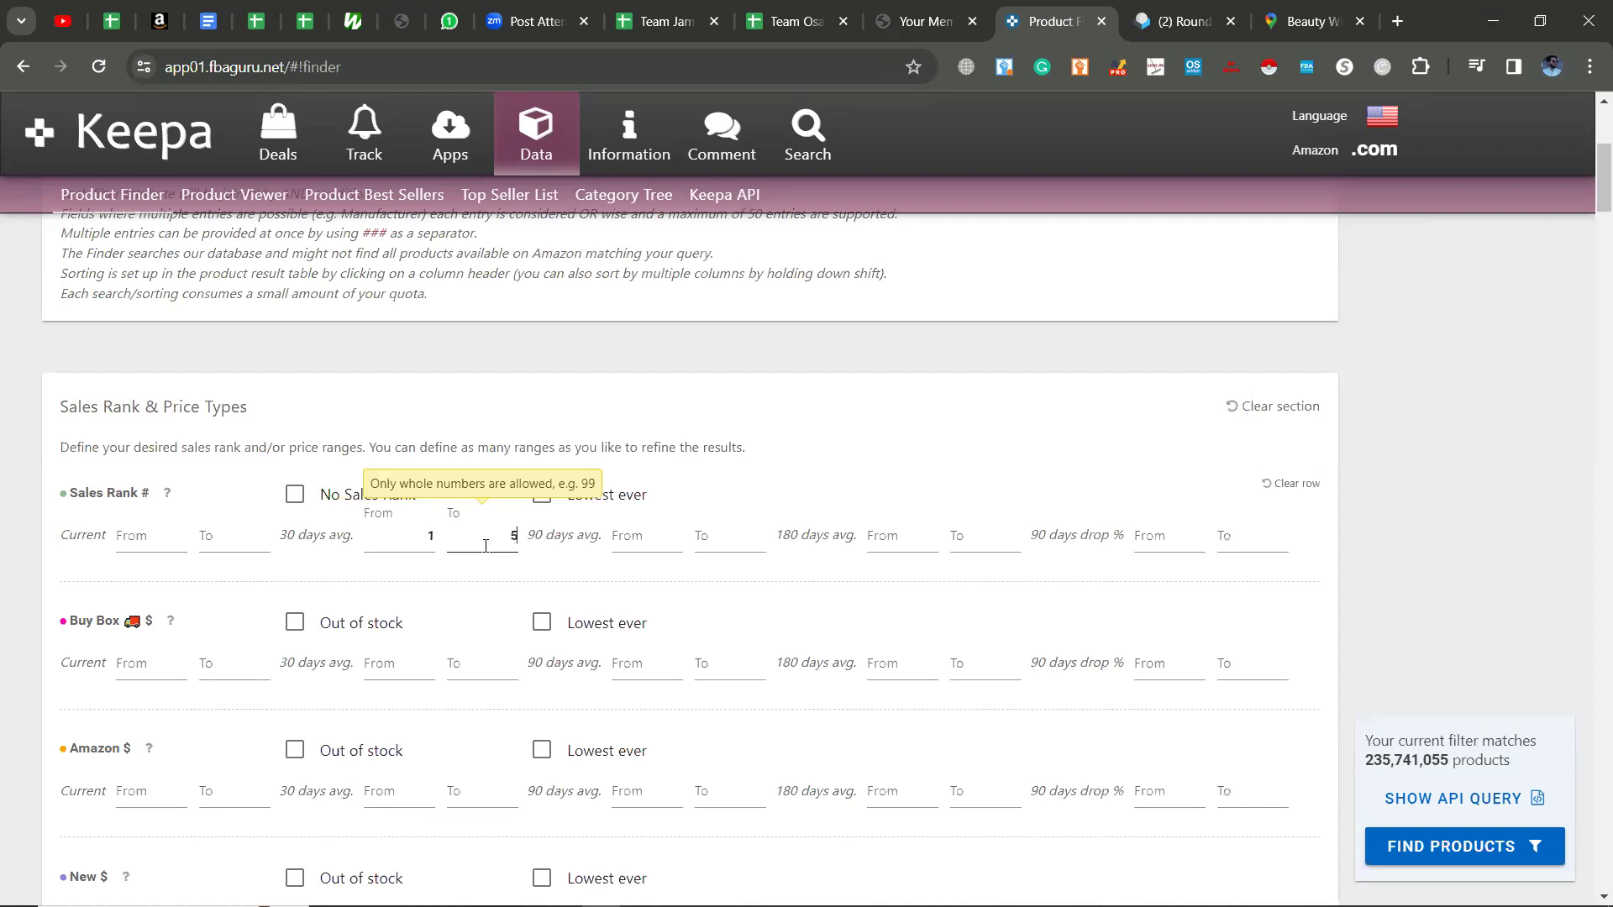
pyautogui.press('BackSpace')
pyautogui.write('30000')
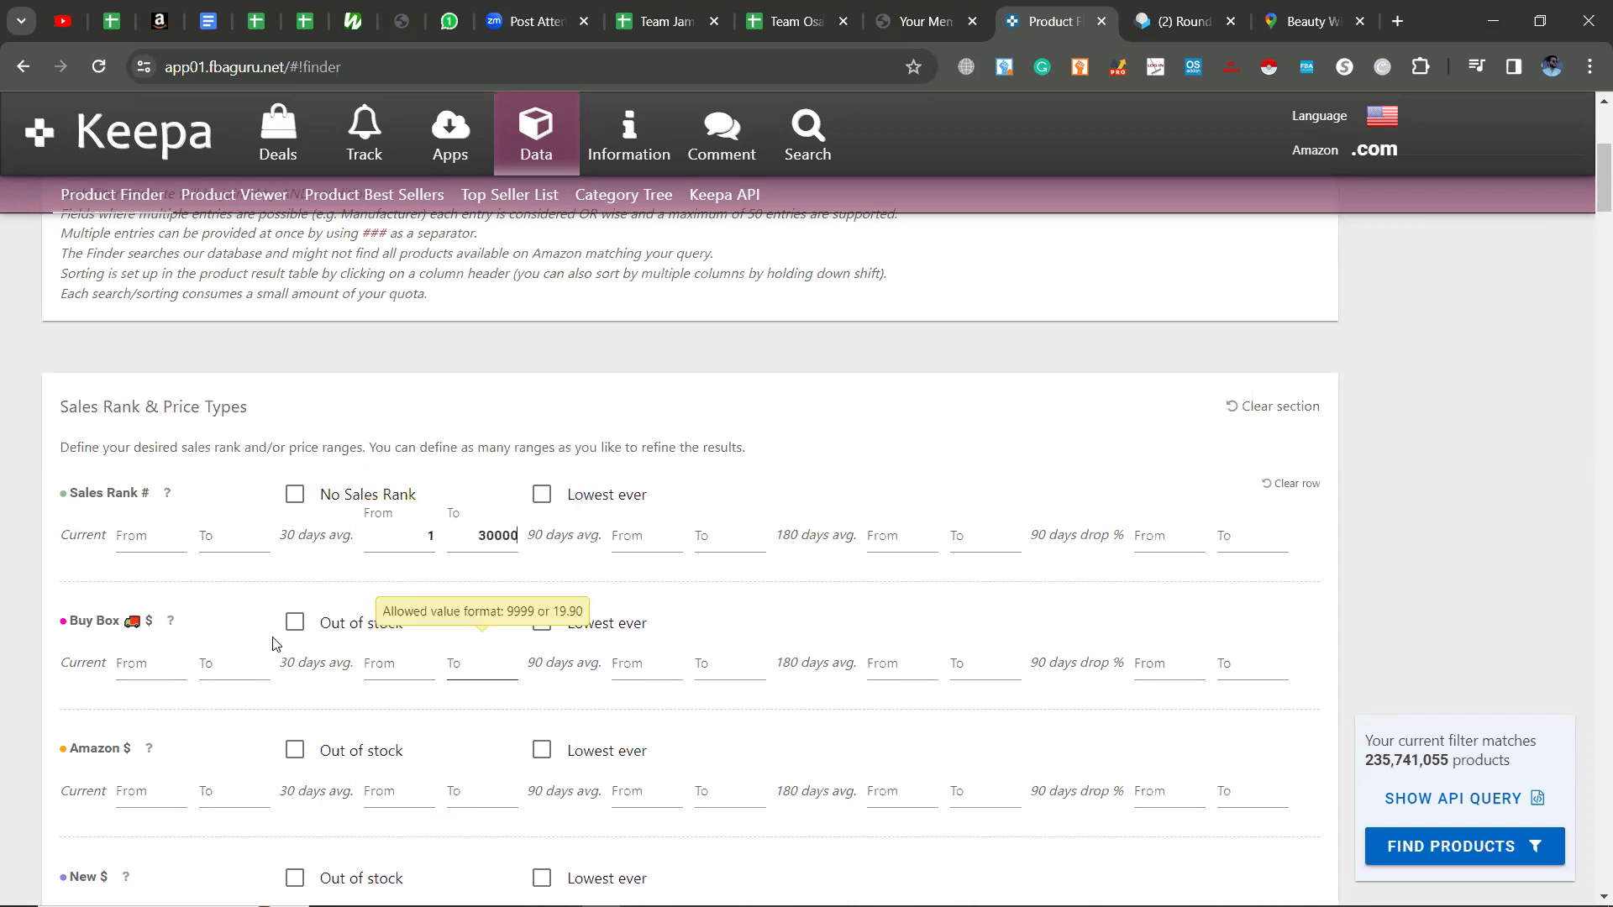
# Step: Set the Buy Box 30-day average price range from 15 to 40 and require the Amazon price to be out of stock
pyautogui.click(368, 642)
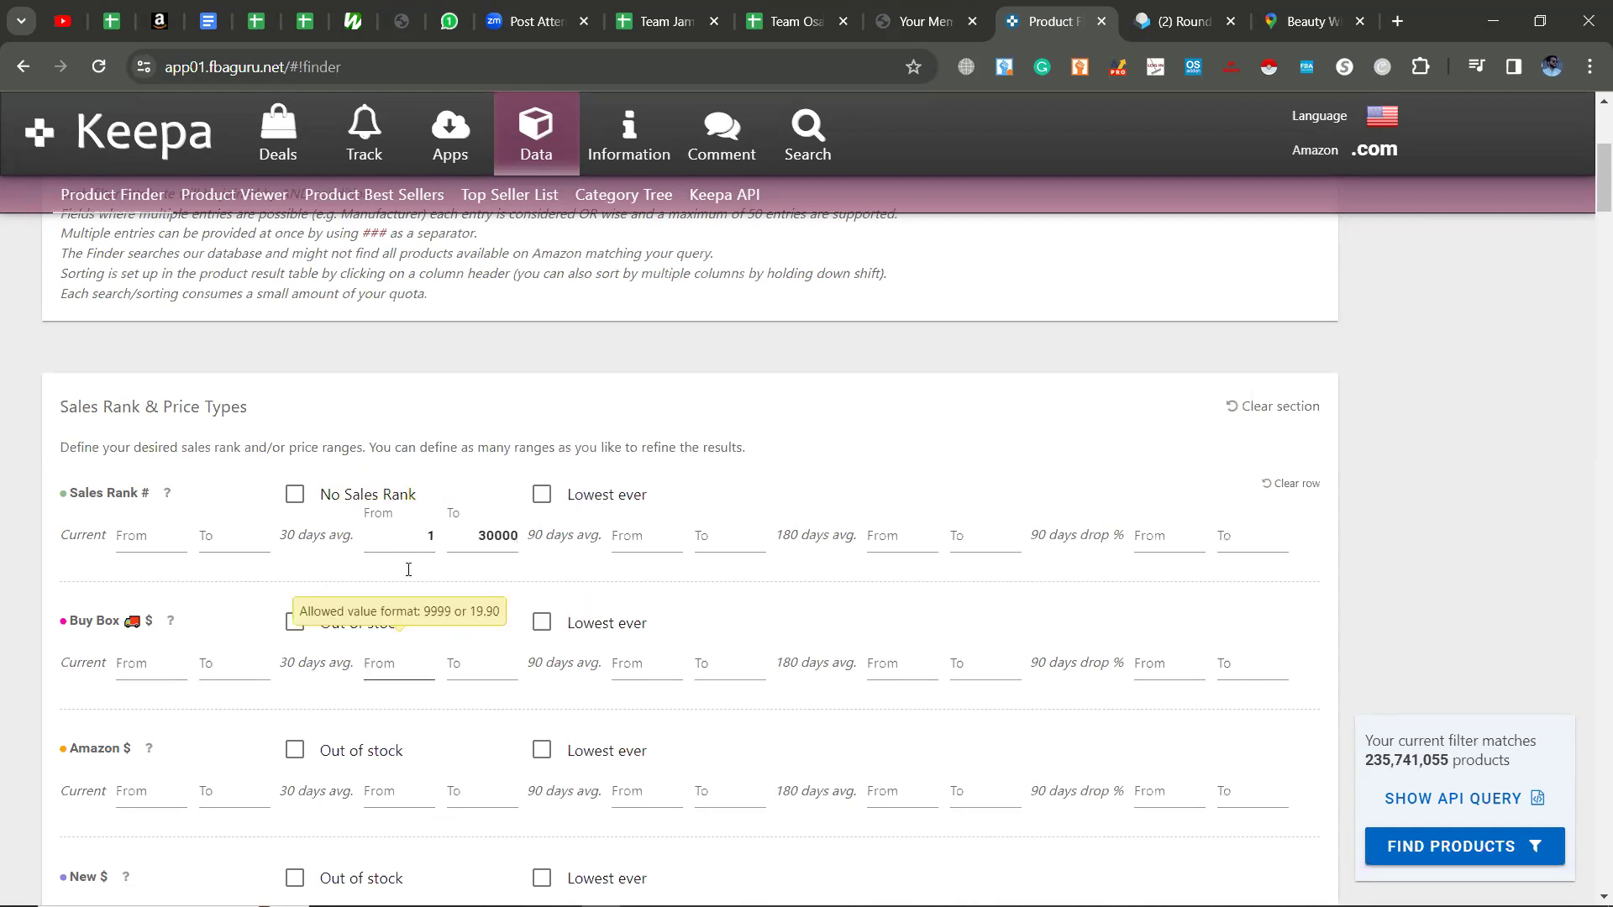
pyautogui.scroll(-1, 408, 570)
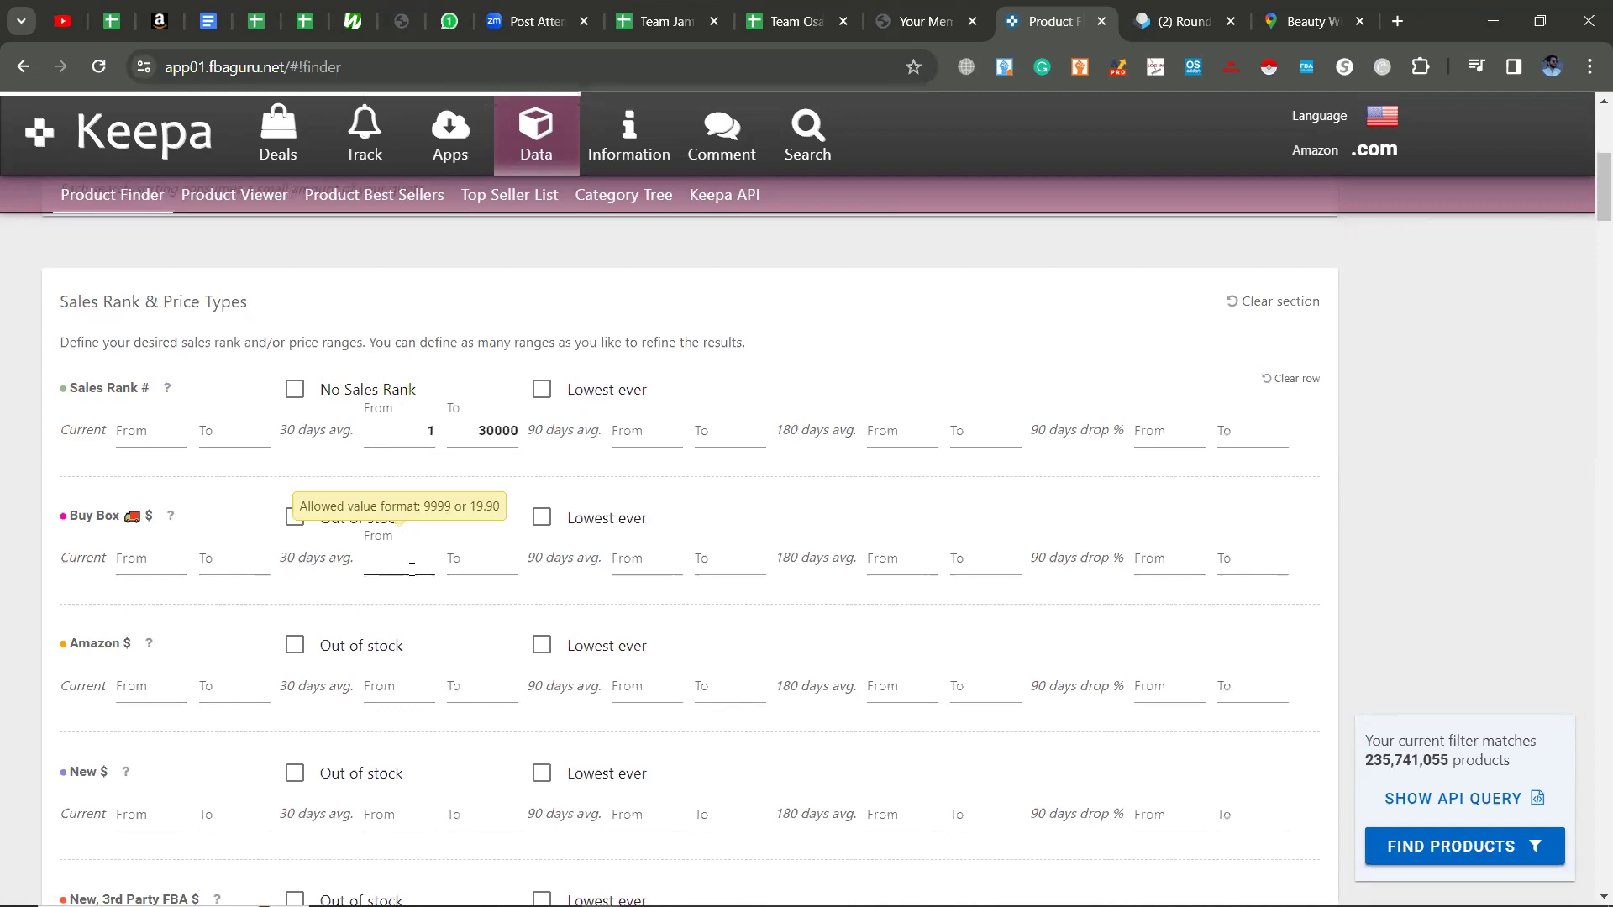
pyautogui.write('15')
pyautogui.click(484, 556)
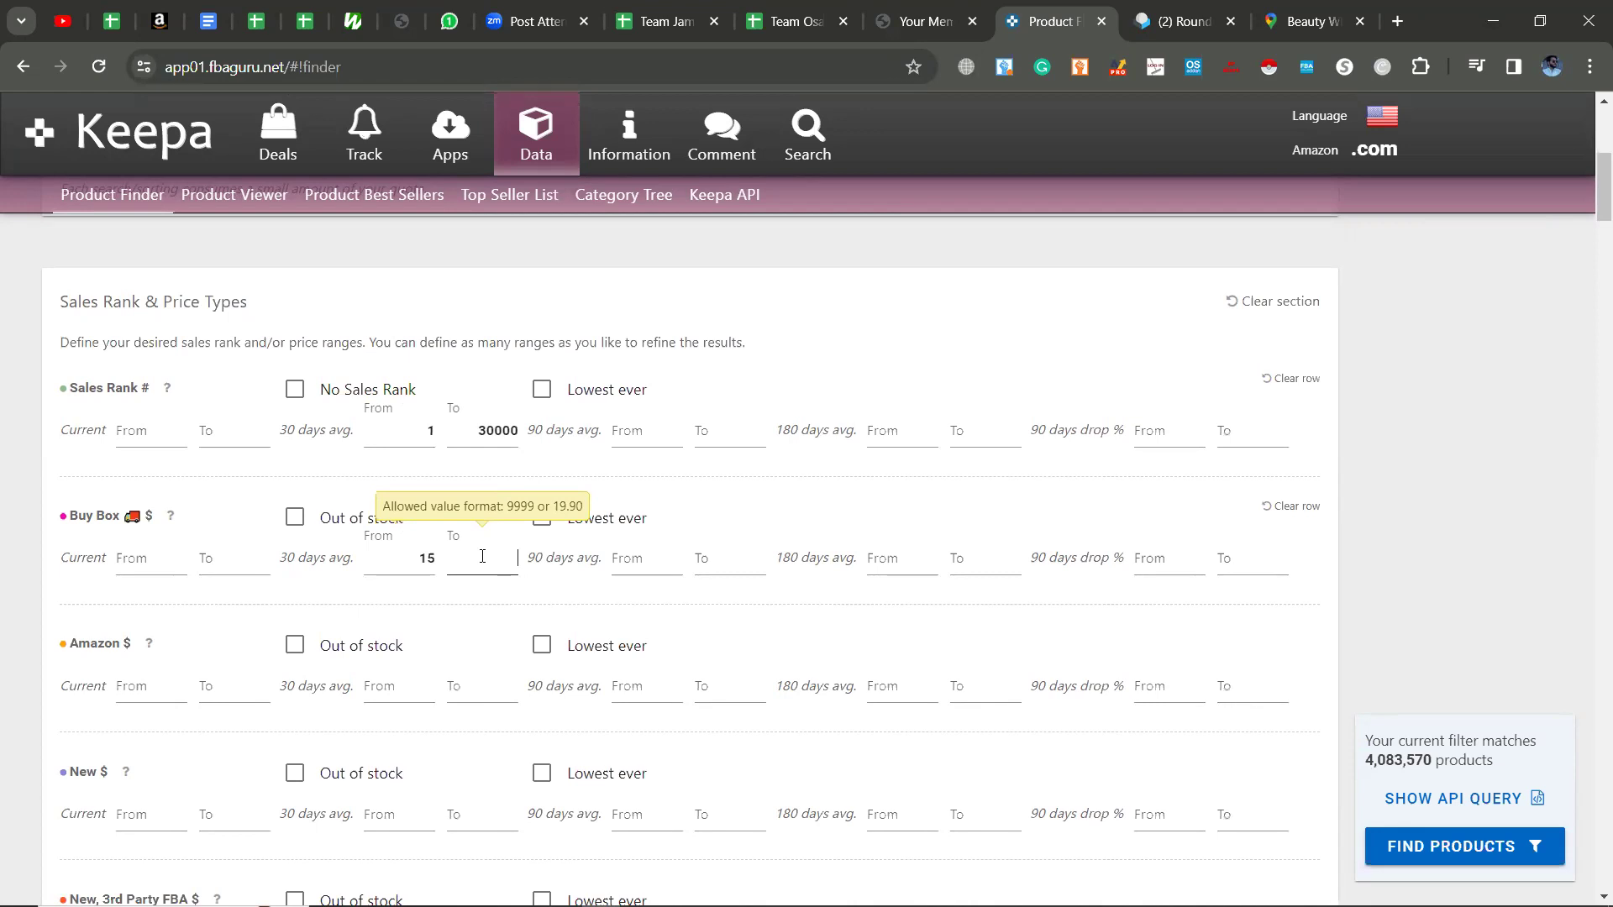
pyautogui.write('0')
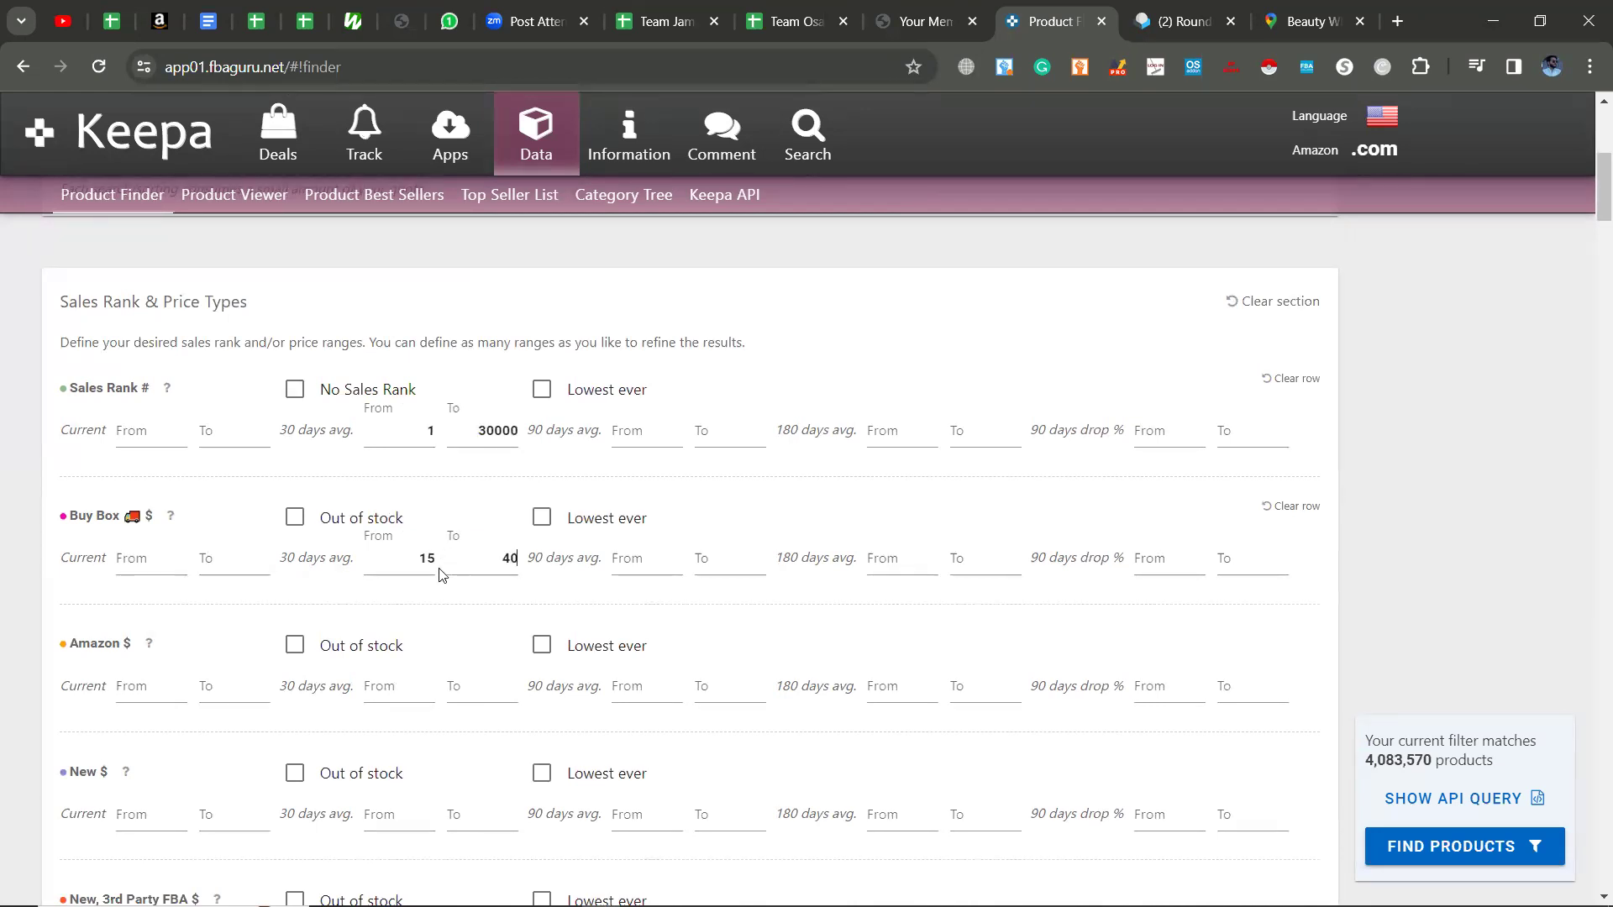
pyautogui.scroll(-1, 442, 574)
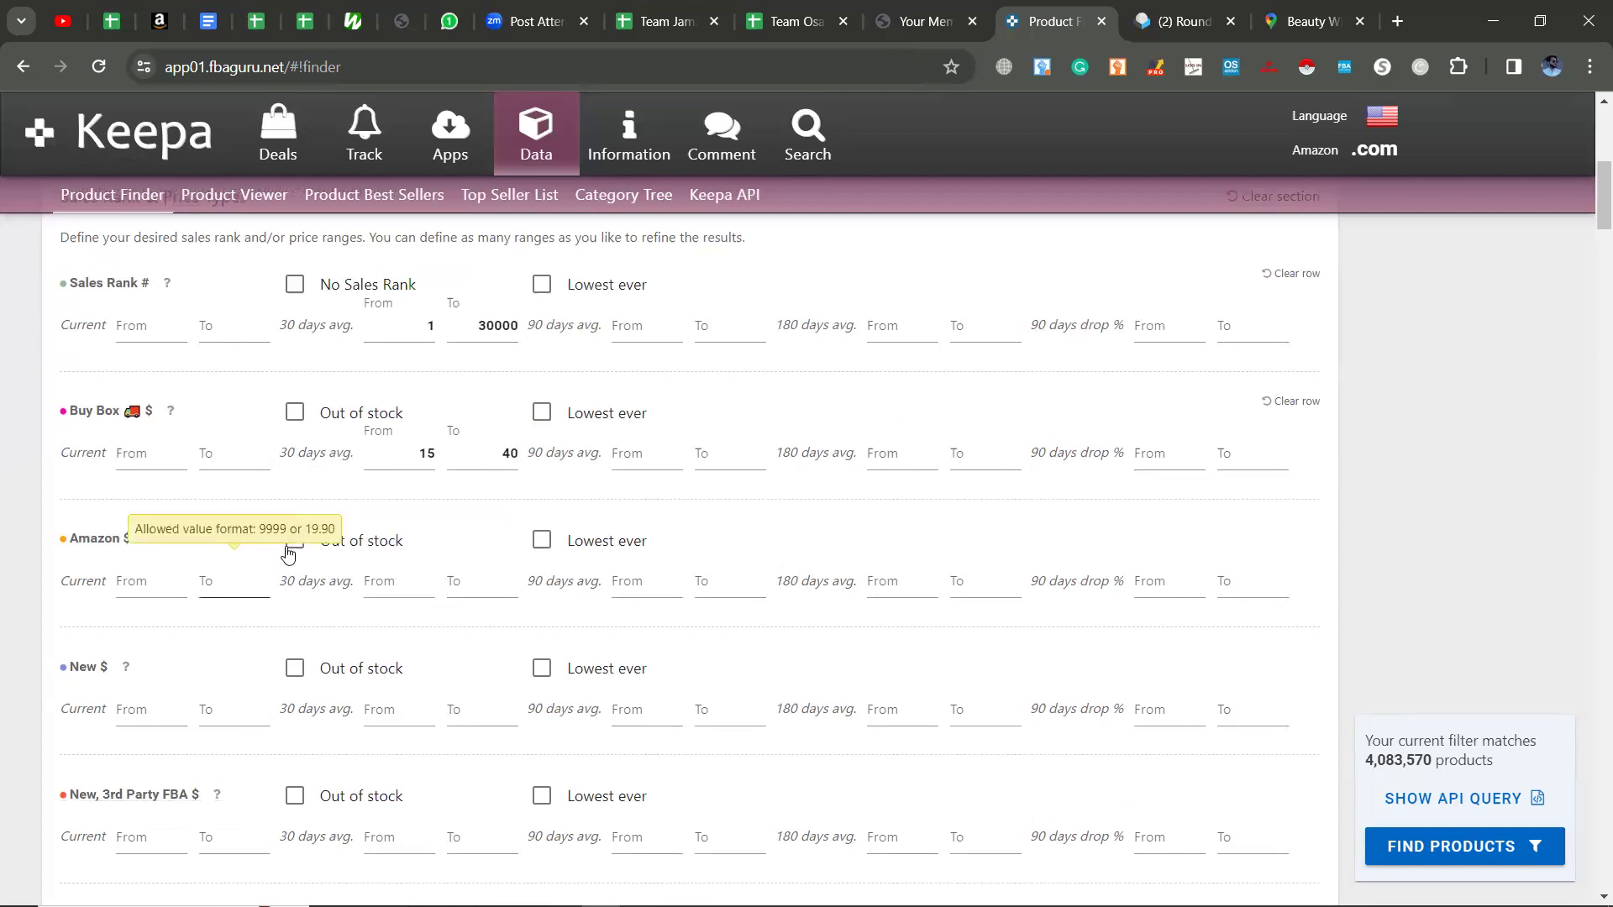
pyautogui.click(291, 550)
# Step: Set the New, 3rd Party FBA 30-day average price range from 15 to 40
pyautogui.scroll(-1, 291, 556)
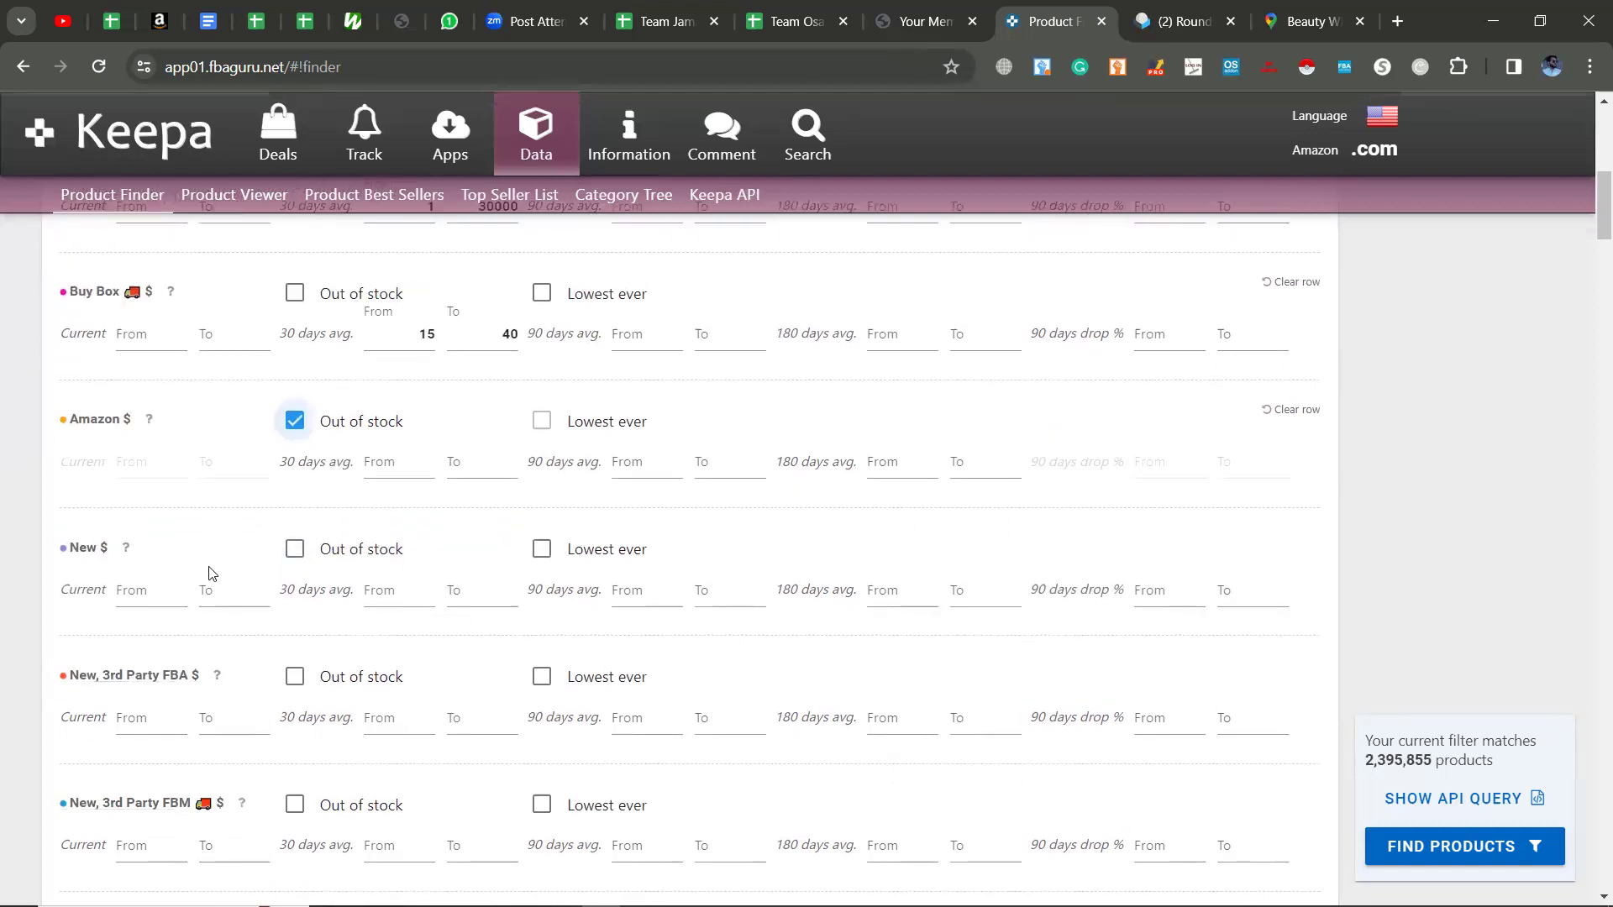
pyautogui.scroll(-1, 210, 574)
pyautogui.click(415, 641)
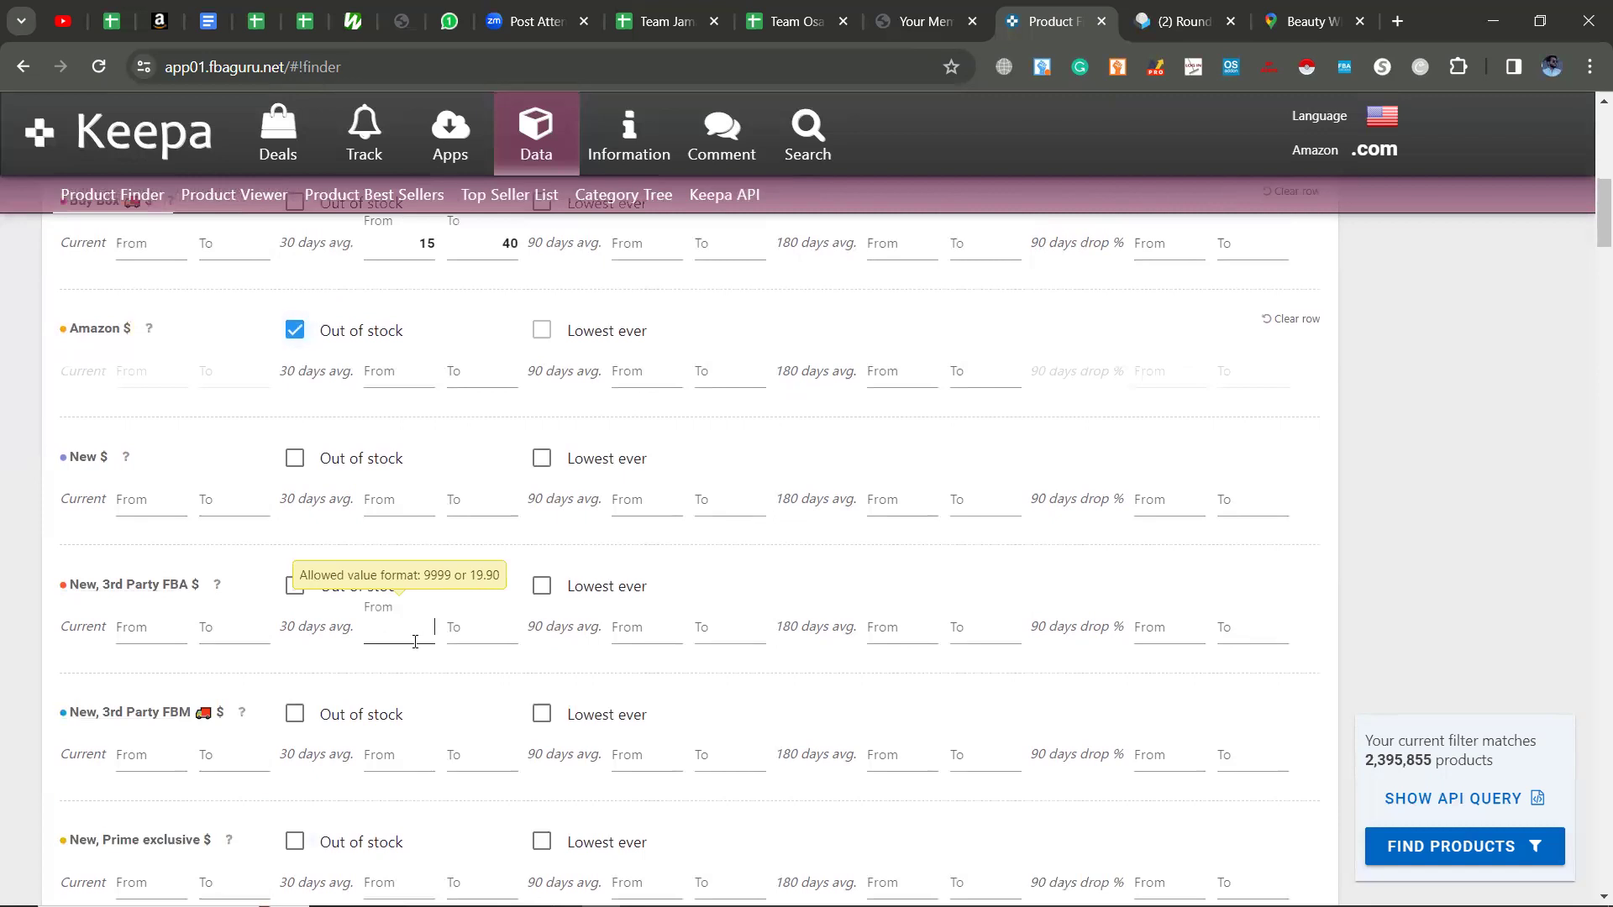
pyautogui.write('15')
pyautogui.click(500, 630)
pyautogui.write('40')
# Step: Restrict the product search to the Arts, Crafts & Sewing root category
pyautogui.scroll(-6, 501, 631)
pyautogui.scroll(-7, 496, 622)
pyautogui.scroll(-13, 495, 621)
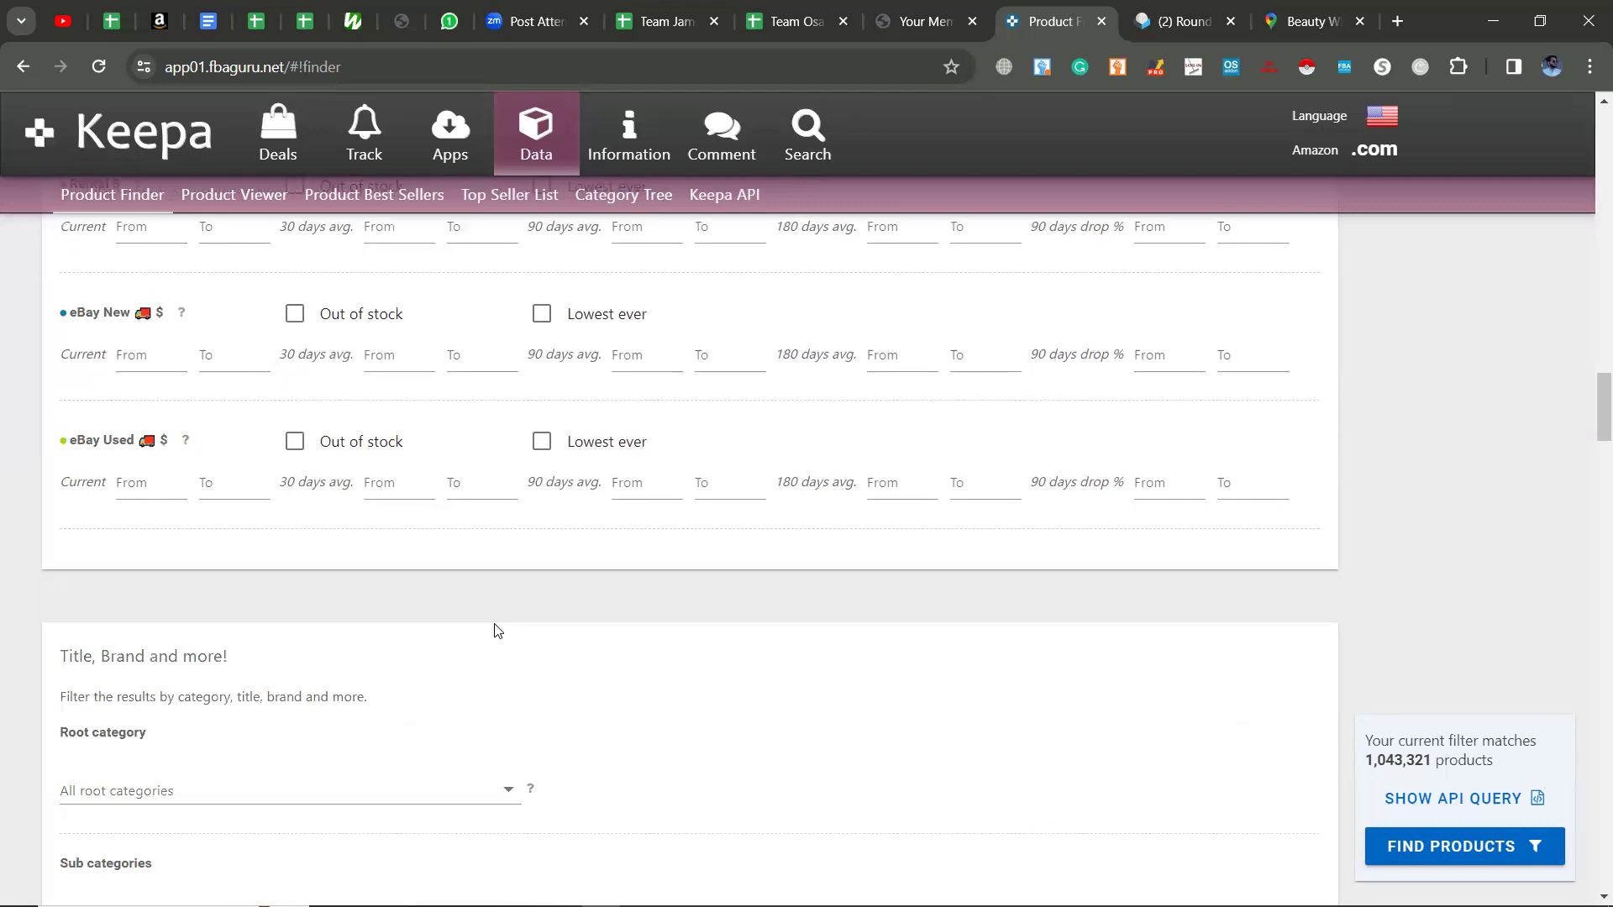
pyautogui.scroll(-3, 496, 630)
pyautogui.click(305, 590)
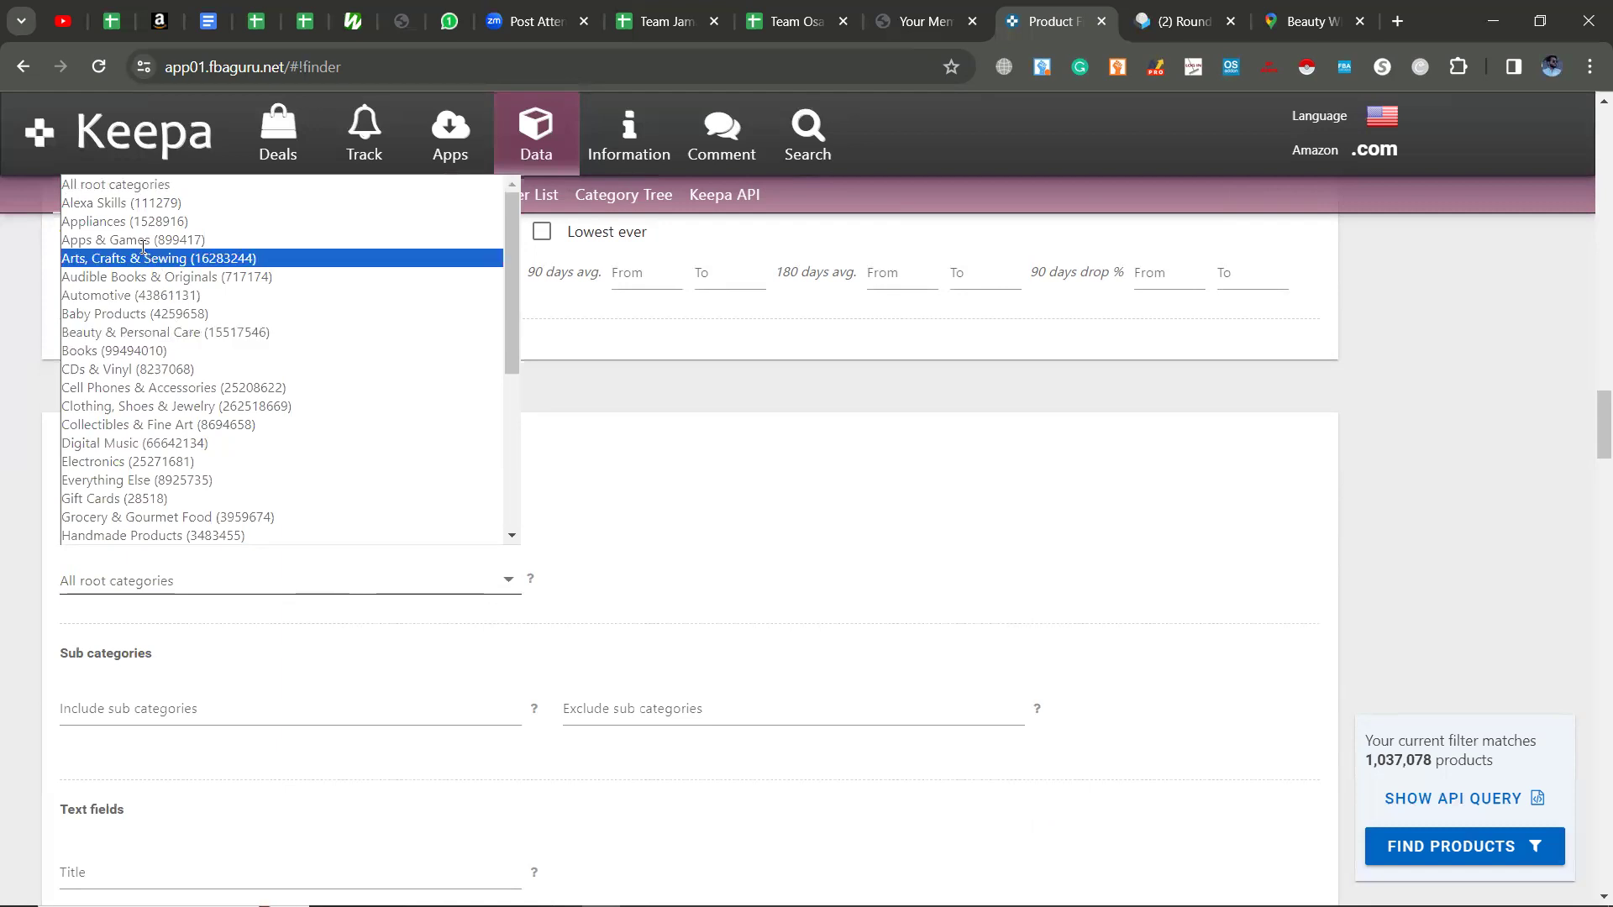
pyautogui.click(143, 240)
pyautogui.click(172, 567)
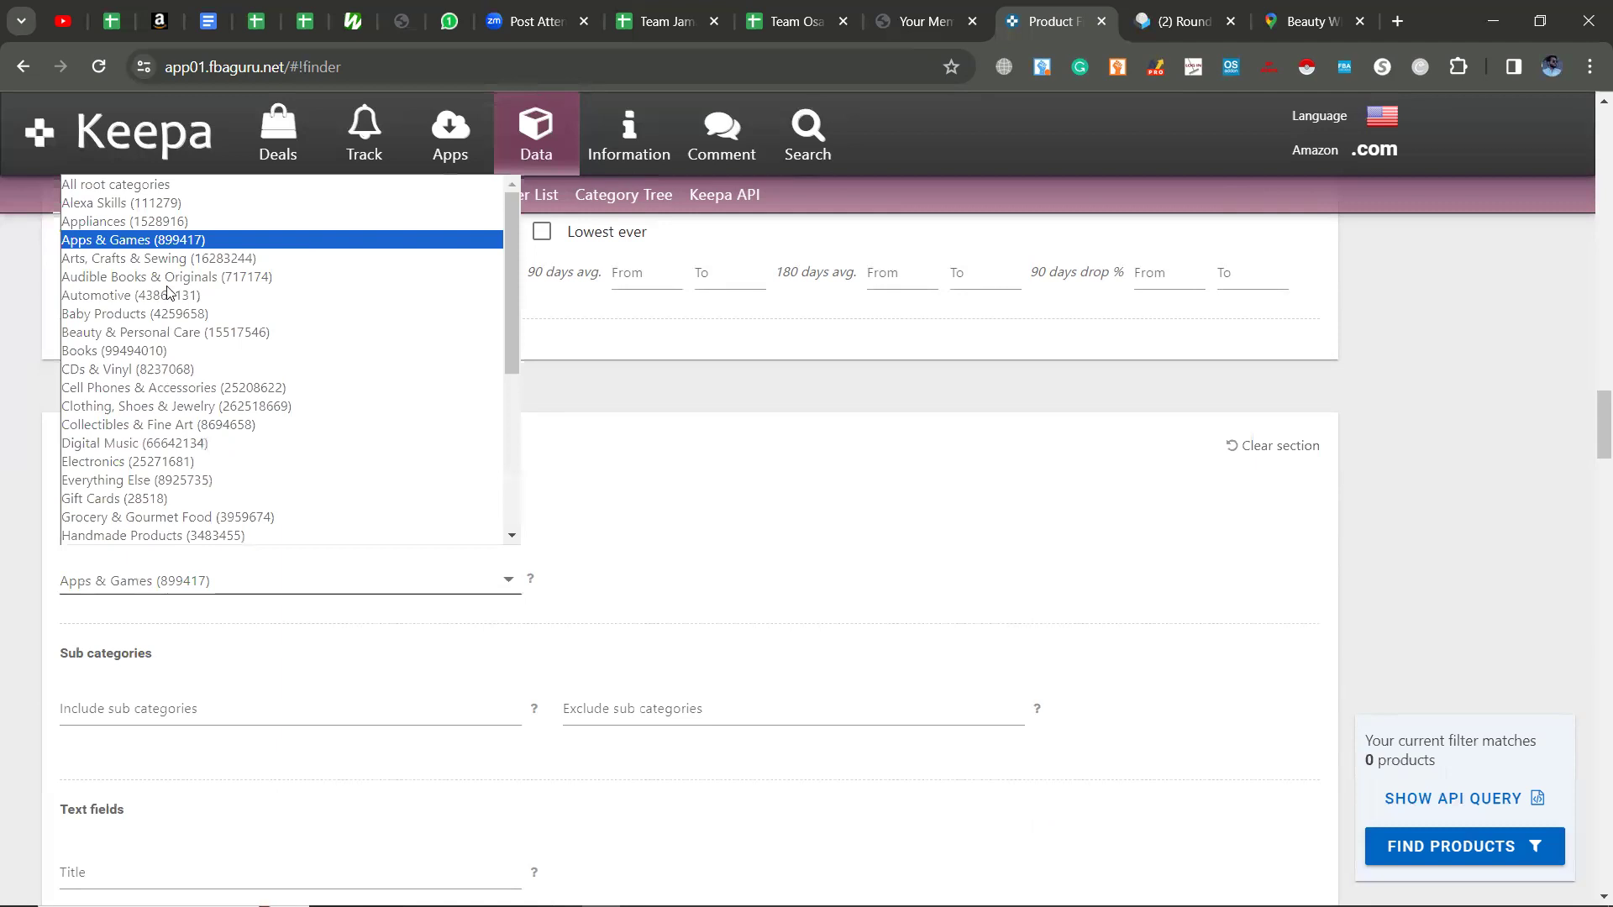
pyautogui.click(168, 243)
pyautogui.click(167, 581)
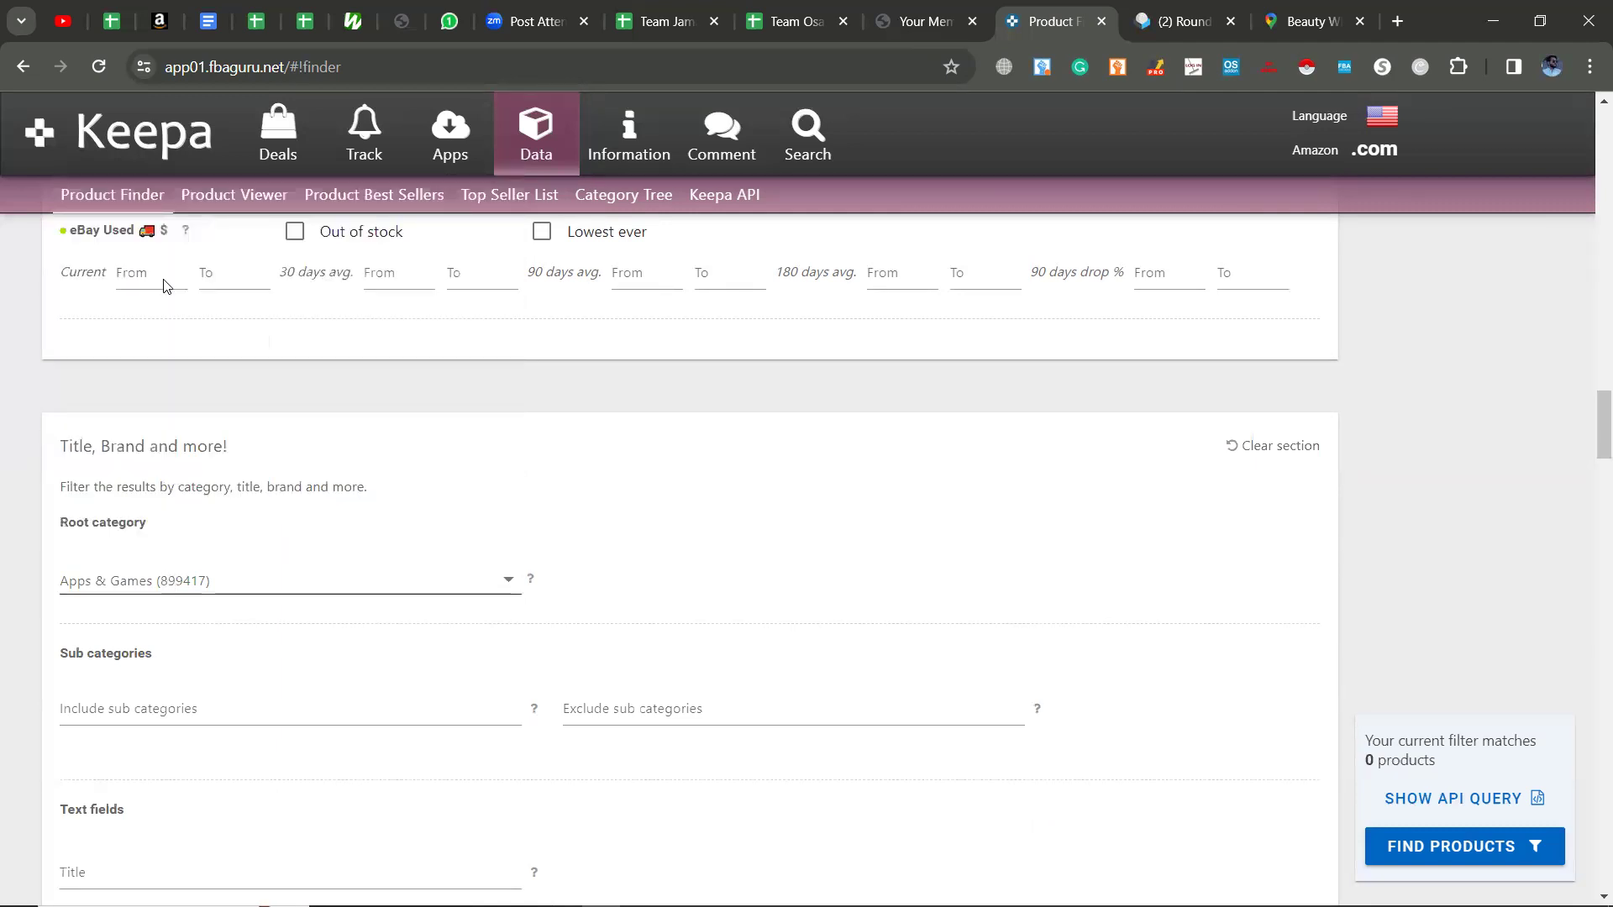
pyautogui.click(165, 259)
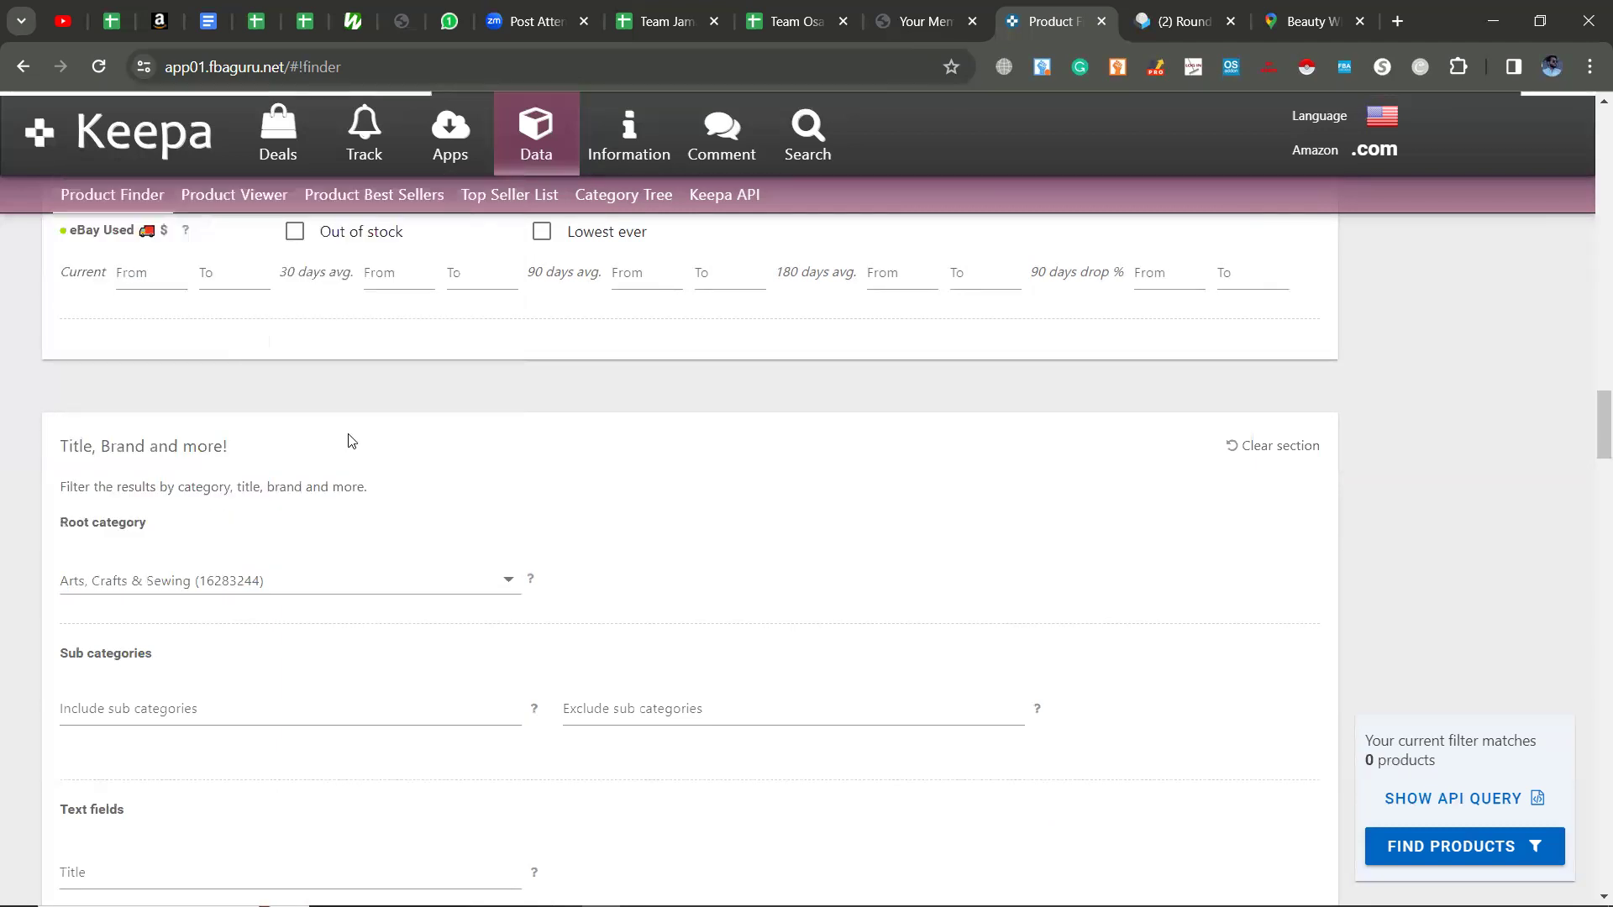
# Step: Set the minimum current New Offer Count to 4
pyautogui.scroll(-5, 351, 440)
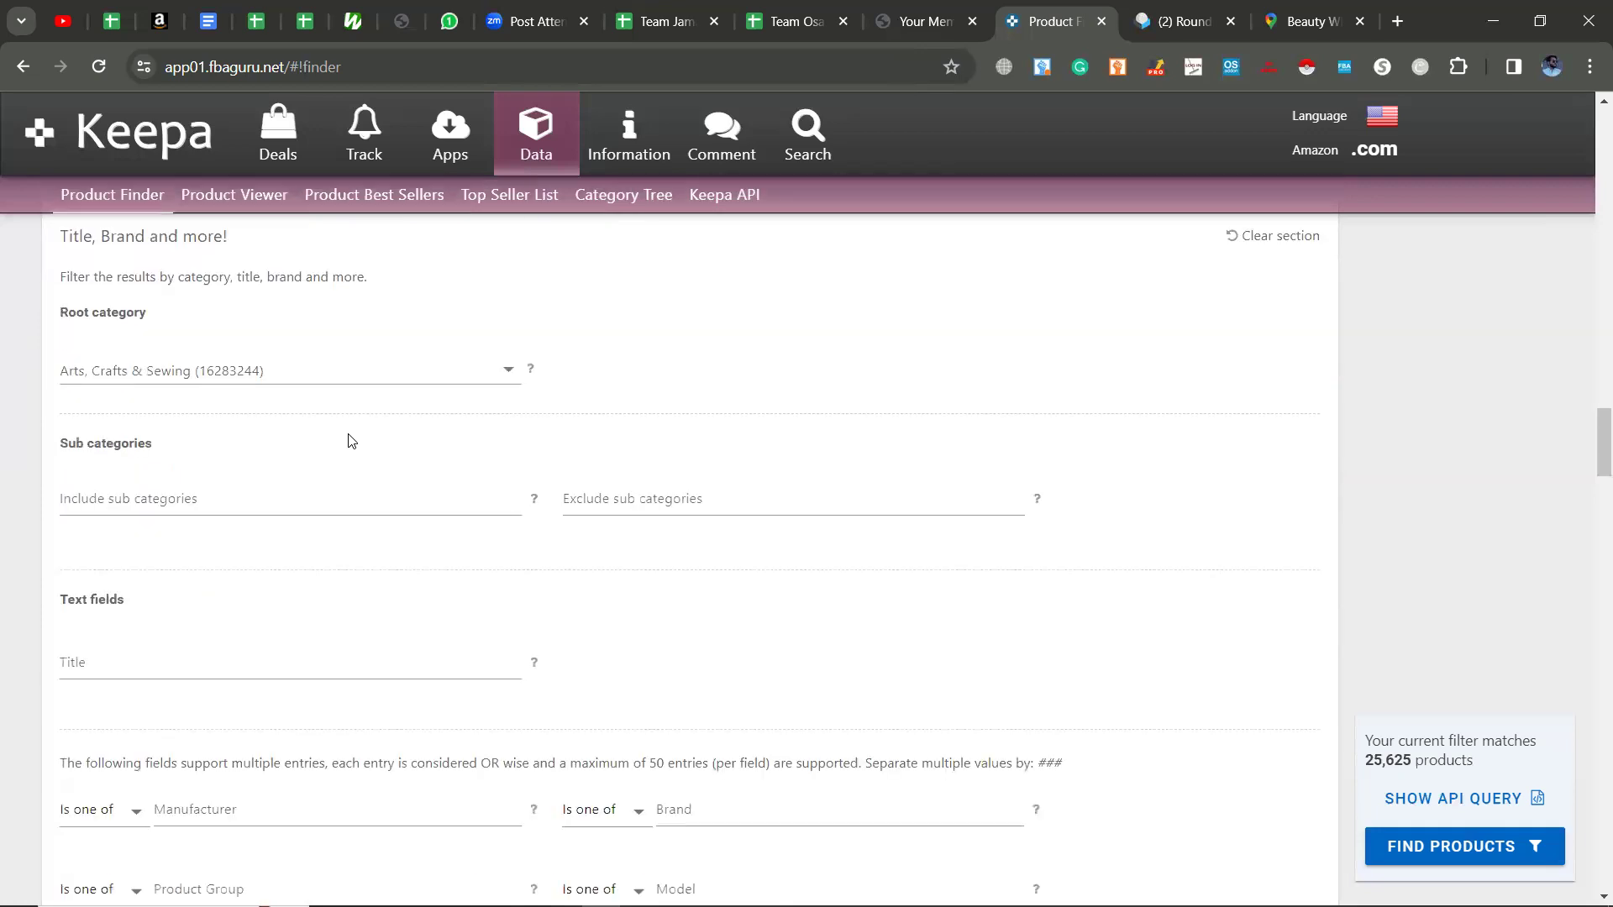
pyautogui.scroll(-9, 351, 441)
pyautogui.click(173, 484)
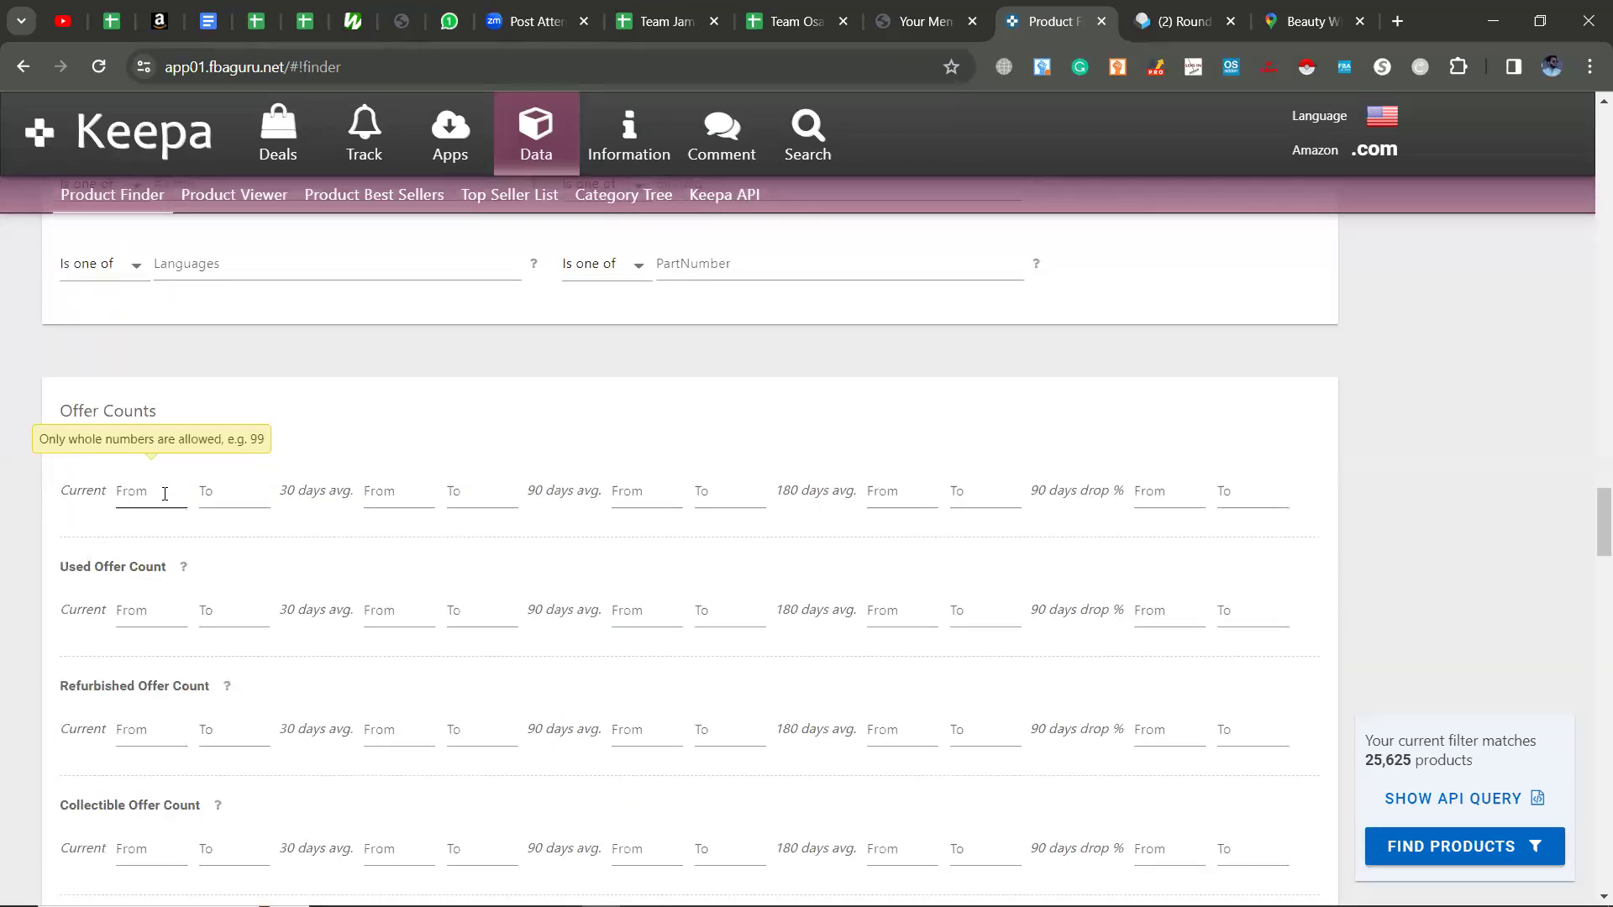
pyautogui.click(164, 494)
pyautogui.write('4')
pyautogui.click(331, 375)
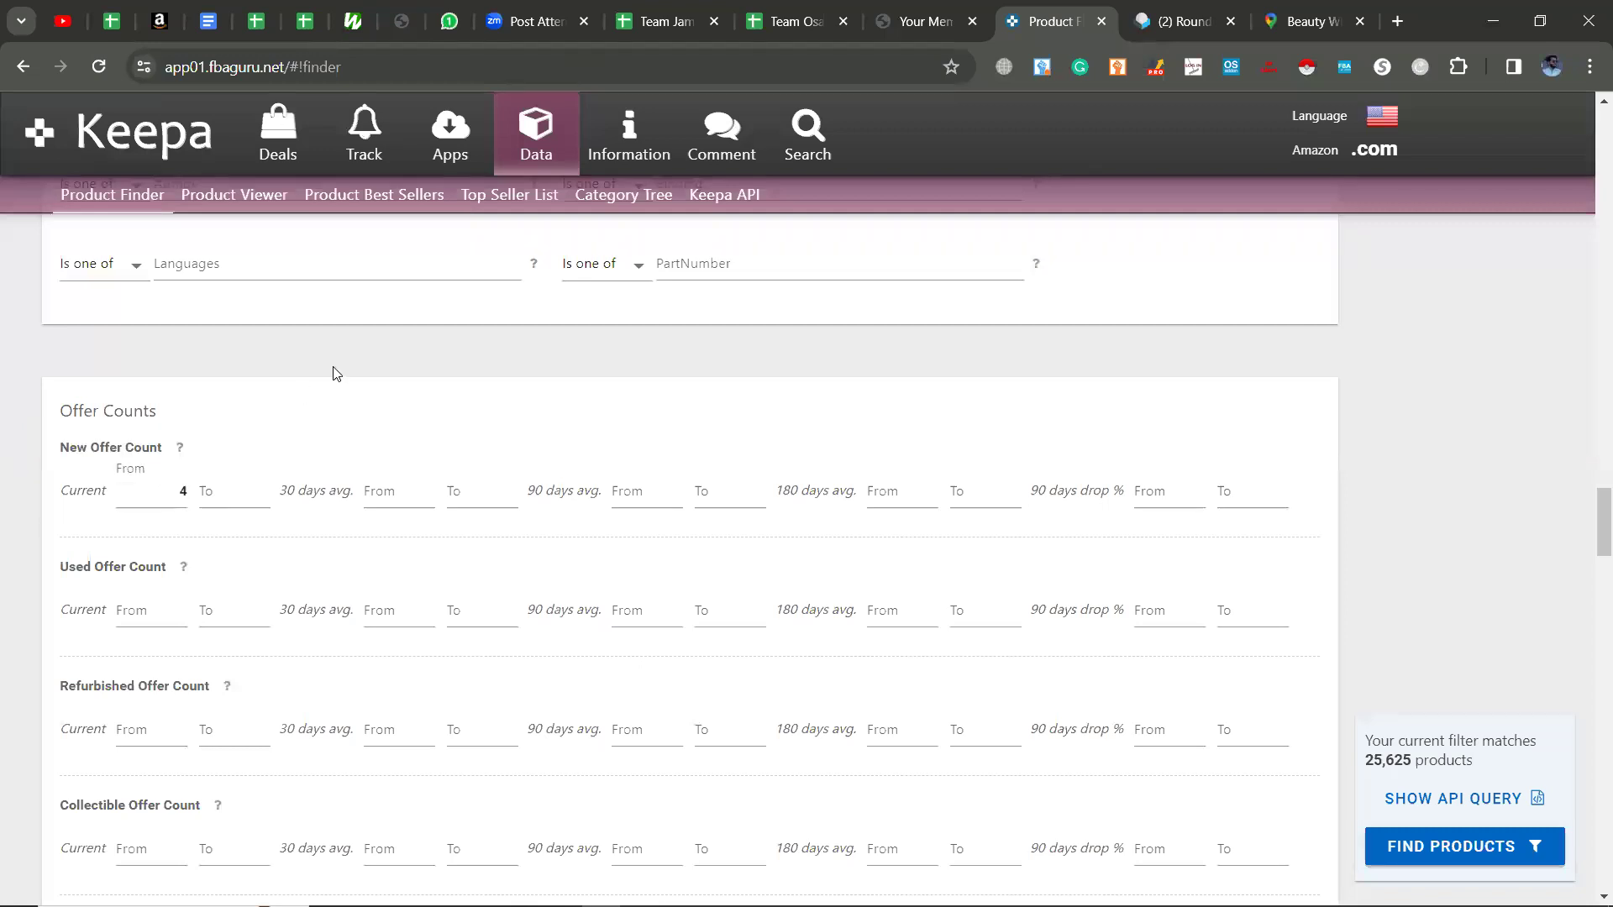
# Step: Restrict the Buy Box Seller filter to 3rd Party sellers
pyautogui.scroll(-5, 329, 443)
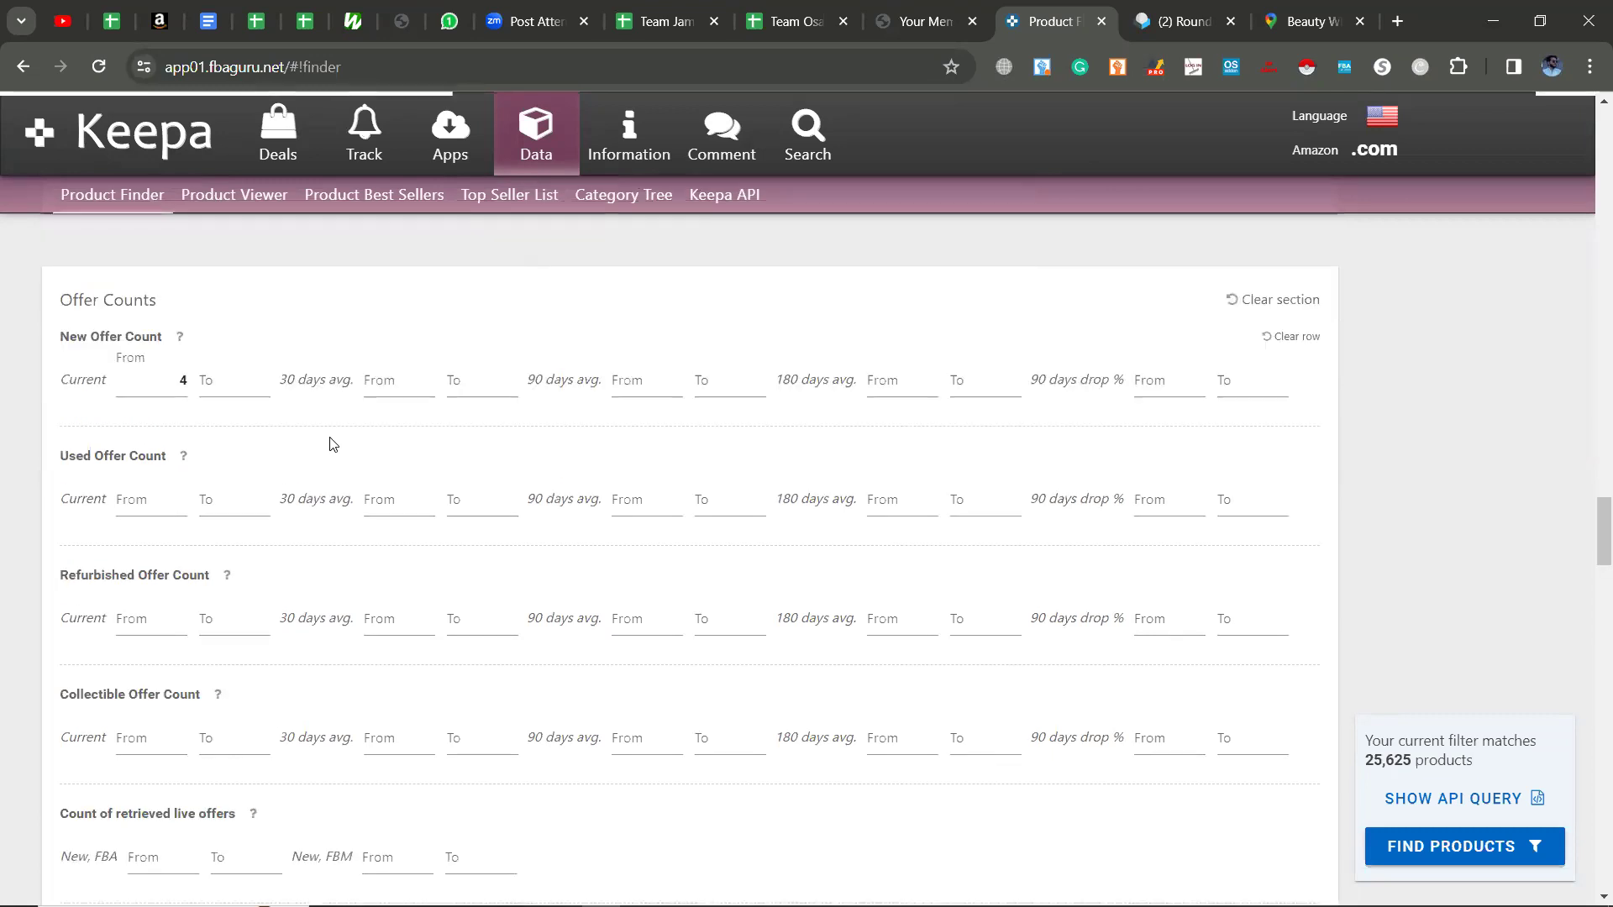
pyautogui.scroll(-4, 329, 449)
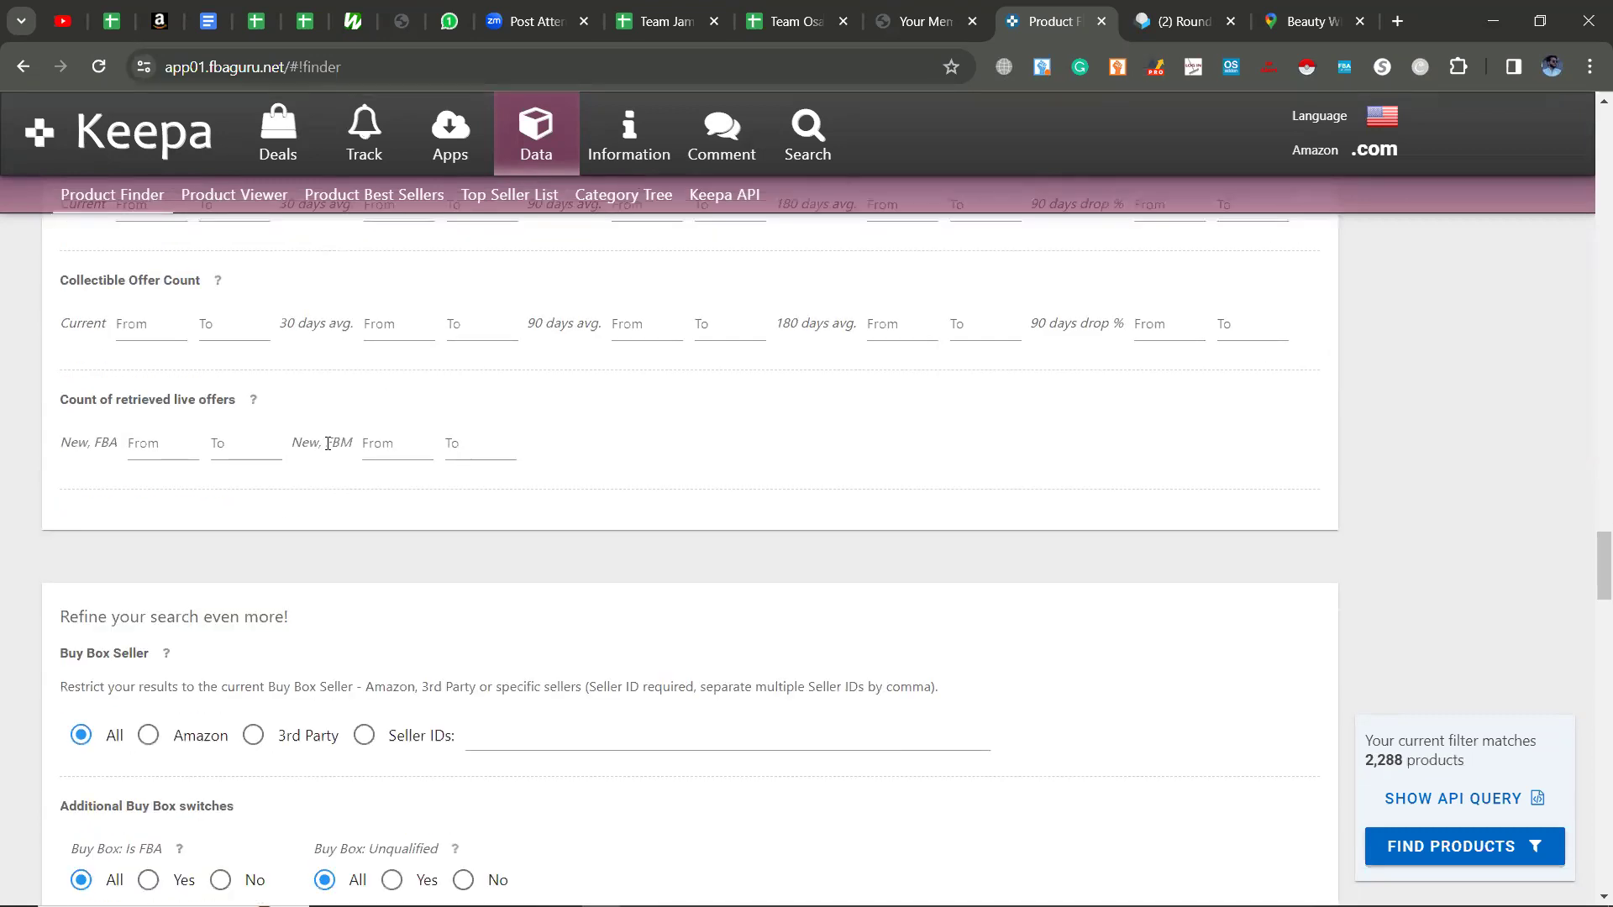
pyautogui.click(253, 526)
# Step: Exclude digital products from the product type filter and limit variations to No Variations
pyautogui.scroll(-5, 276, 431)
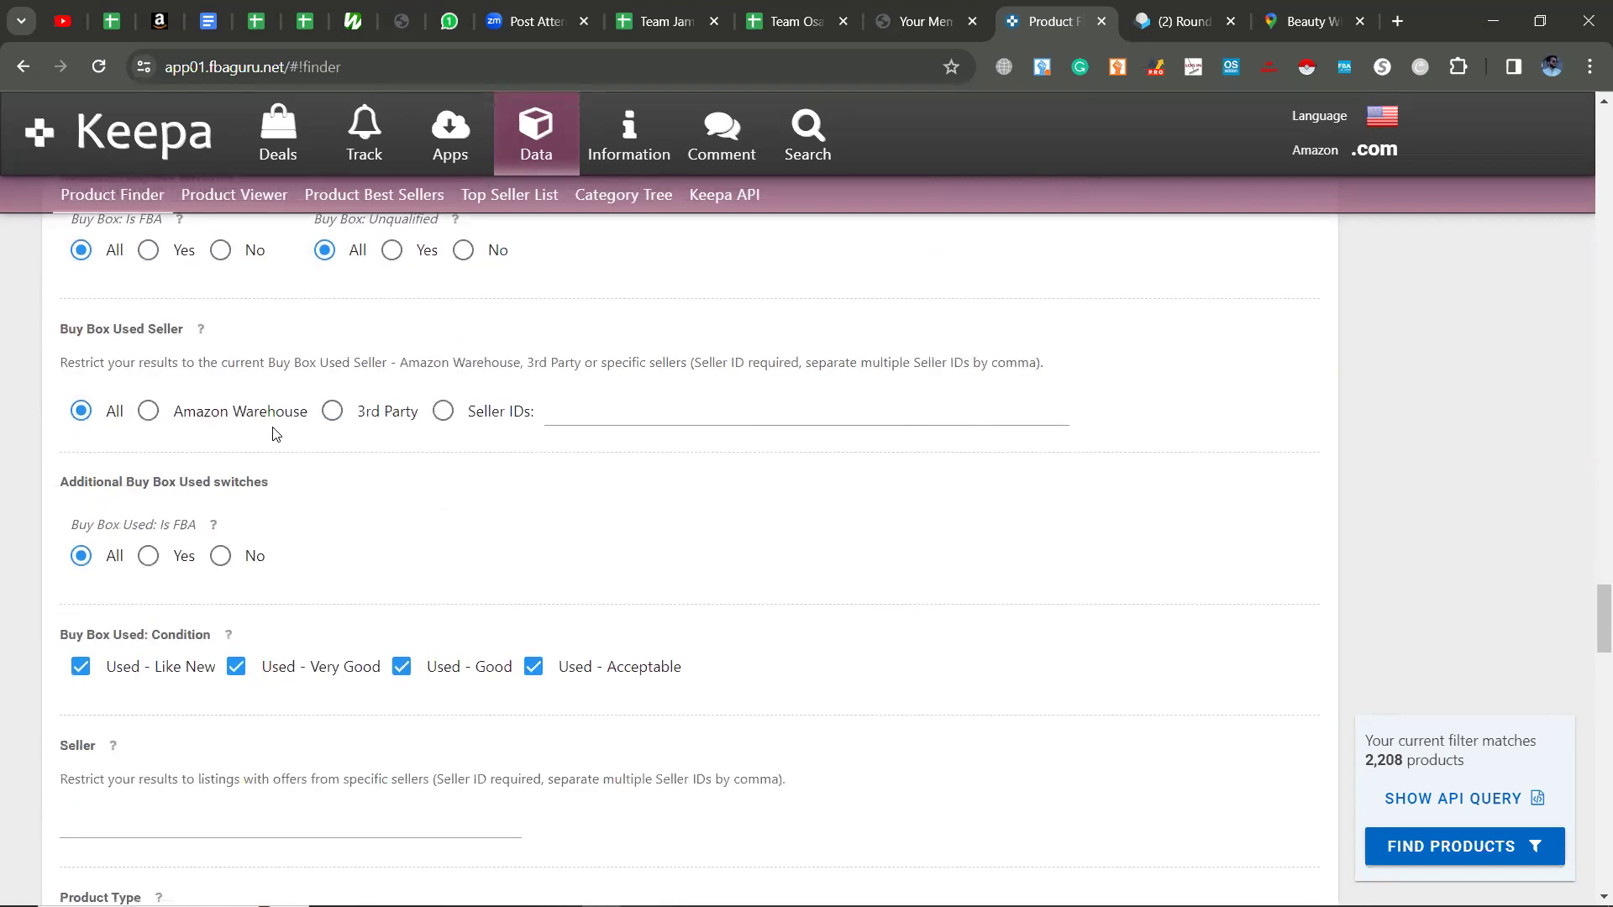
pyautogui.scroll(-2, 277, 431)
pyautogui.scroll(-2, 272, 430)
pyautogui.click(238, 510)
pyautogui.scroll(-1, 237, 511)
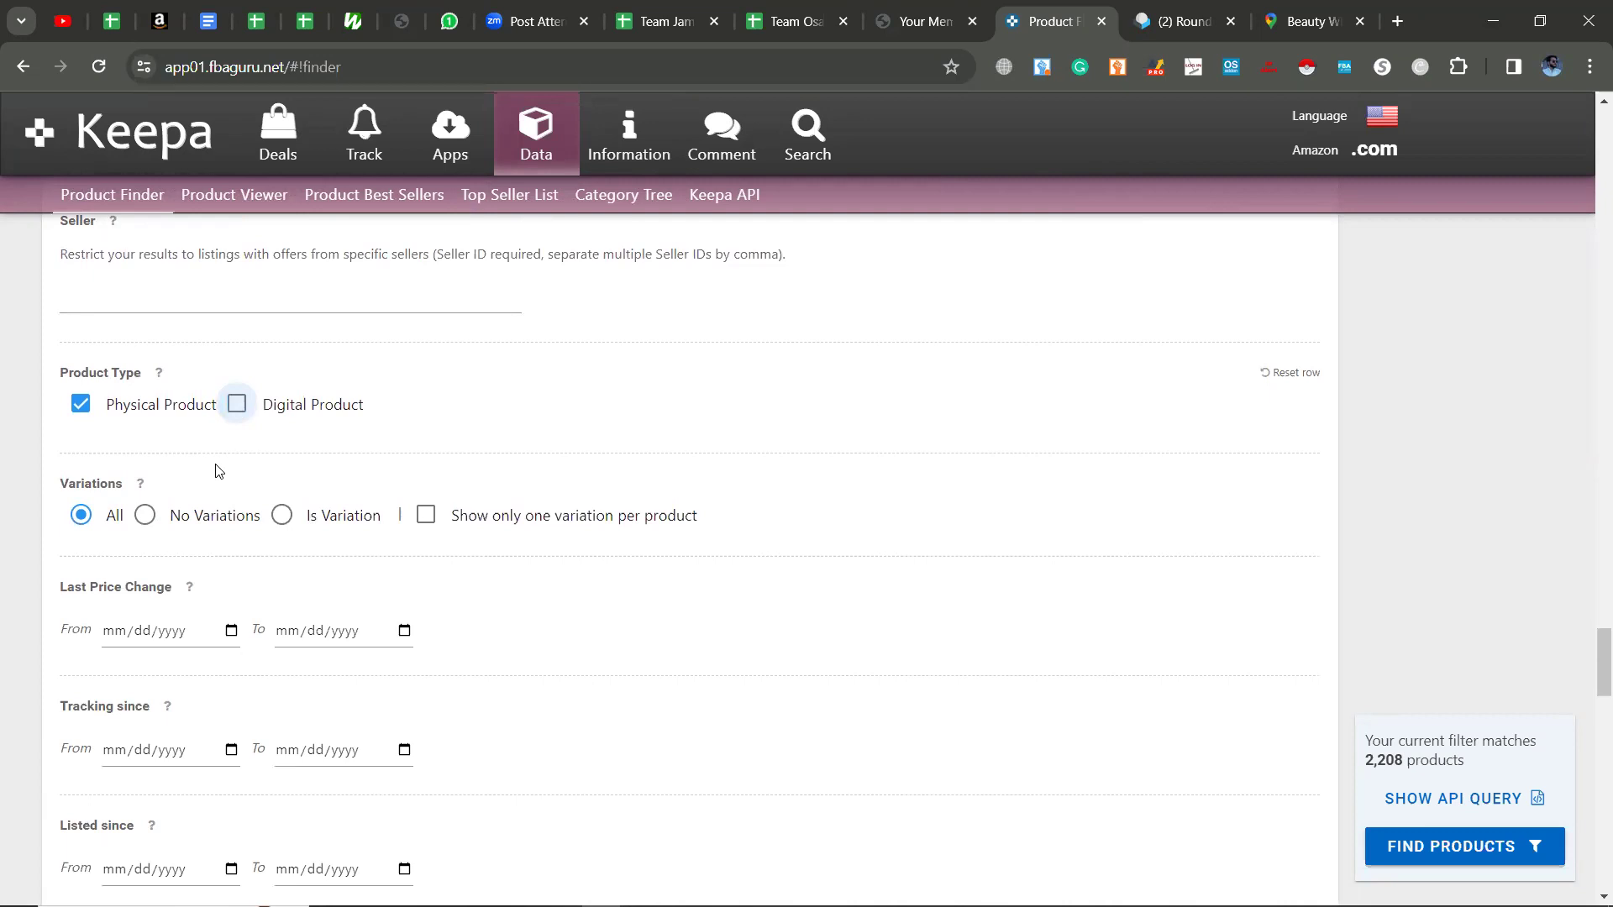
pyautogui.click(160, 514)
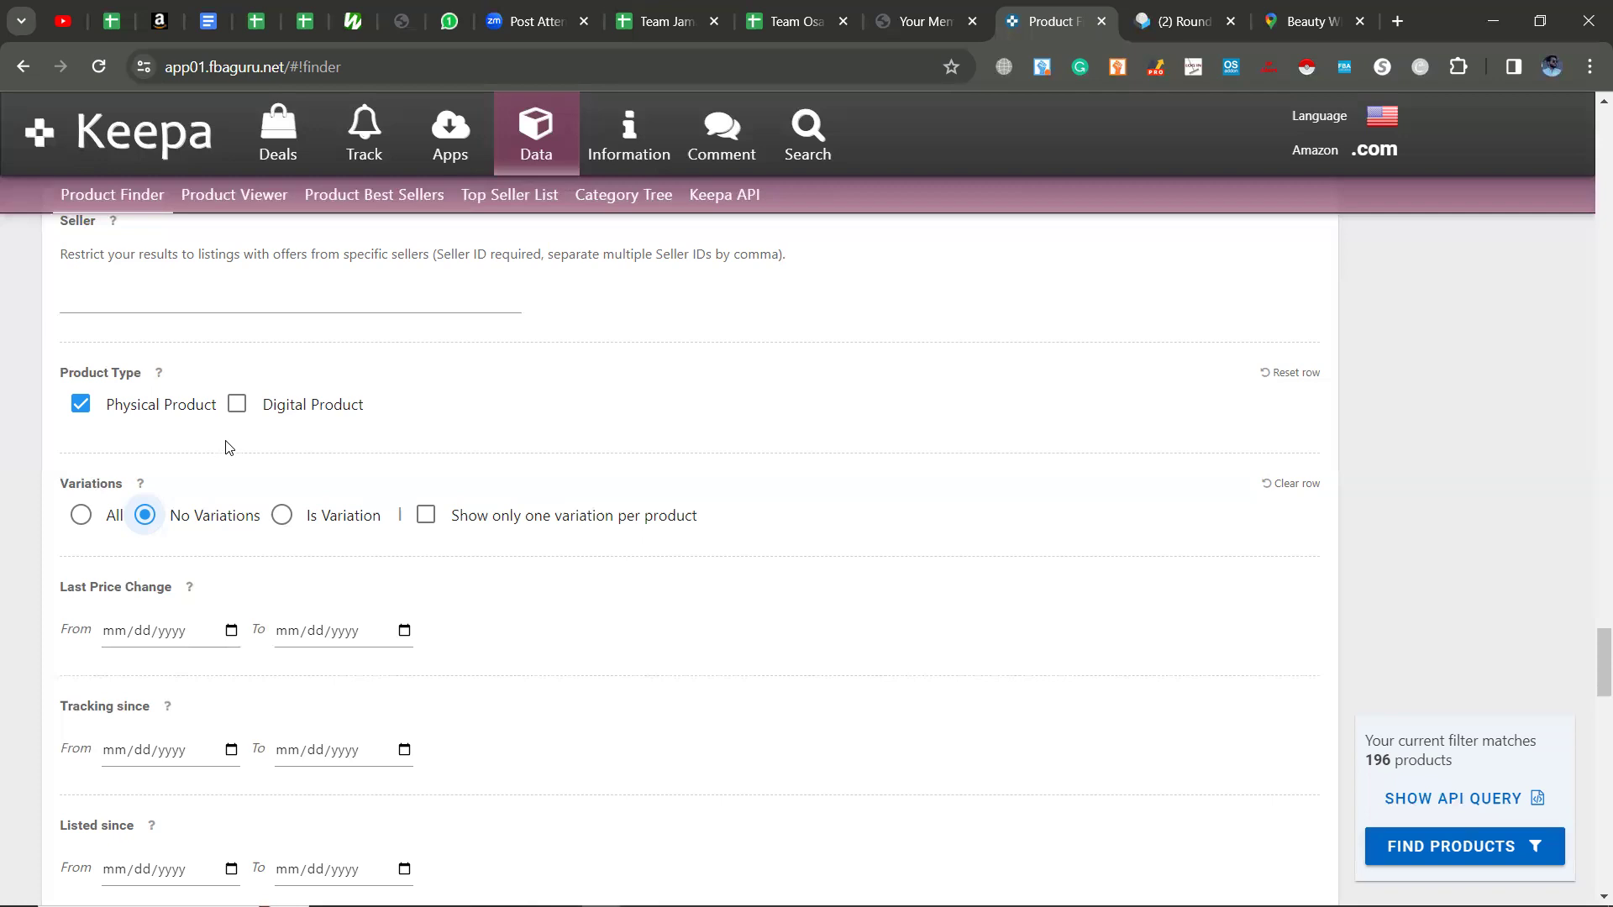
# Step: Set the minimum product rating to 4
pyautogui.scroll(-1, 229, 466)
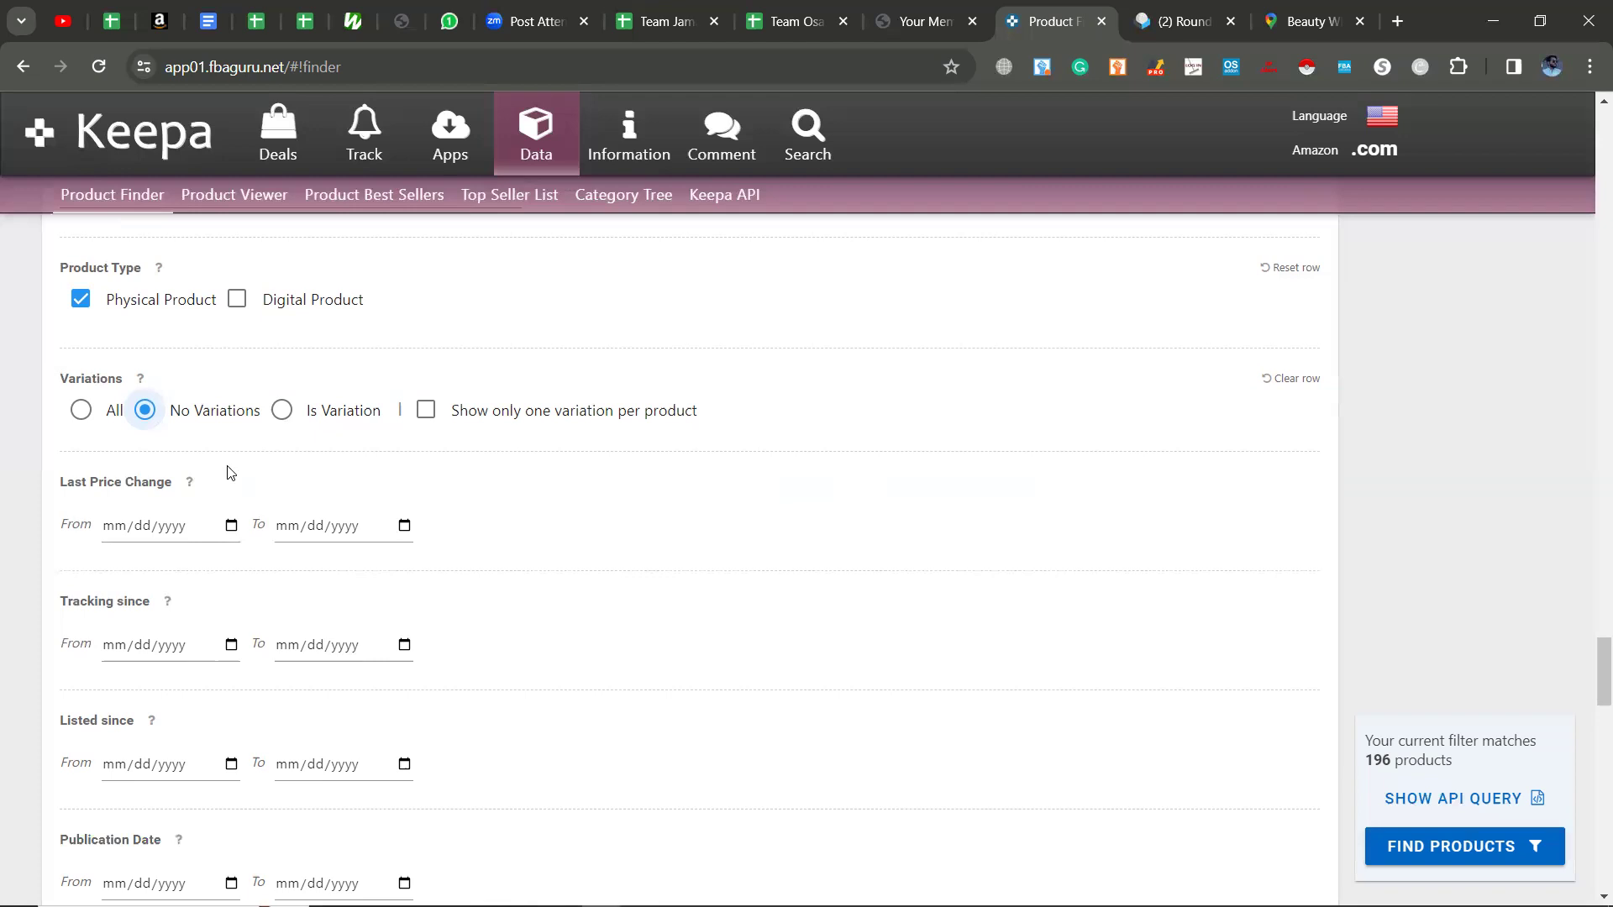
pyautogui.scroll(-2, 228, 472)
pyautogui.scroll(-5, 227, 480)
pyautogui.scroll(-1, 225, 480)
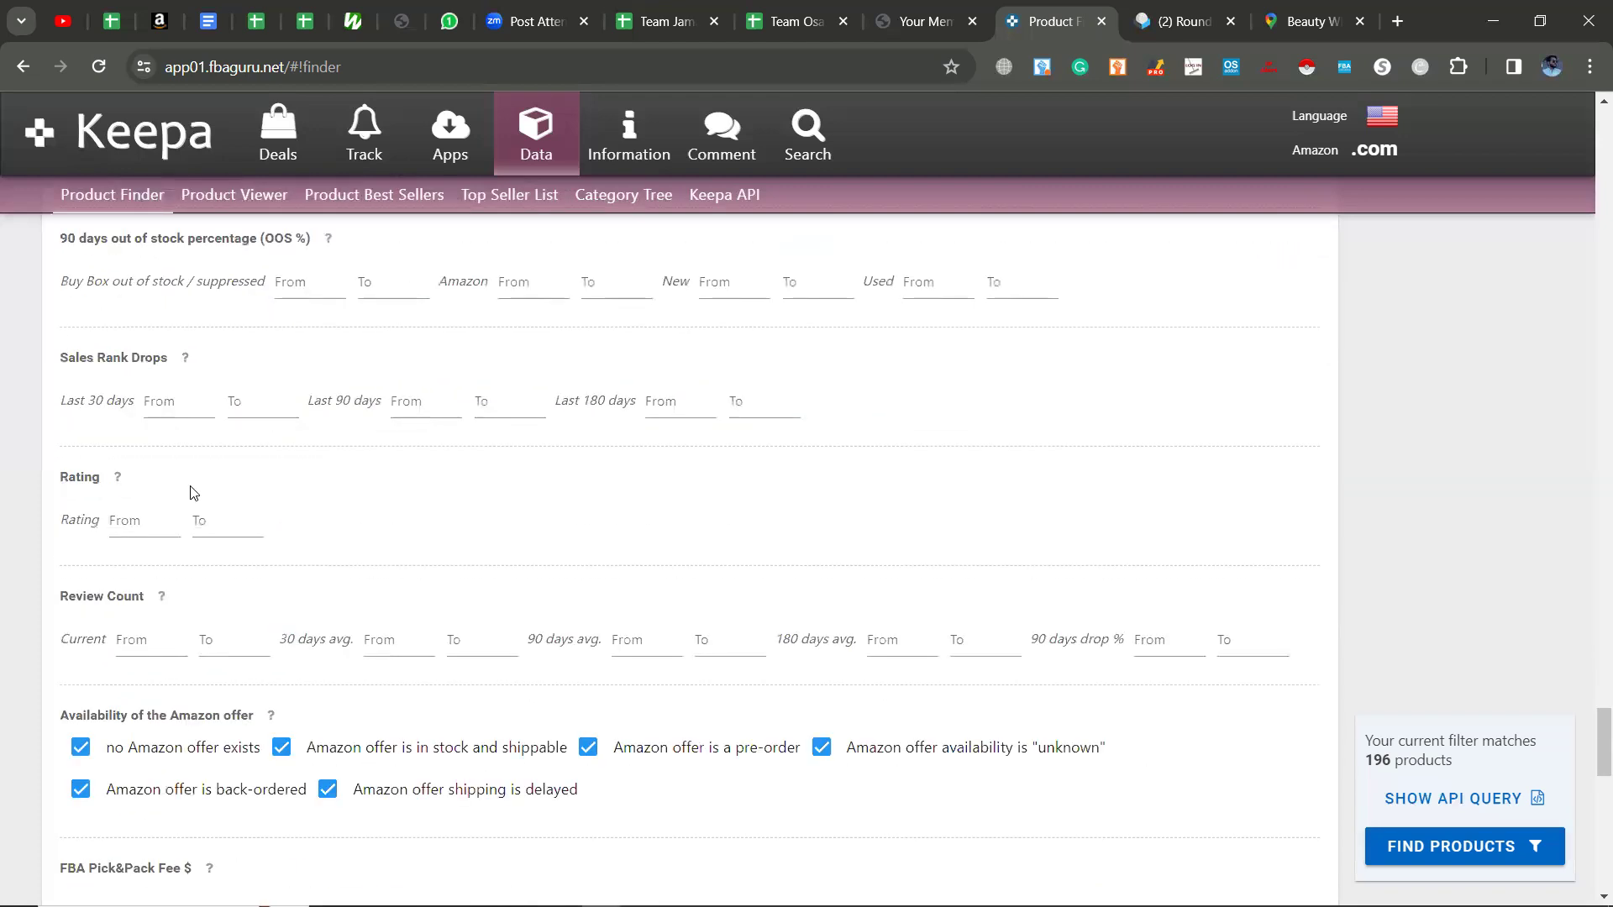
pyautogui.click(178, 525)
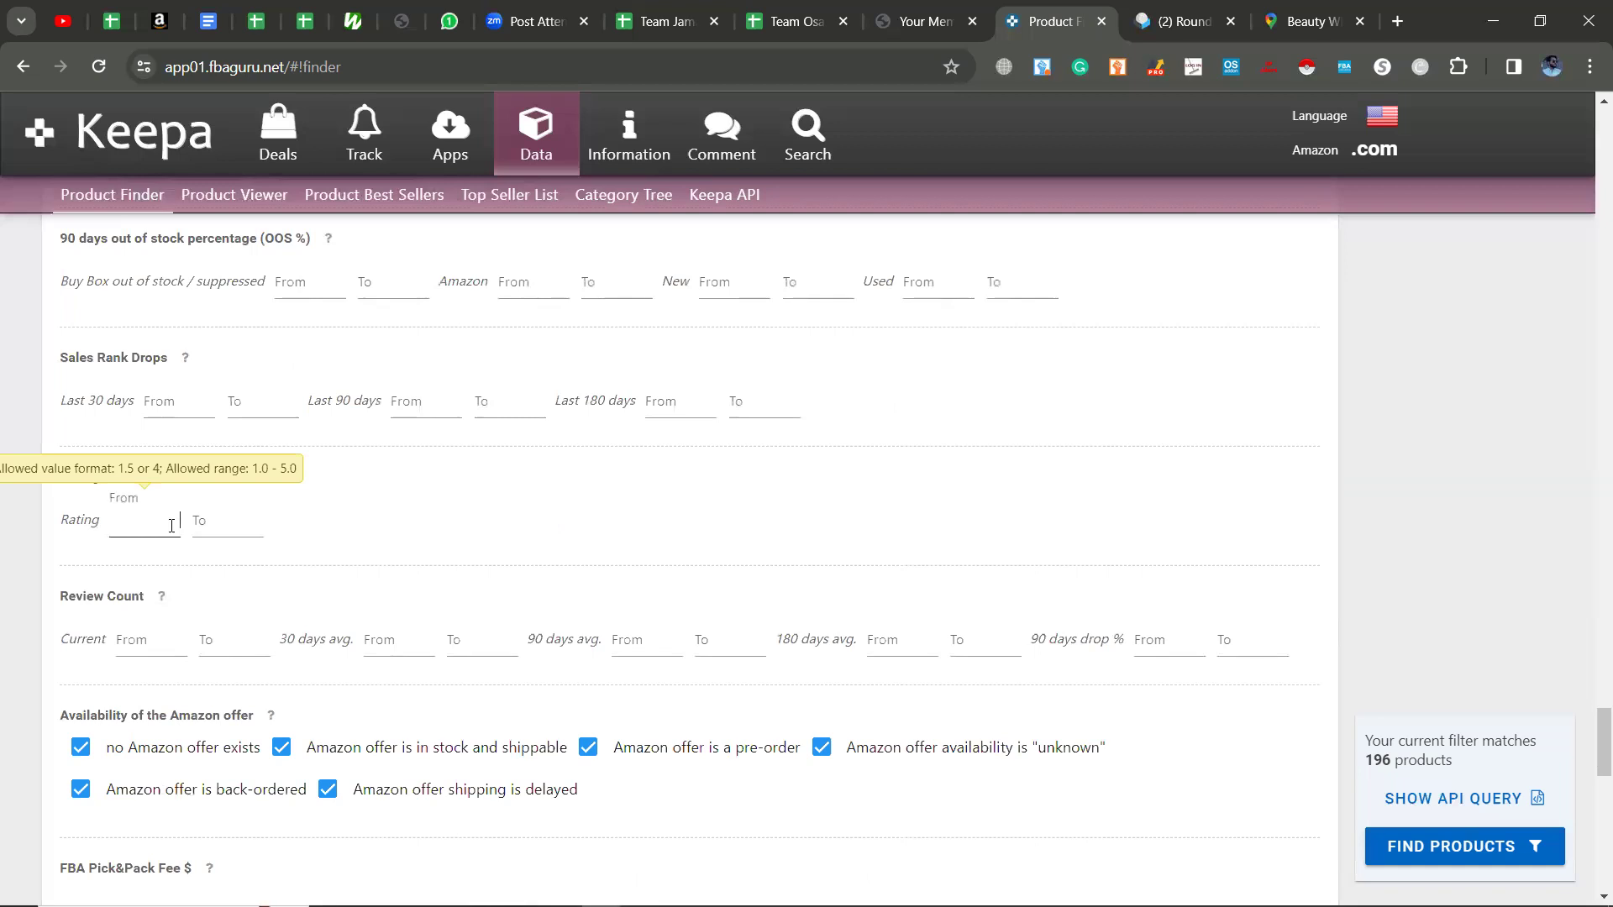
pyautogui.write('4')
# Step: Set the current Review Count range from 50 to 1000
pyautogui.click(174, 635)
pyautogui.write('50')
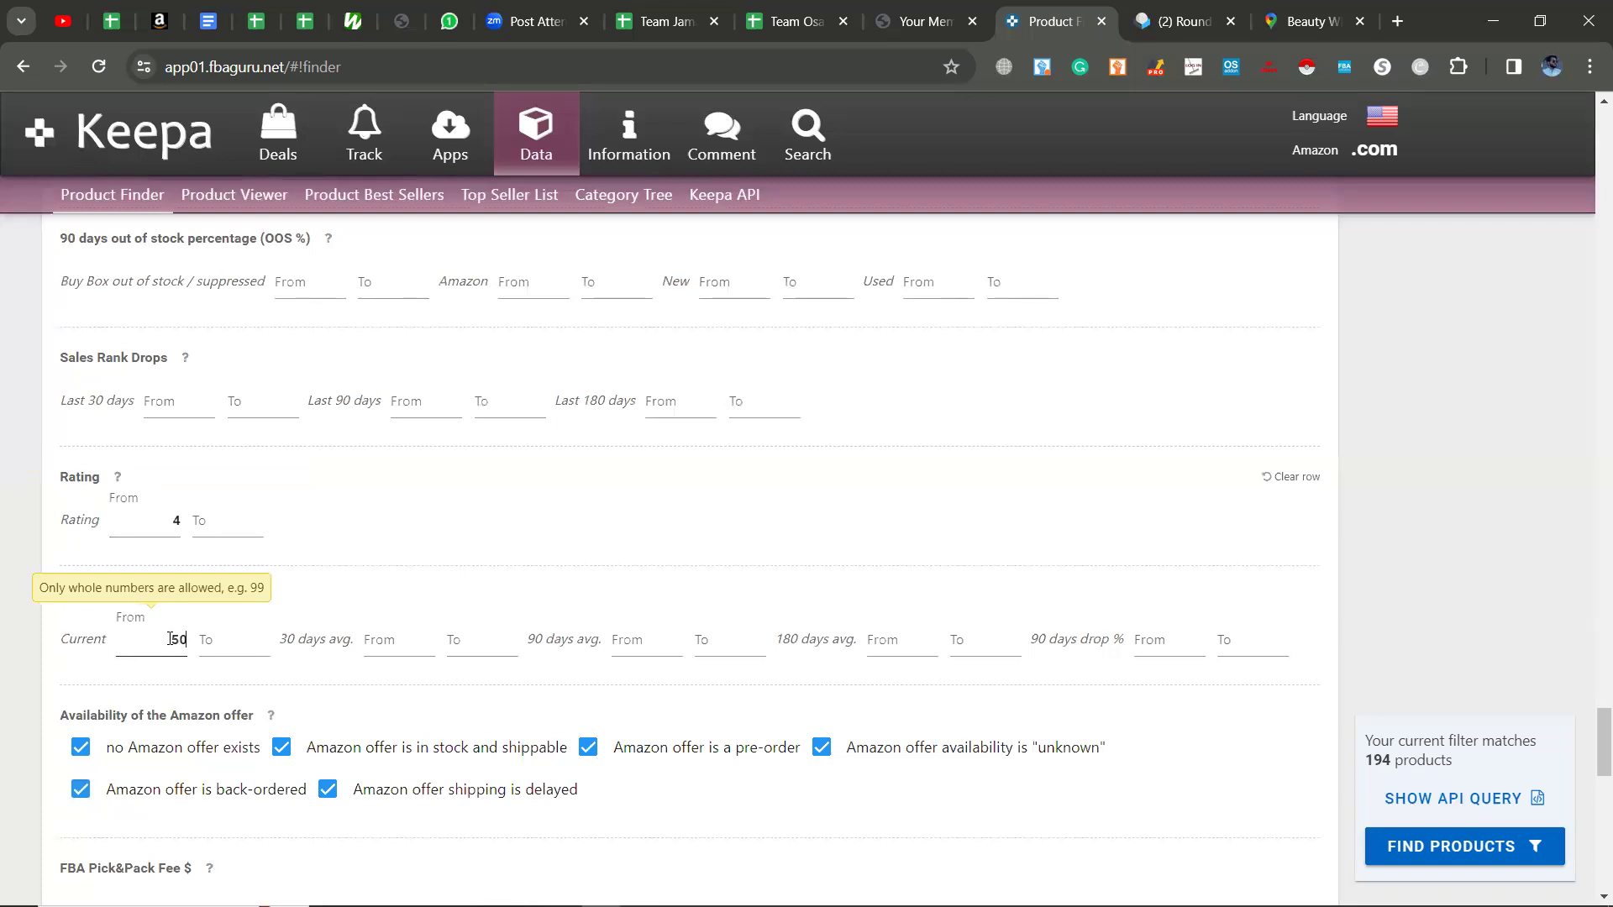
pyautogui.click(229, 638)
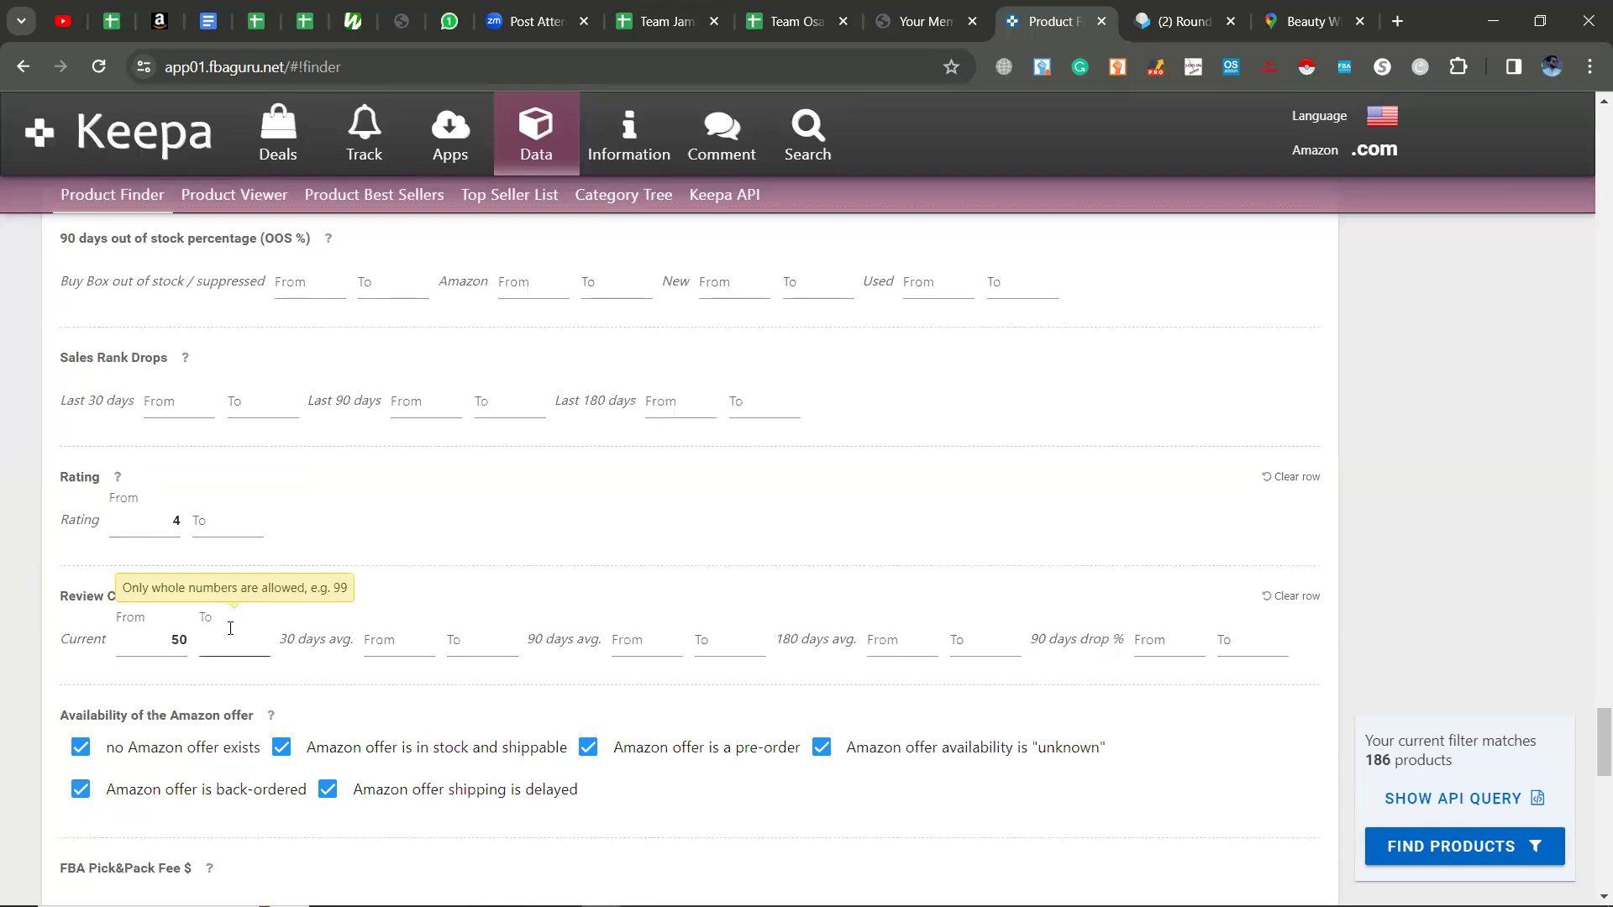
pyautogui.write('1')
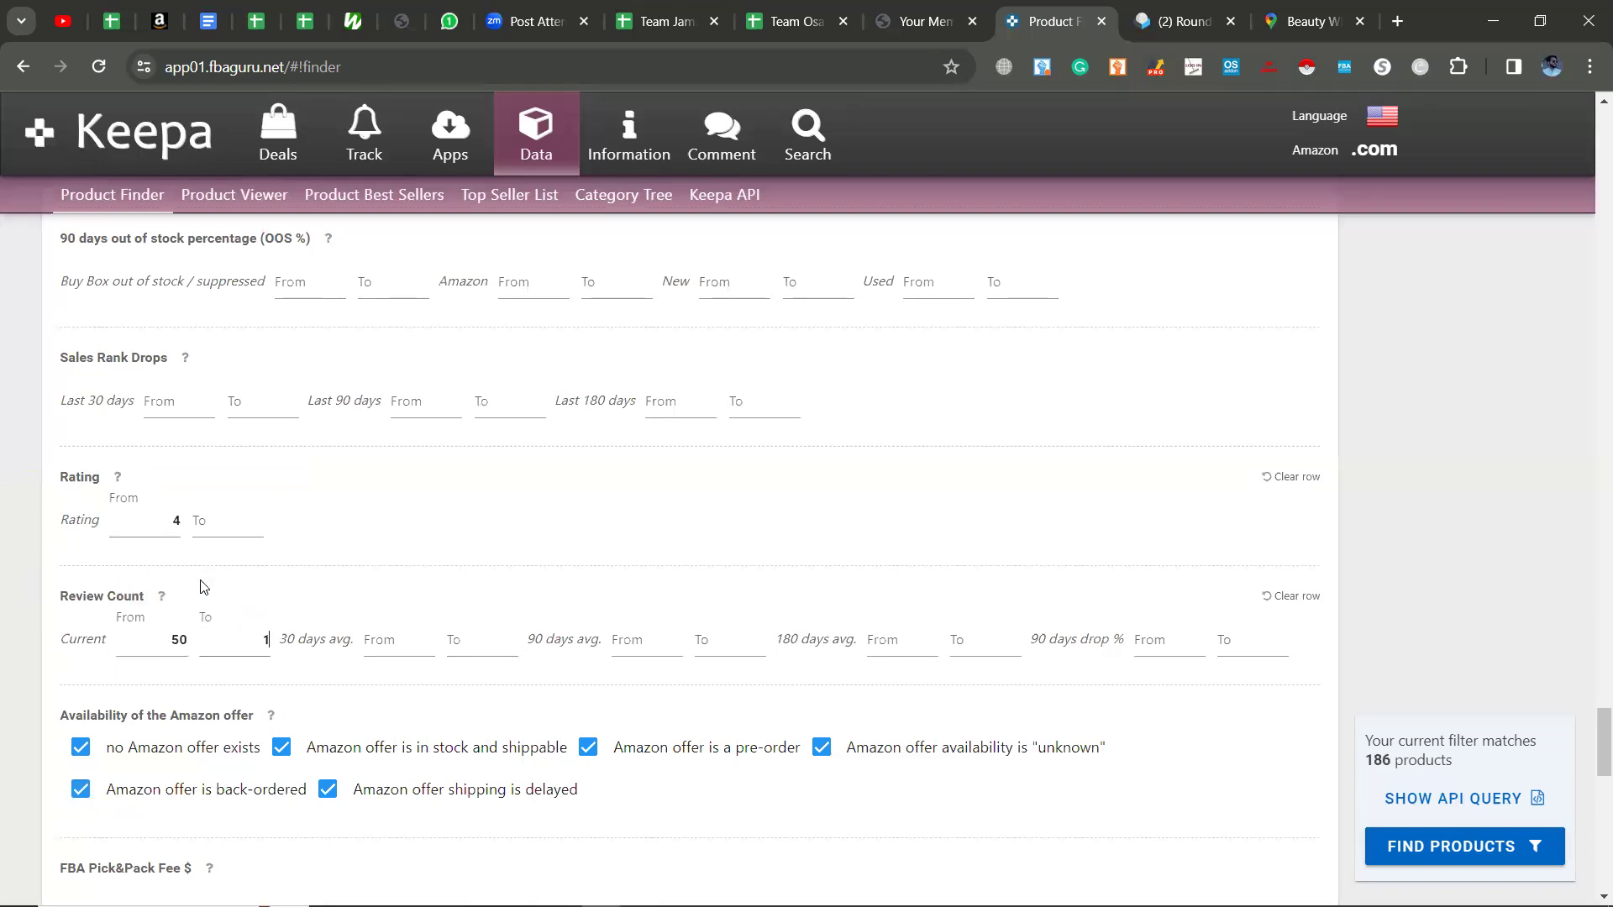
pyautogui.write('000')
# Step: Exclude products whose Amazon offer is in stock and shippable from the availability filter
pyautogui.scroll(-3, 208, 641)
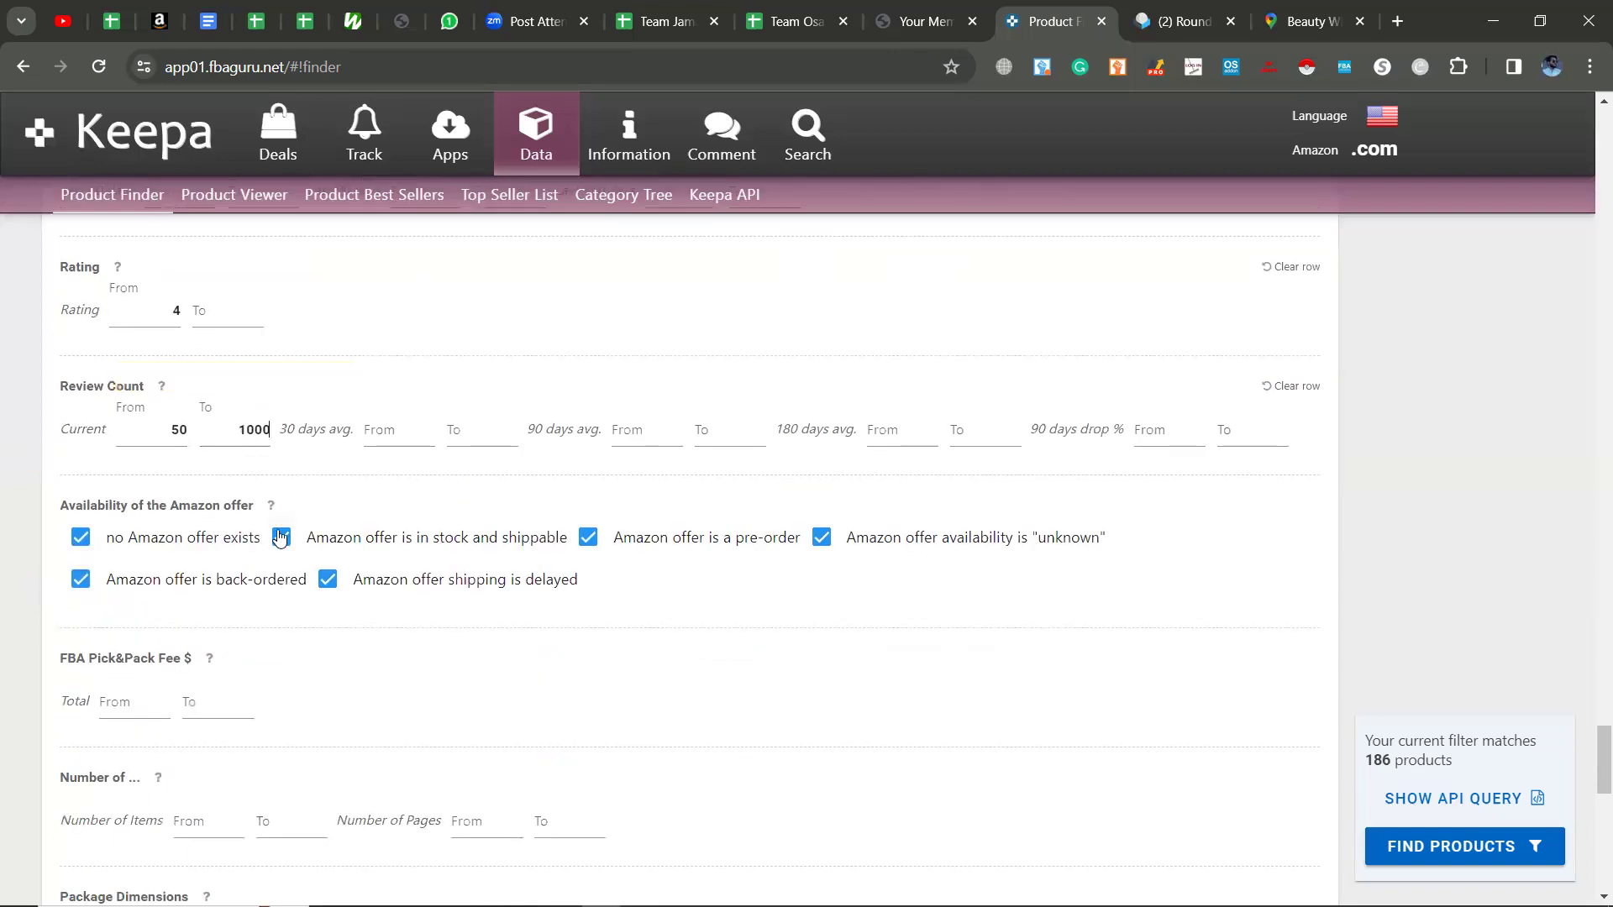
pyautogui.click(82, 581)
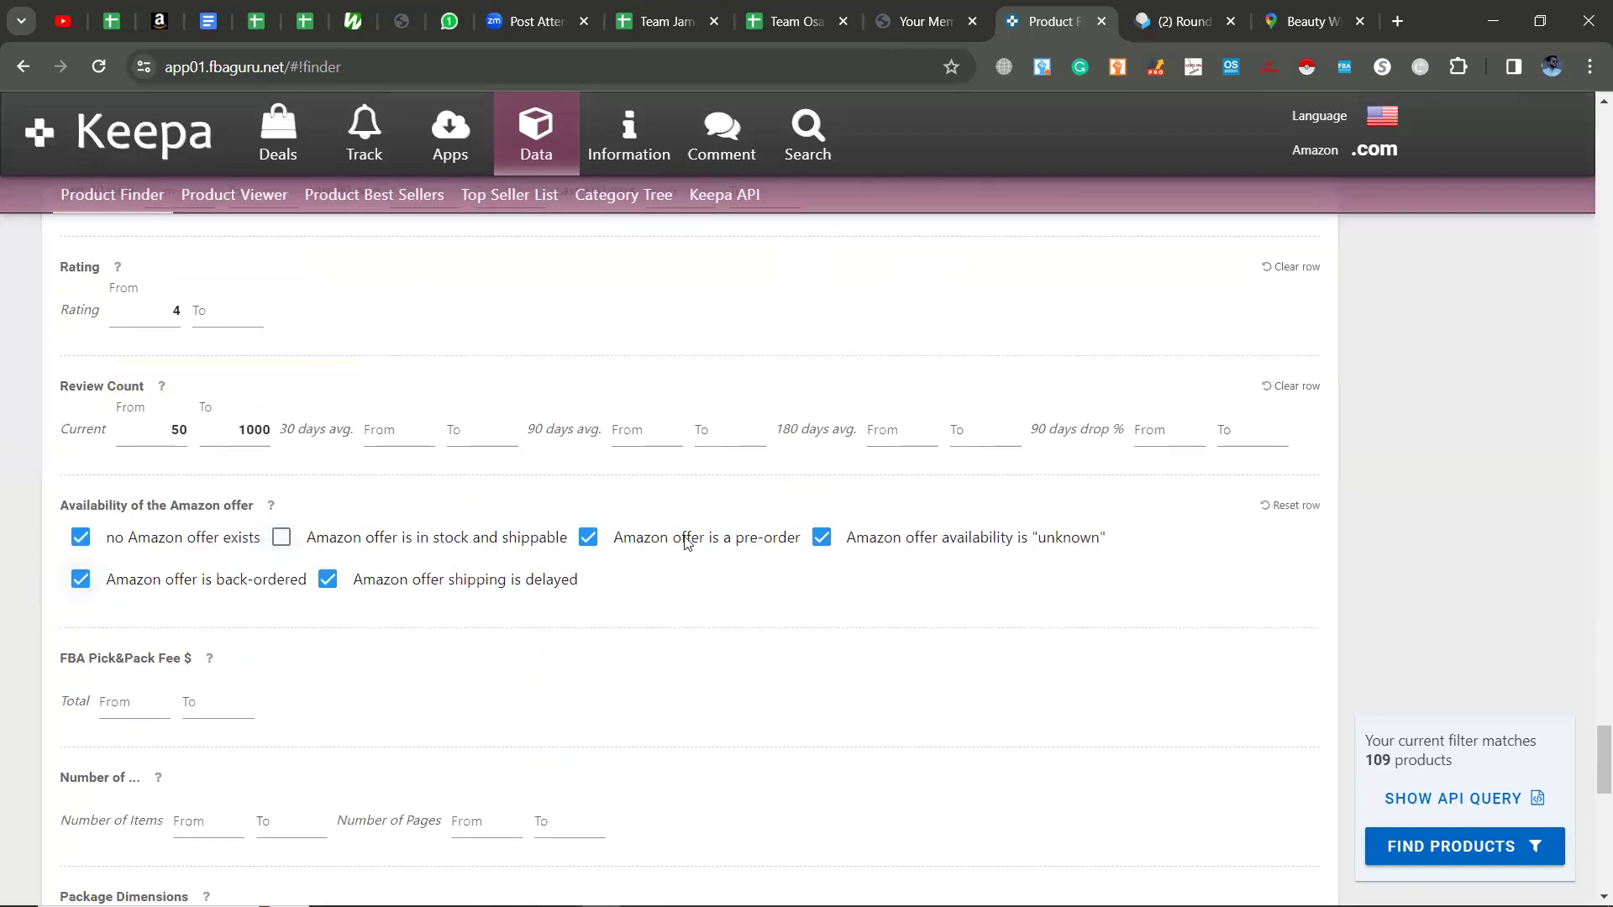
# Step: Exclude pre-order, back-ordered and delayed-shipping Amazon offers from the availability filter
pyautogui.click(587, 537)
pyautogui.doubleClick(328, 579)
pyautogui.click(327, 579)
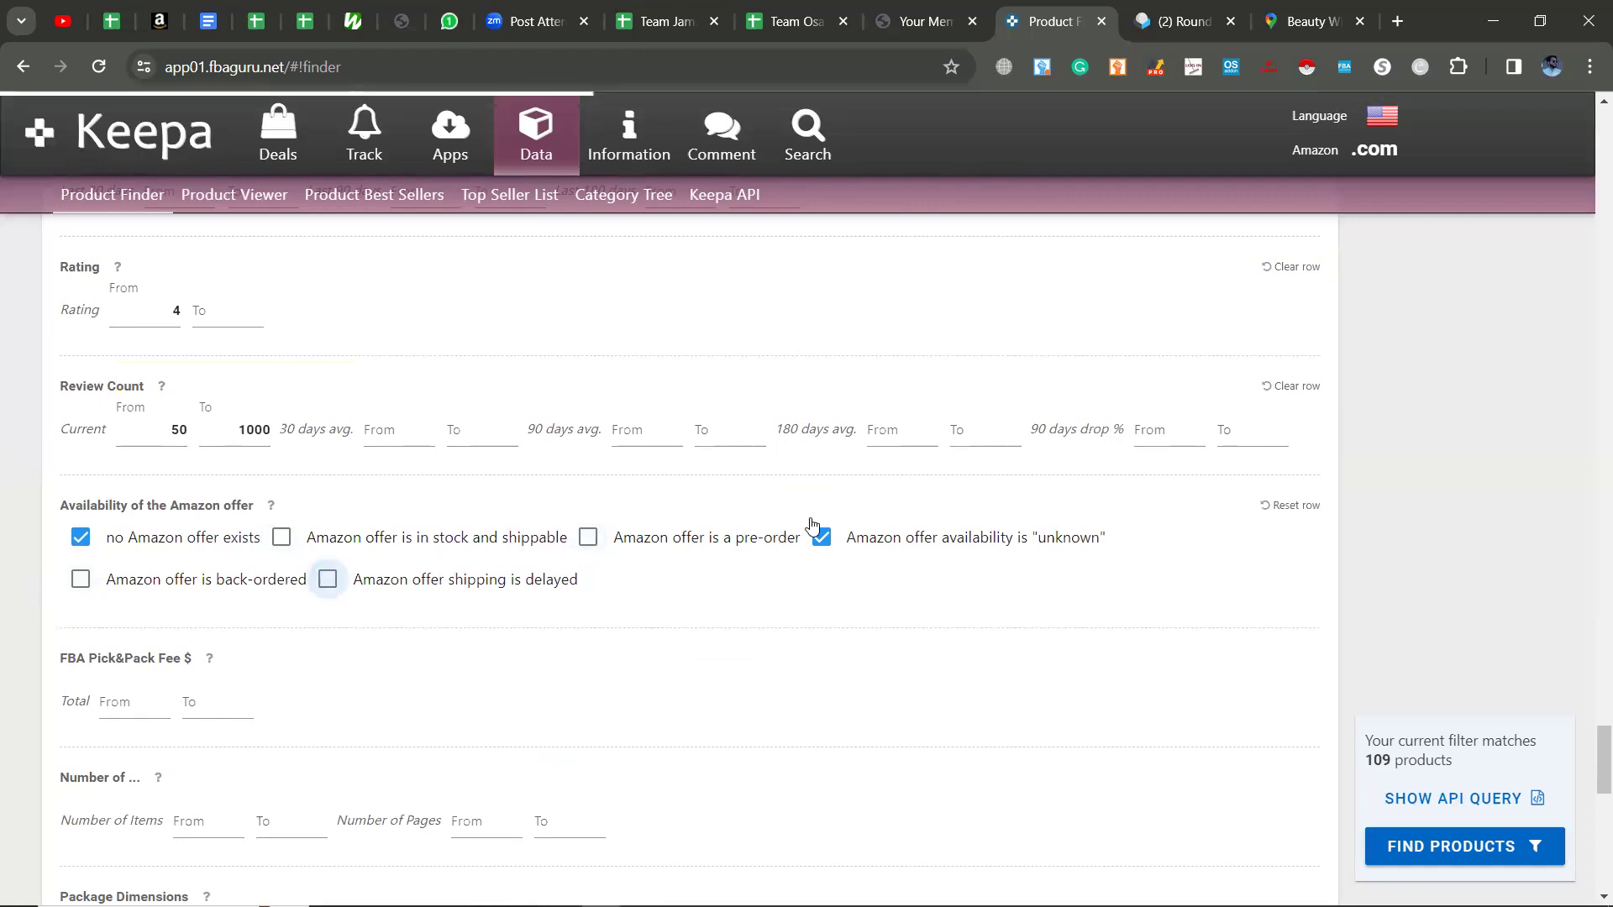
# Step: Set the maximum item weight to 1000 g
pyautogui.scroll(-5, 504, 670)
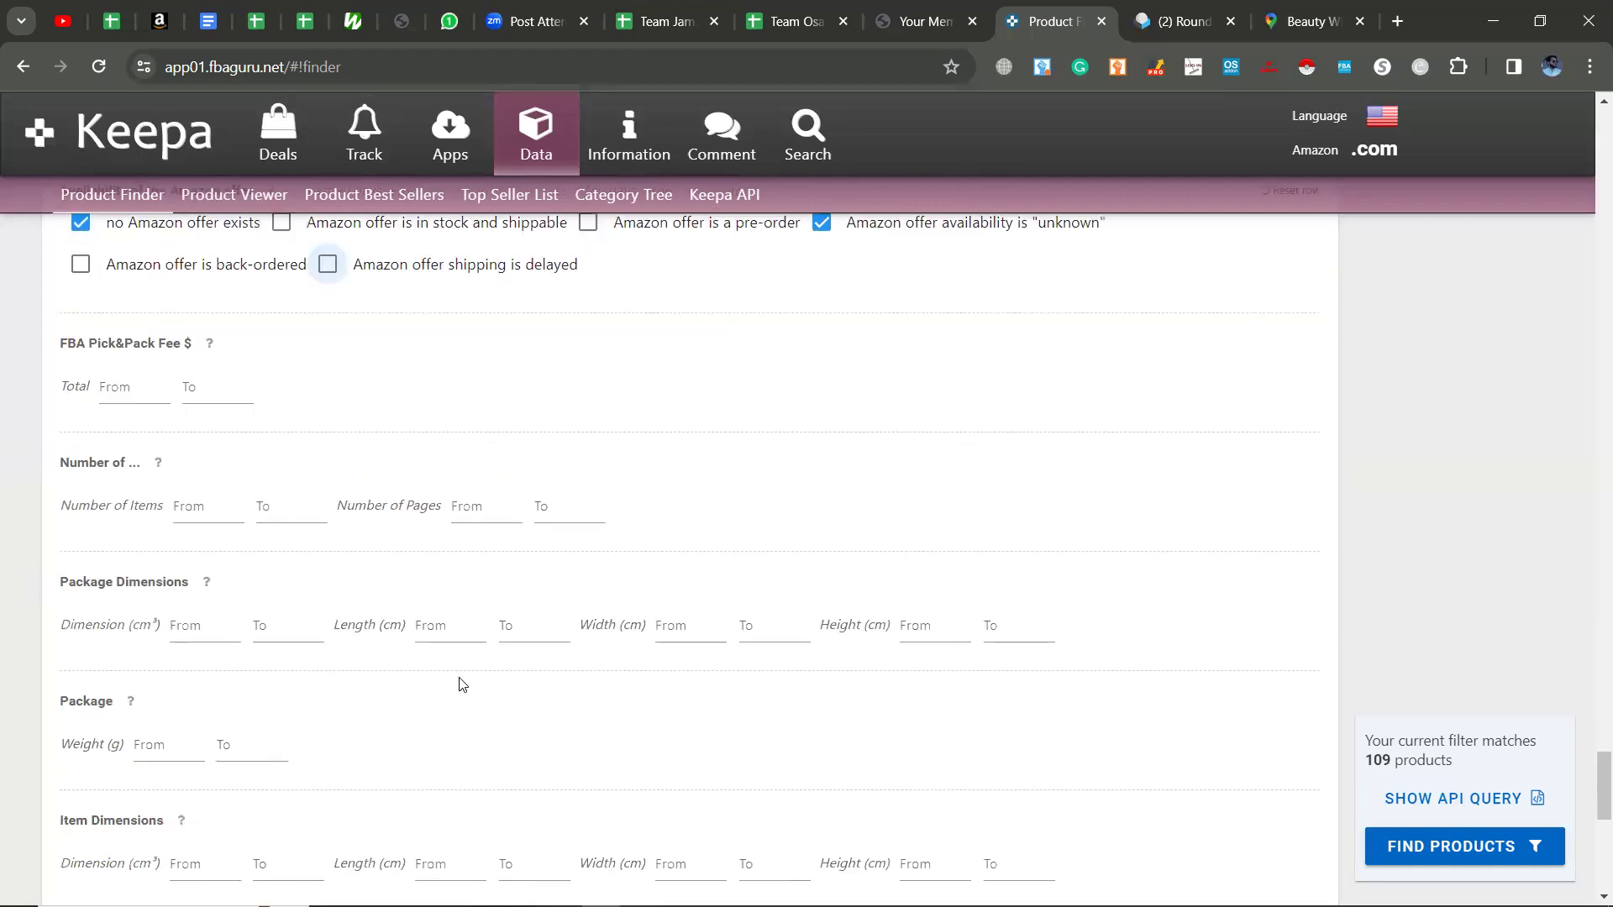
pyautogui.scroll(-3, 290, 680)
pyautogui.click(286, 673)
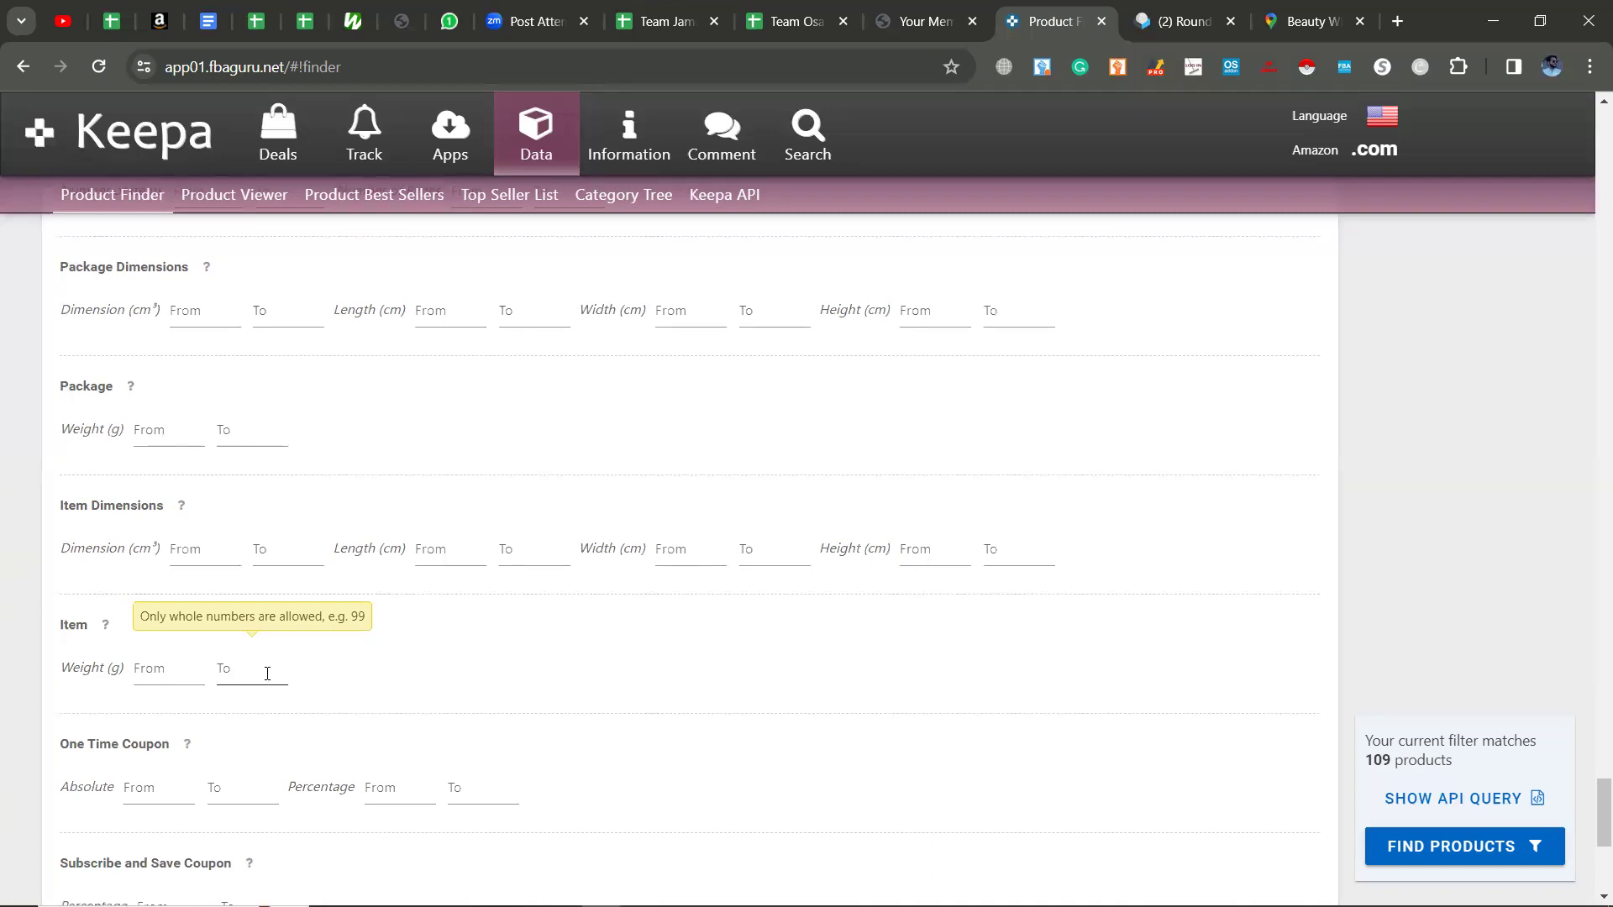
pyautogui.click(267, 674)
pyautogui.write('1000')
# Step: Set Adult Product and Trade-In Eligible to No, and run the product search with the current filters
pyautogui.scroll(-4, 377, 672)
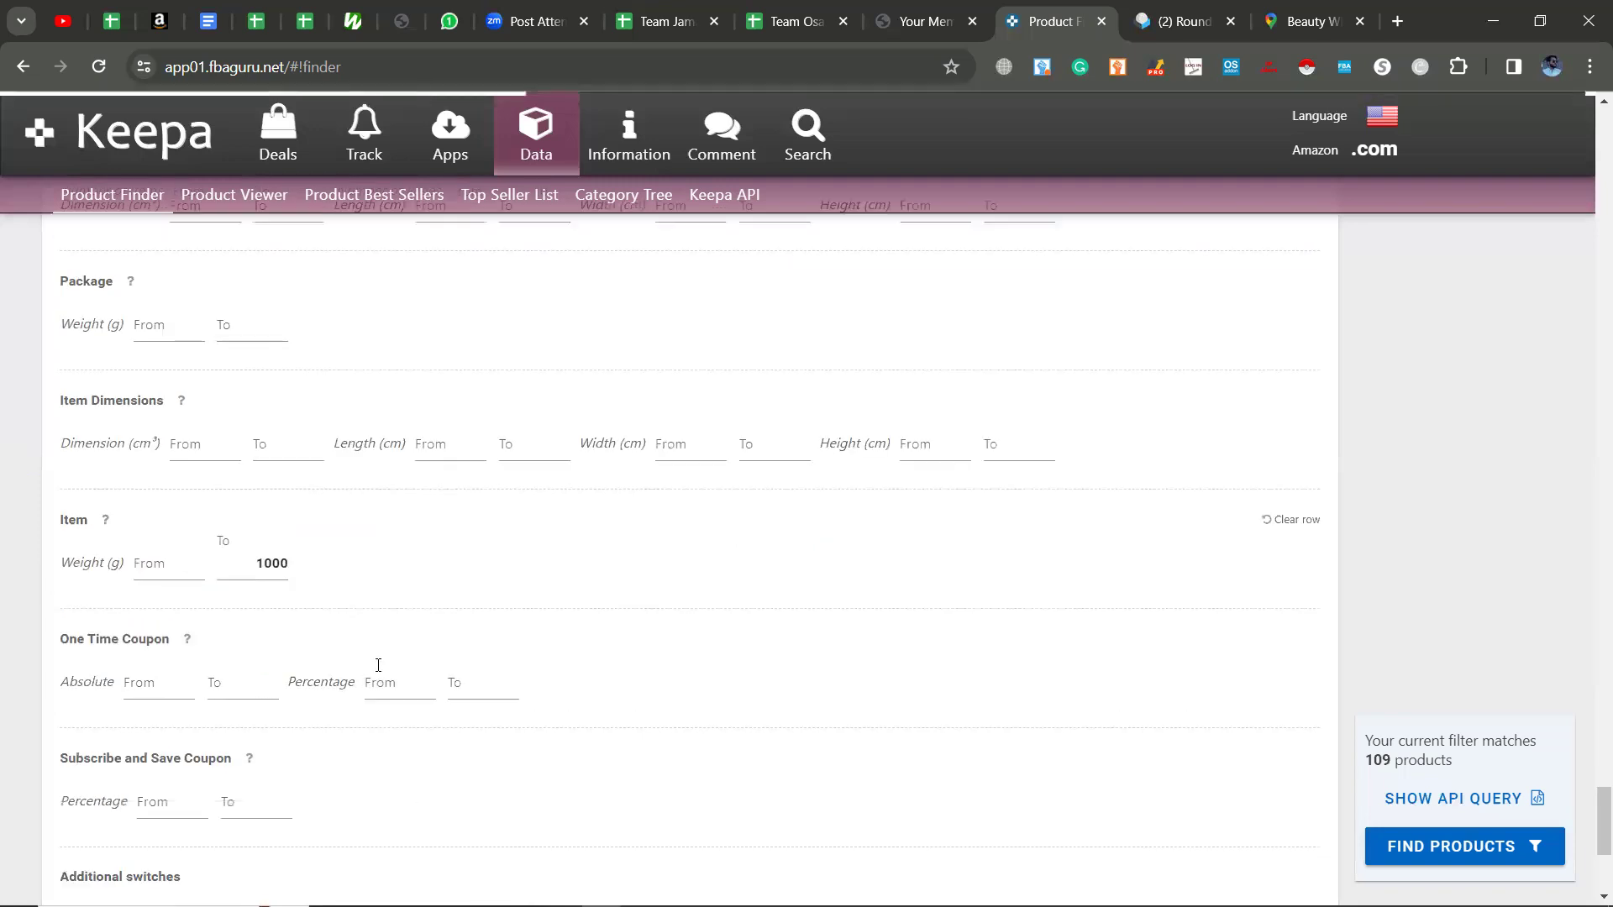
pyautogui.scroll(-1, 377, 672)
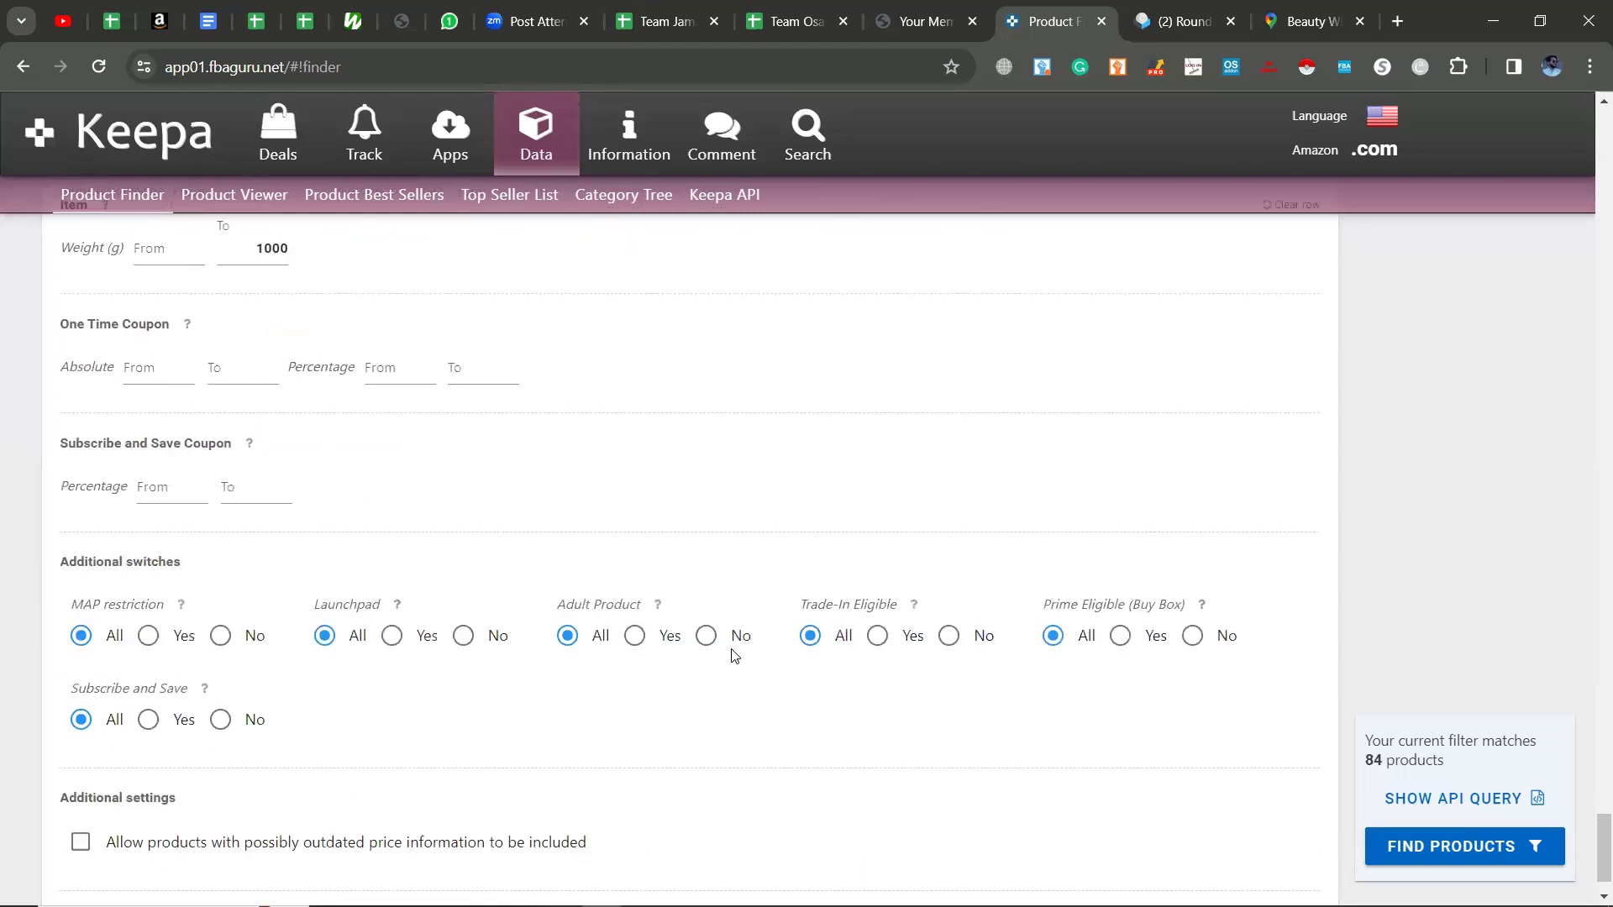
pyautogui.click(708, 643)
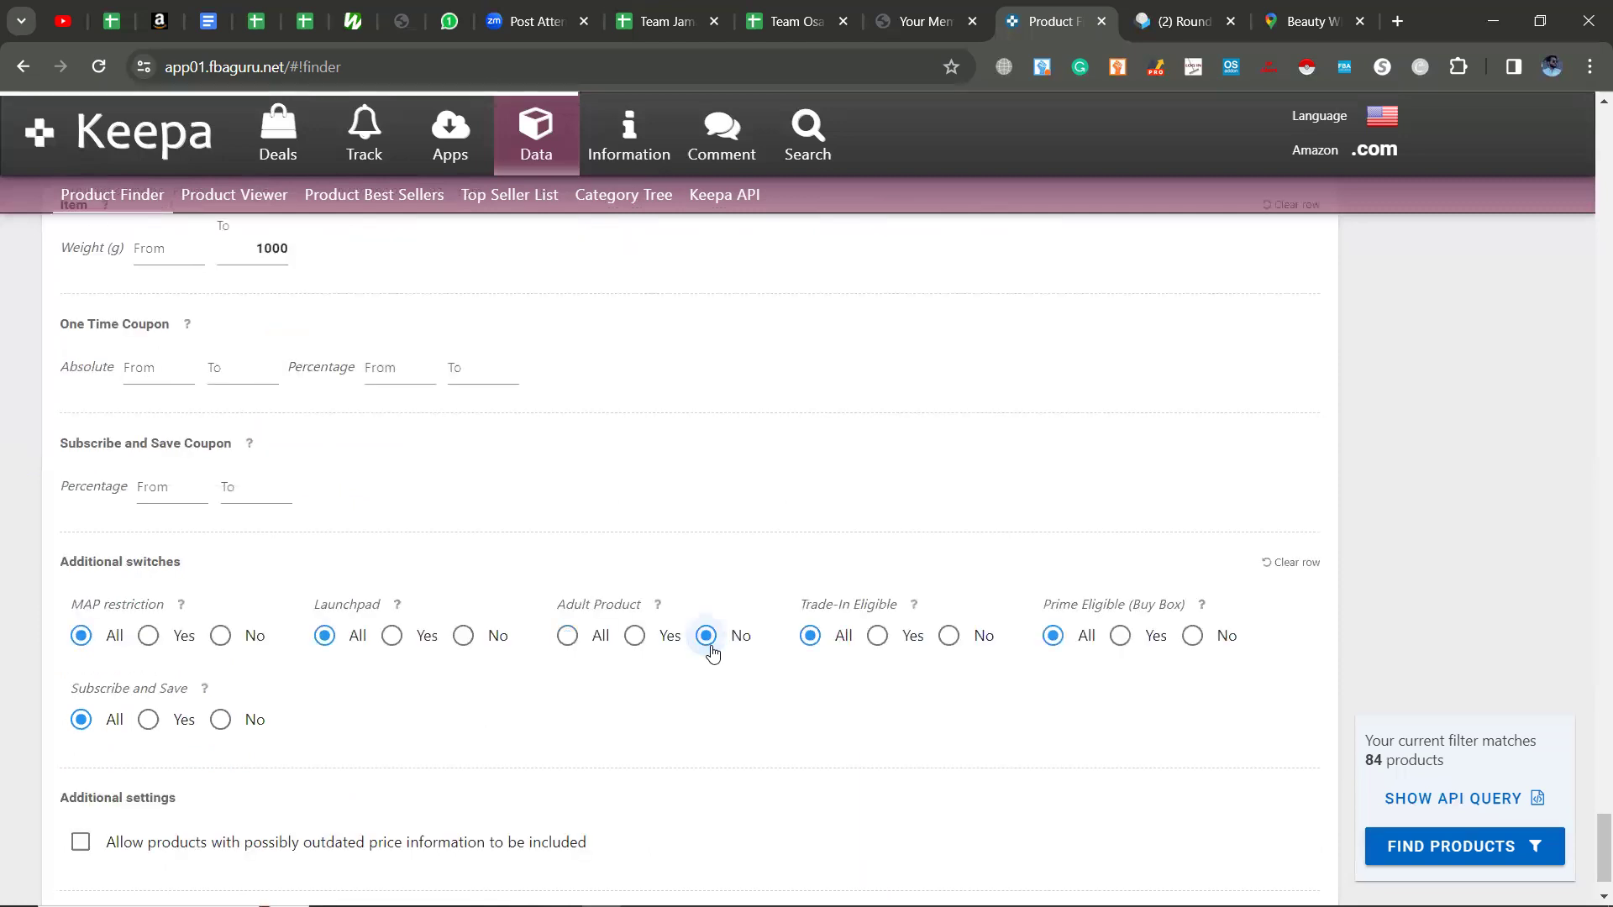
pyautogui.click(952, 640)
pyautogui.scroll(-1, 955, 644)
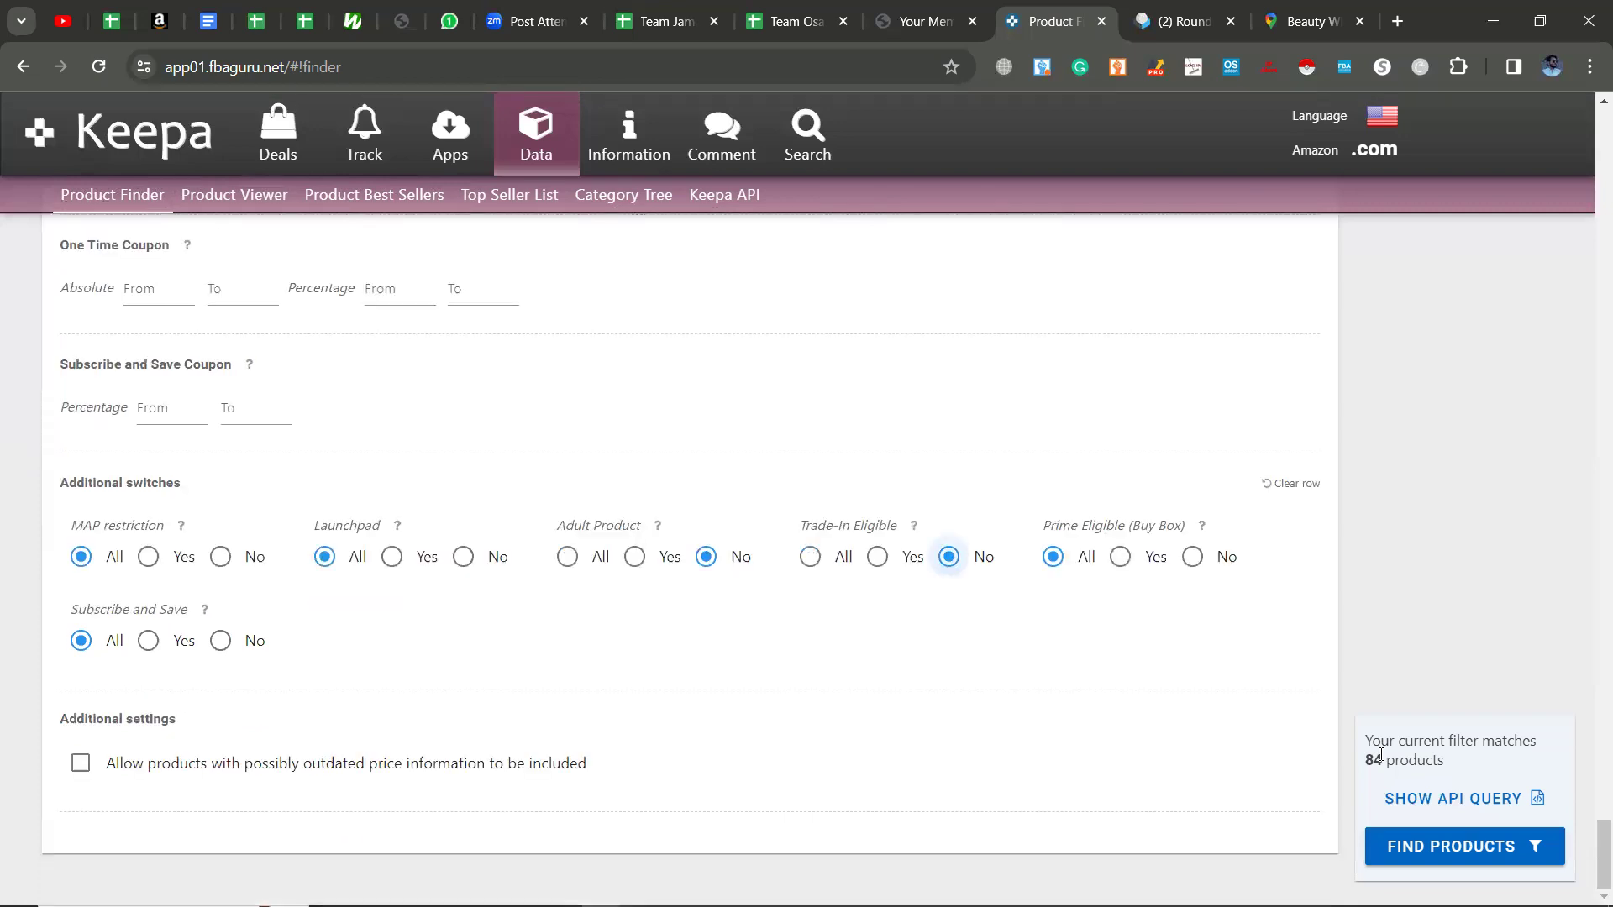
pyautogui.click(1401, 847)
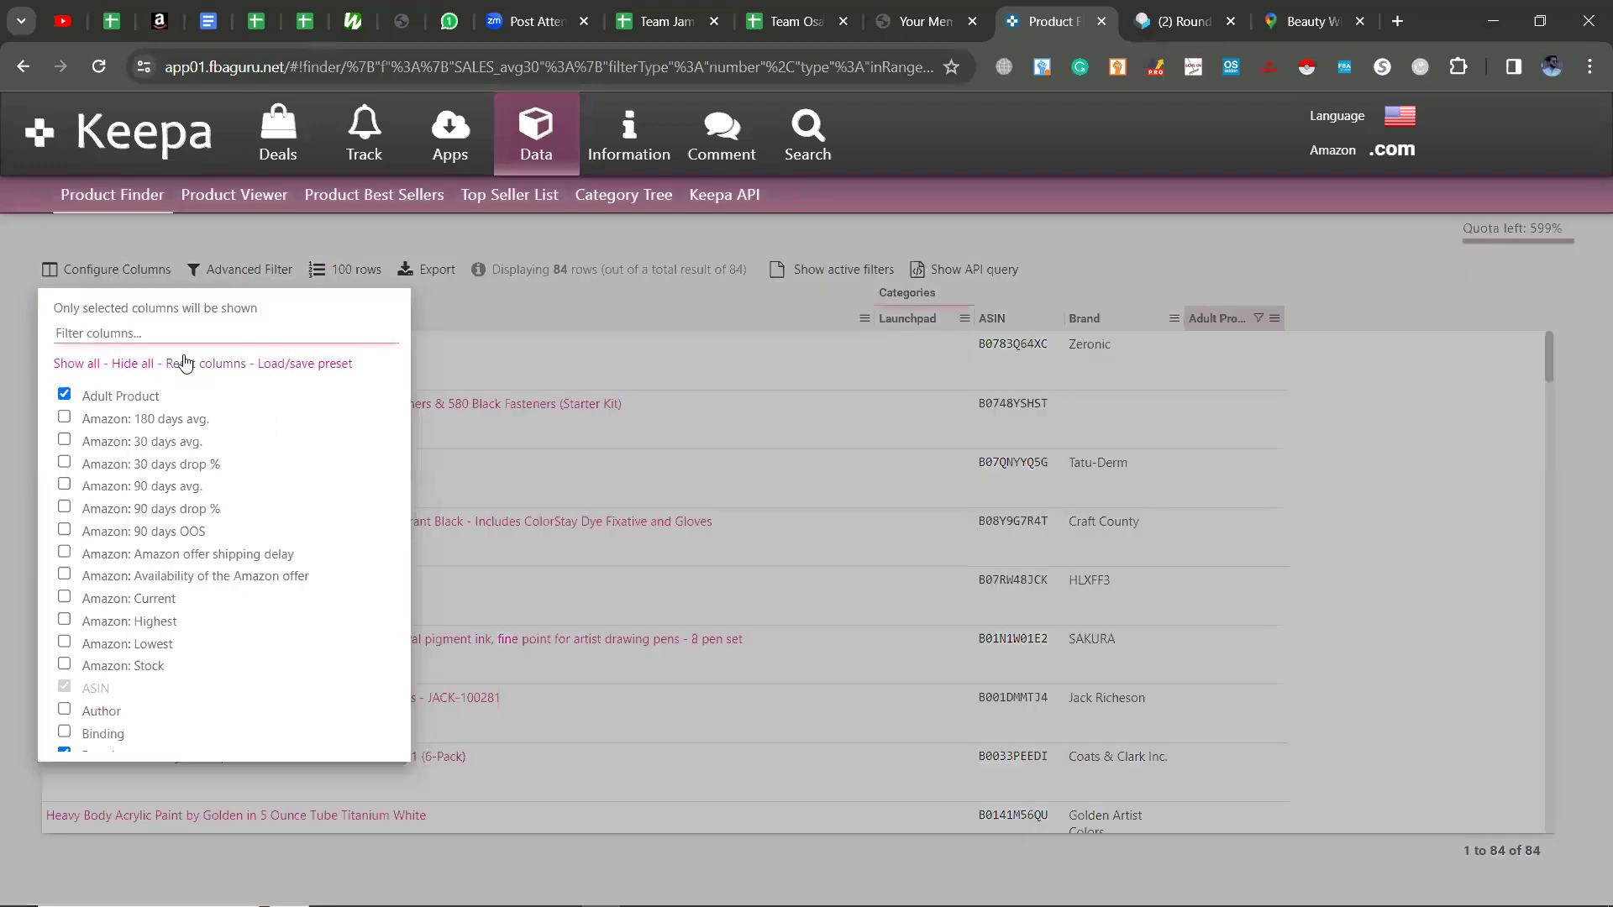
# Step: Search the results table's column configuration for "brand" to check whether the Brand column is shown
pyautogui.click(81, 271)
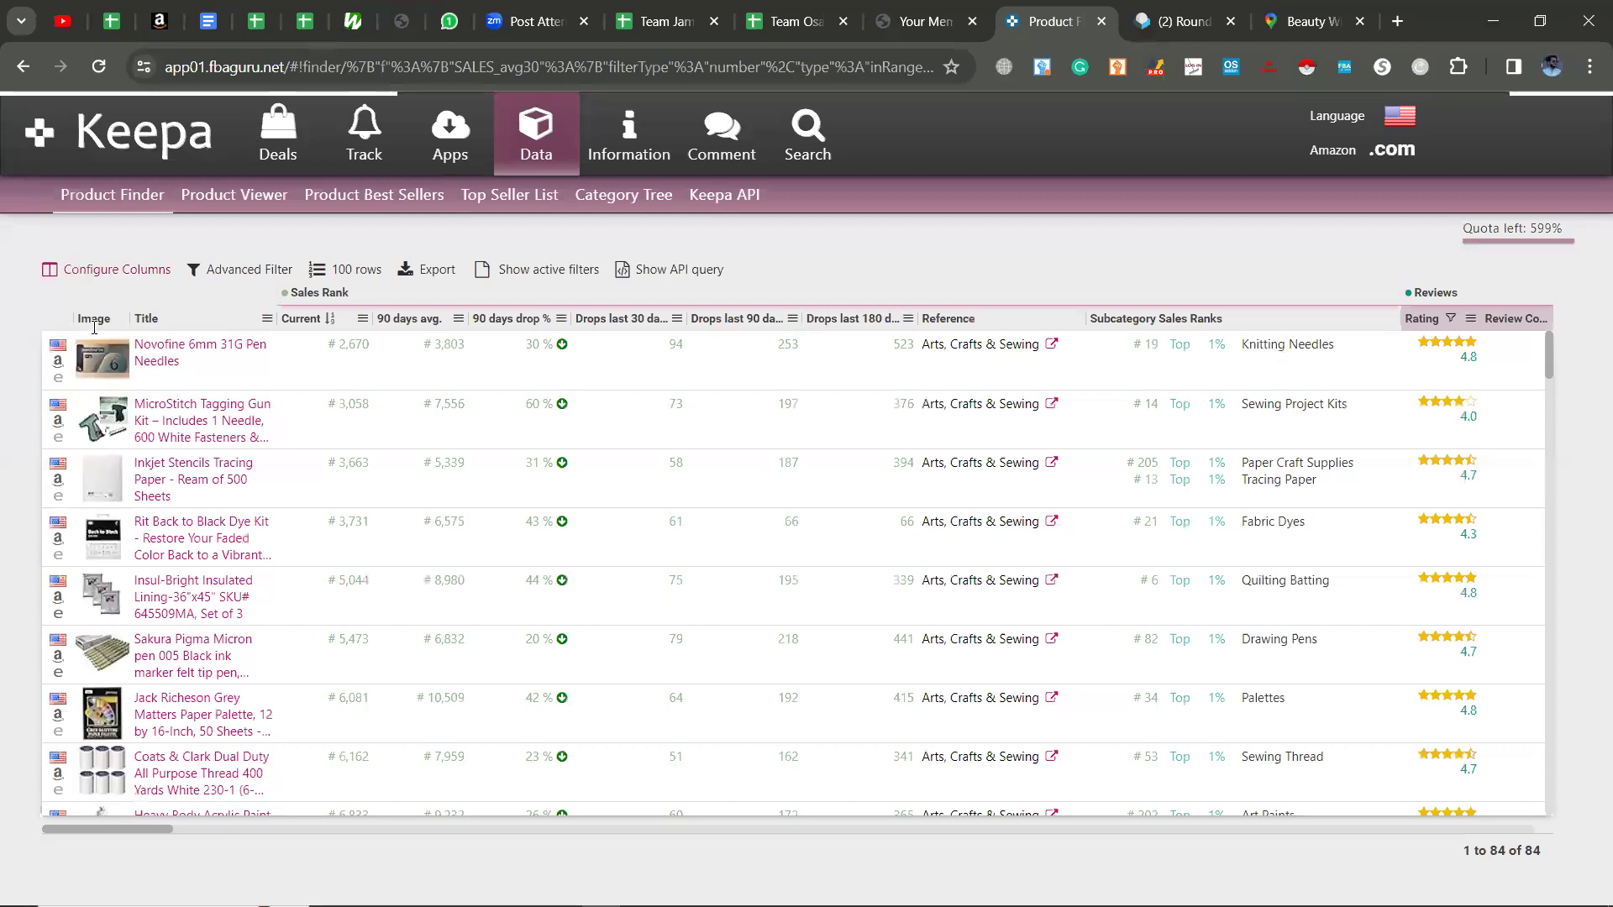
pyautogui.click(135, 270)
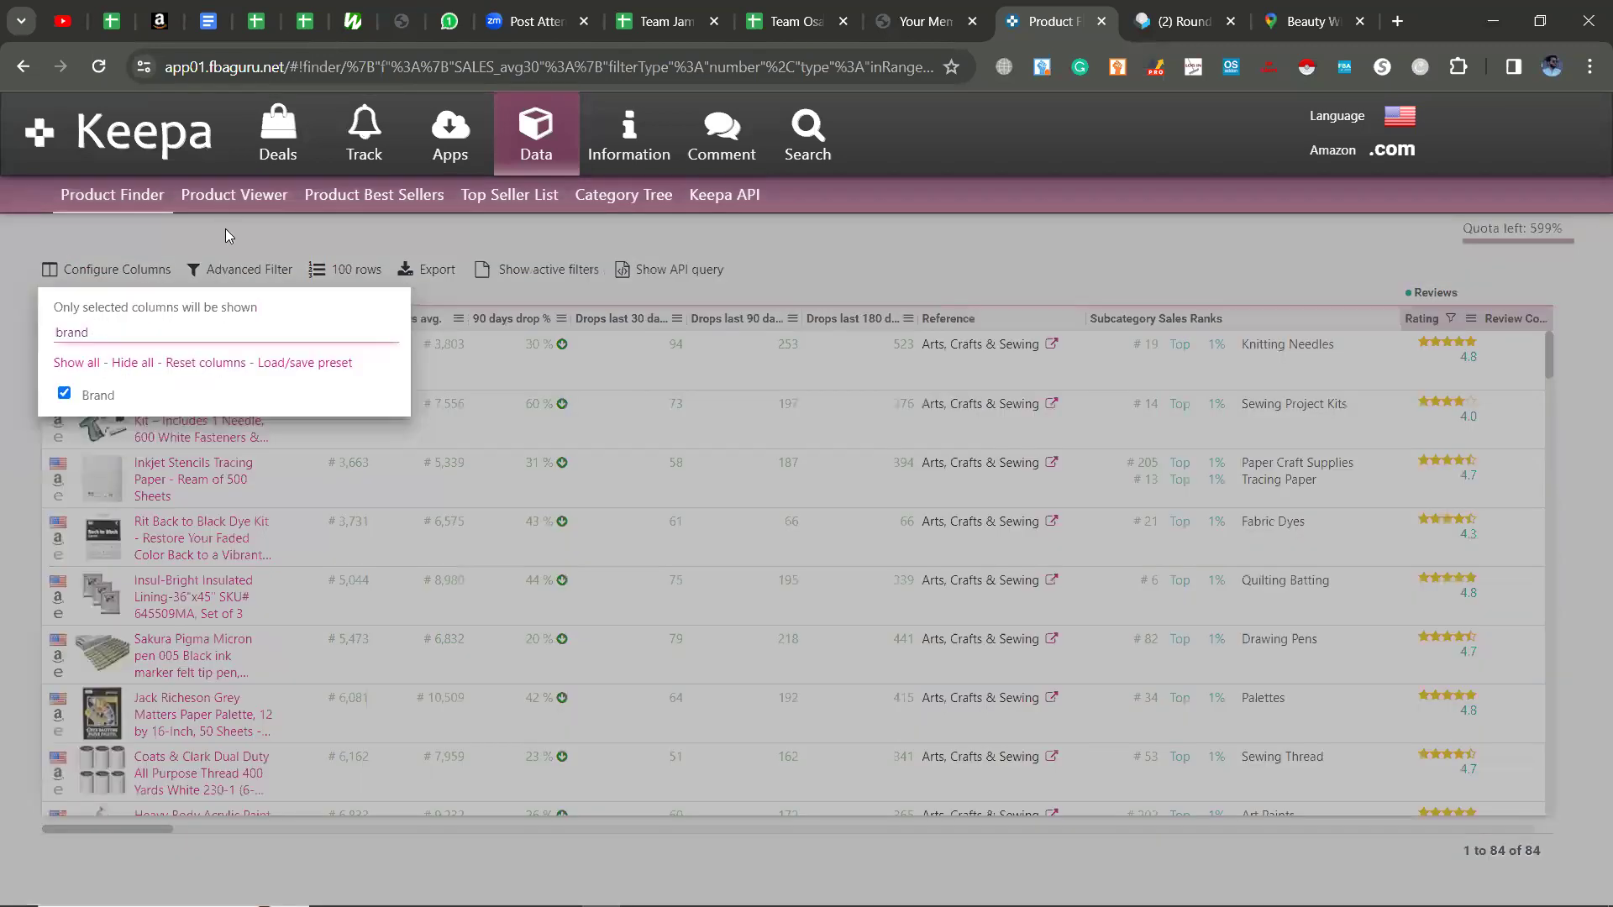
pyautogui.click(223, 824)
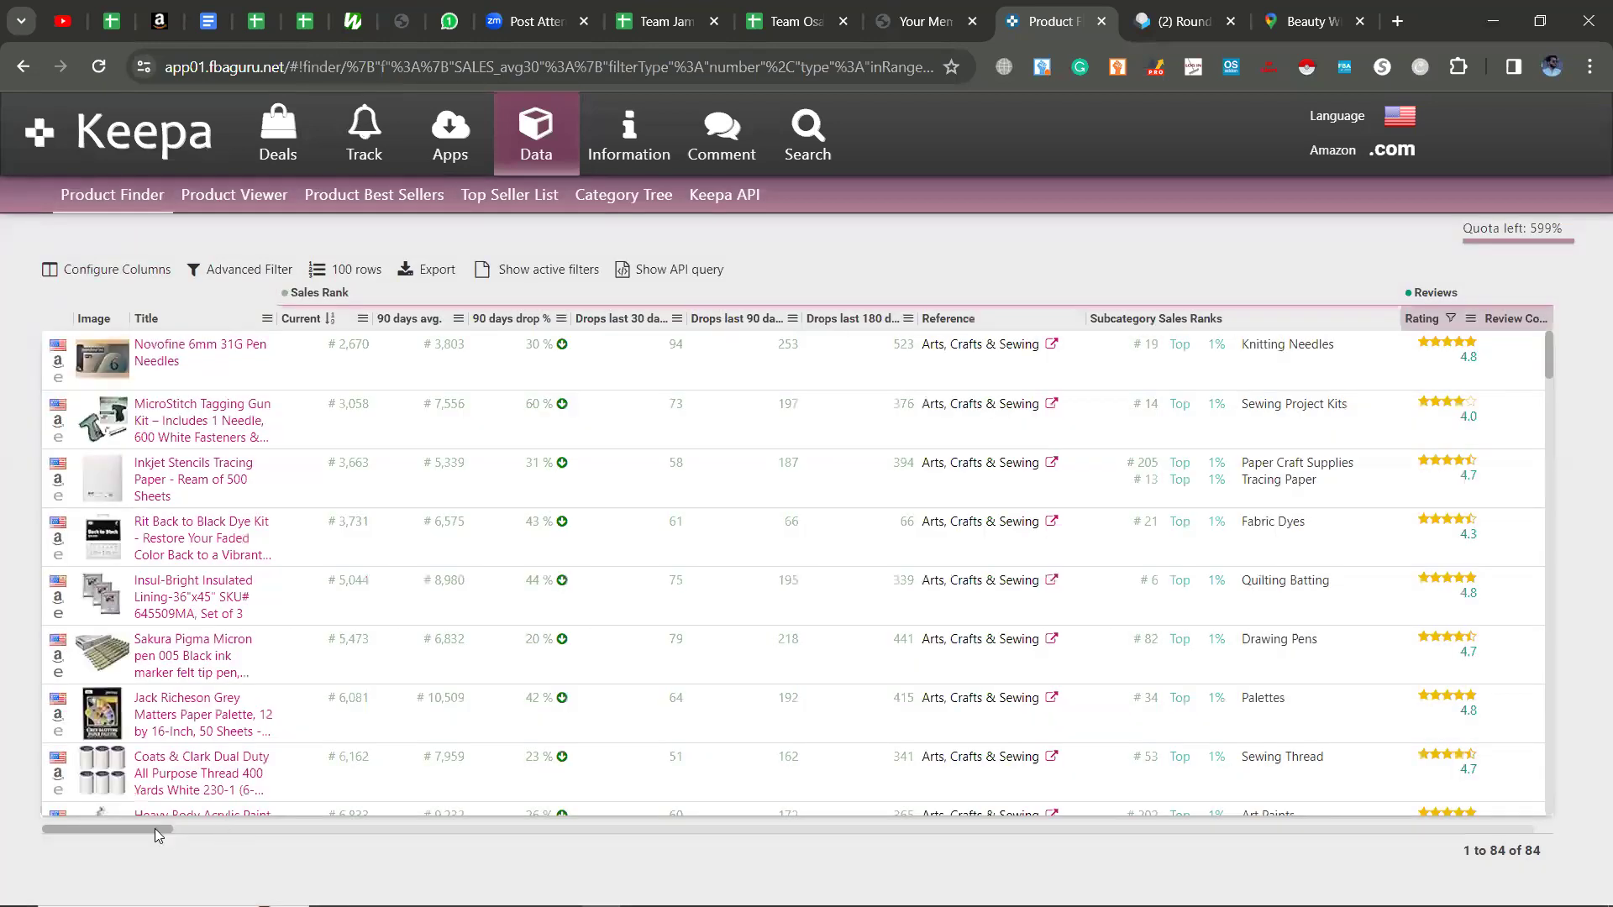
# Step: Look through the results table's columns as far as Brand, and recheck the Brand entry in the column configuration
pyautogui.hscroll(3, 227, 828)
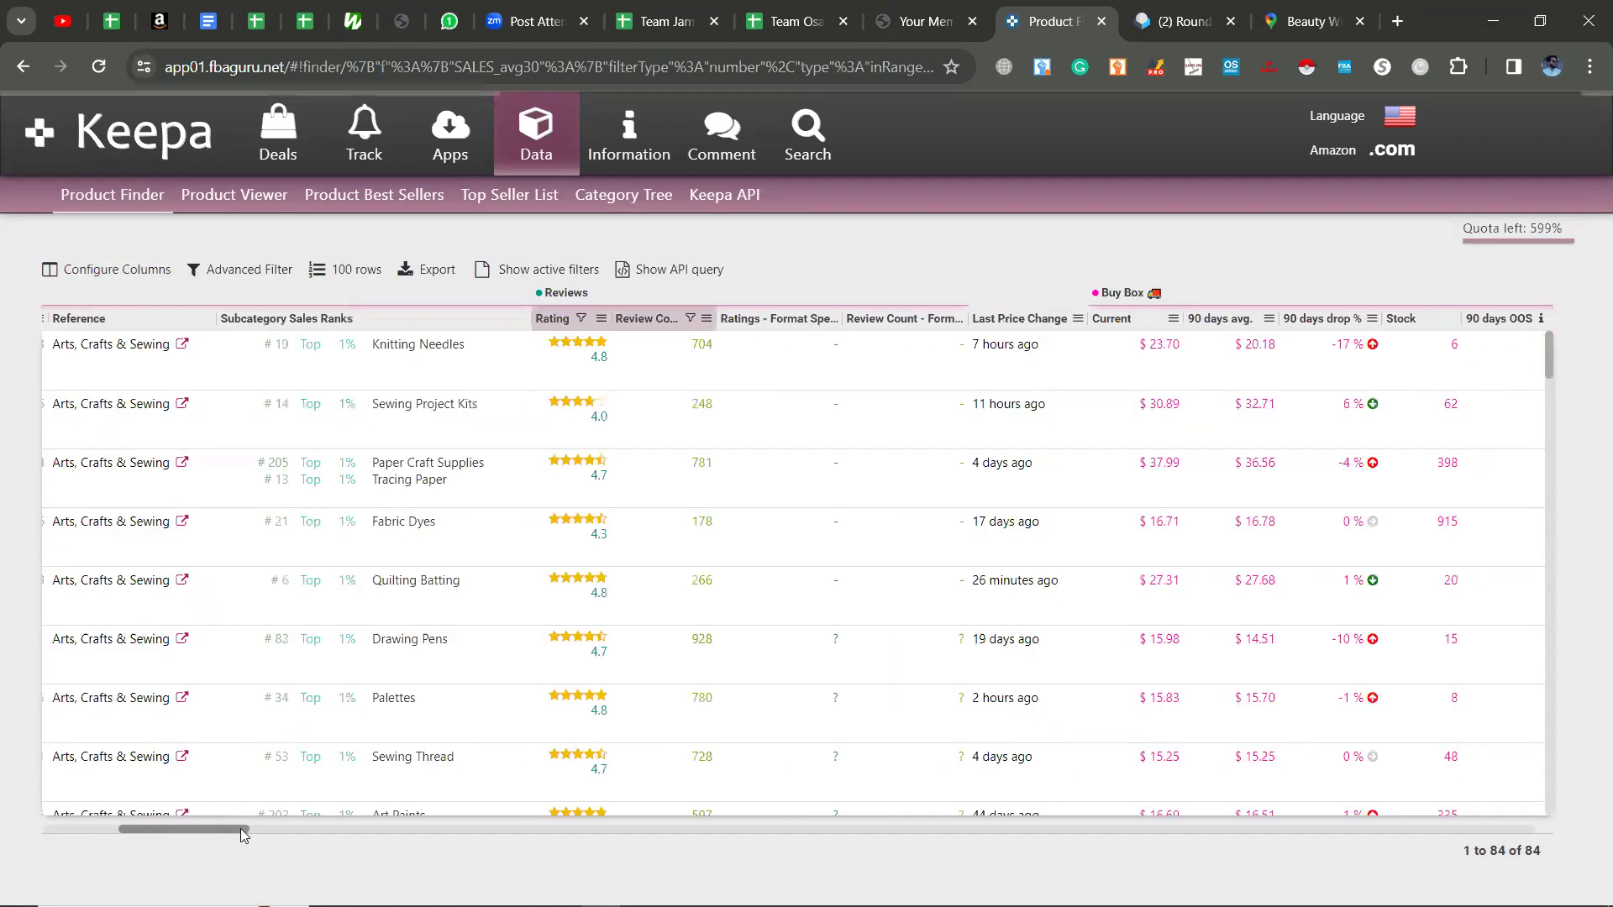
pyautogui.hscroll(4, 353, 832)
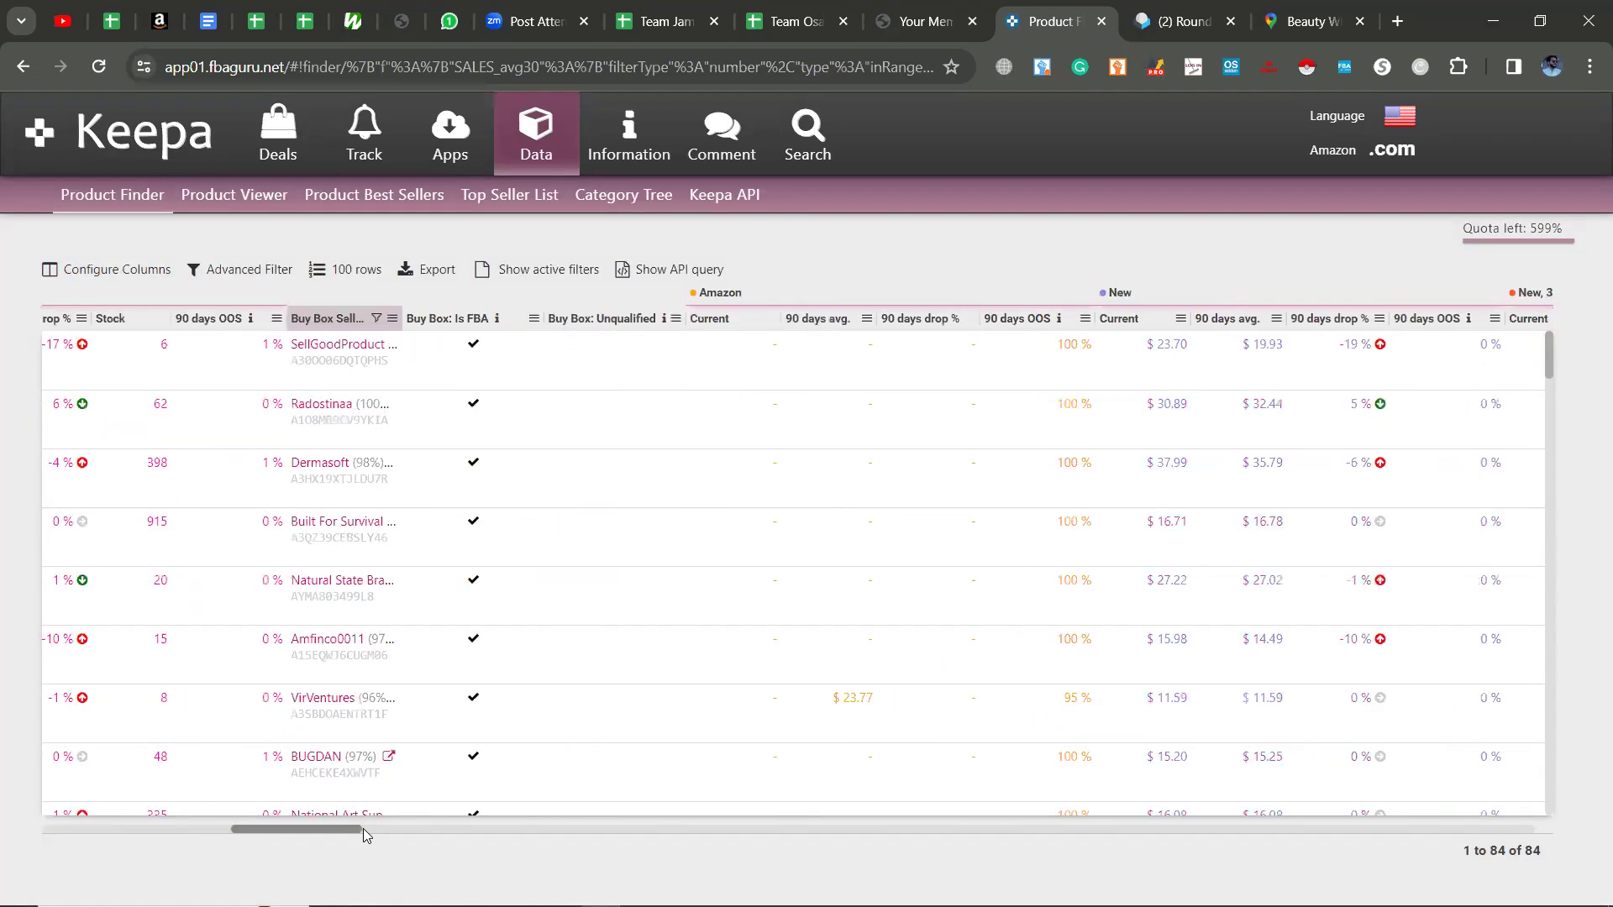
pyautogui.hscroll(2, 395, 829)
pyautogui.hscroll(5, 454, 830)
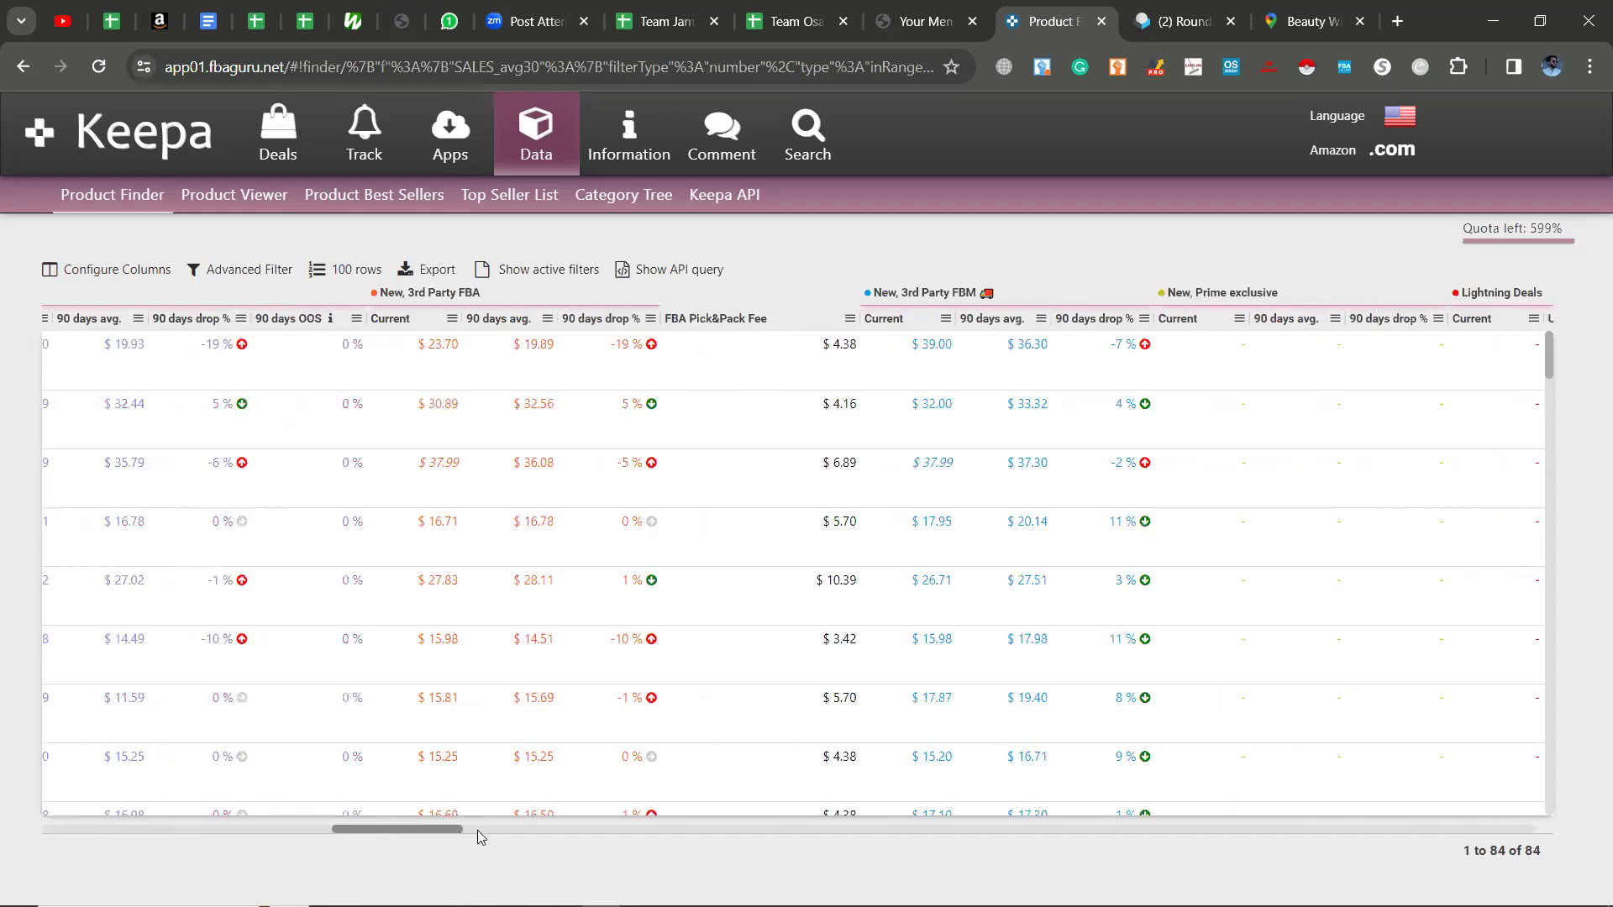
pyautogui.hscroll(7, 741, 837)
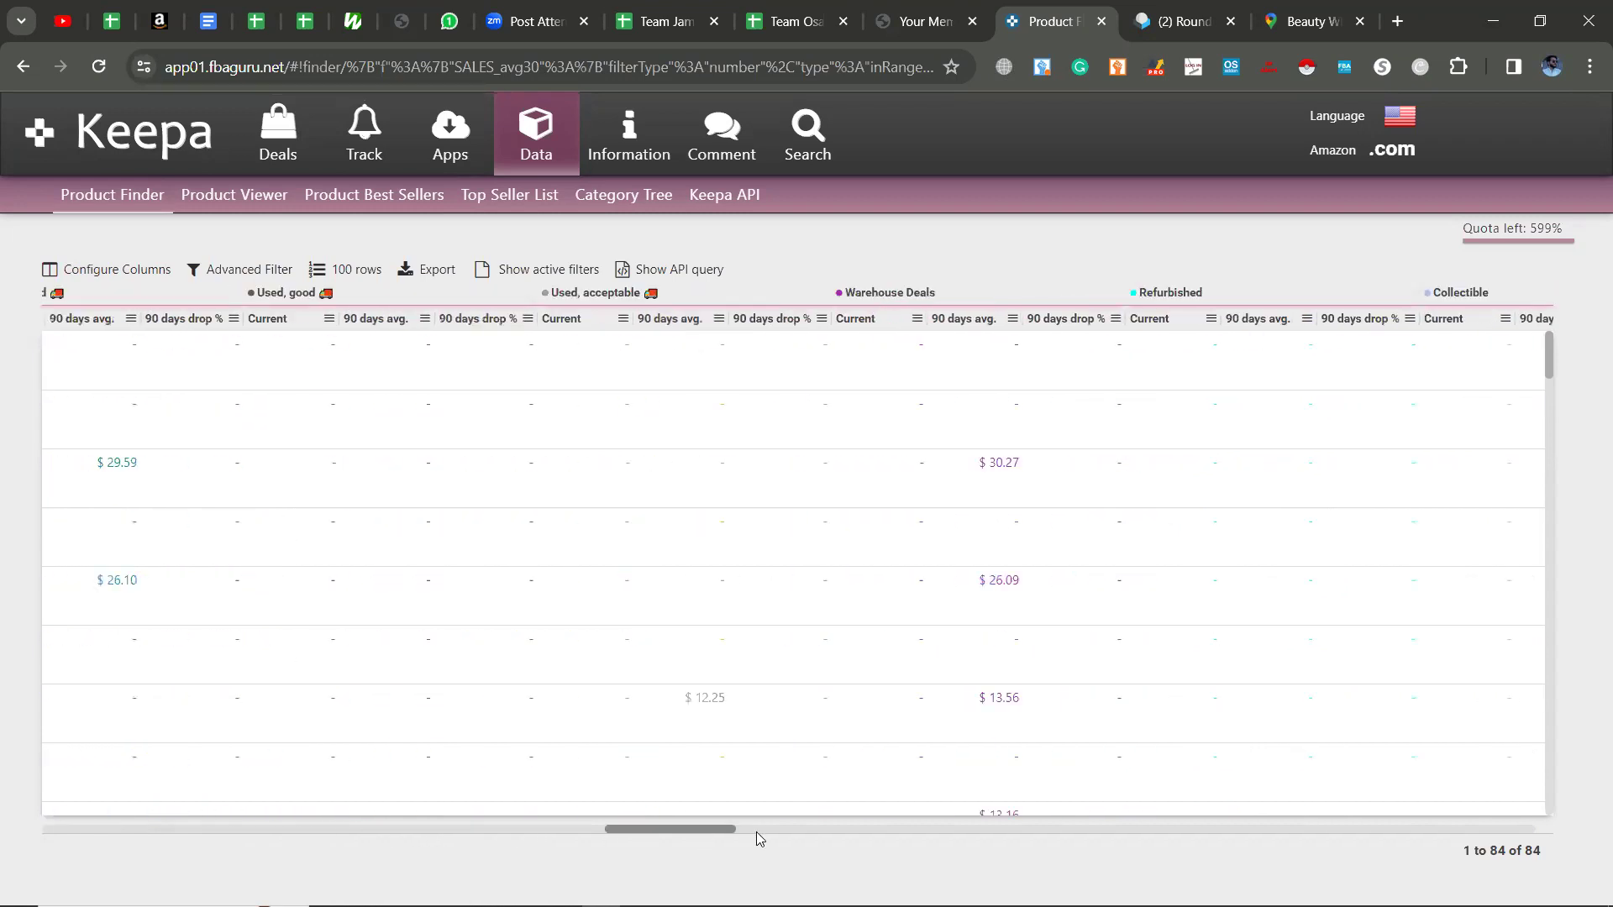
pyautogui.hscroll(3, 1092, 835)
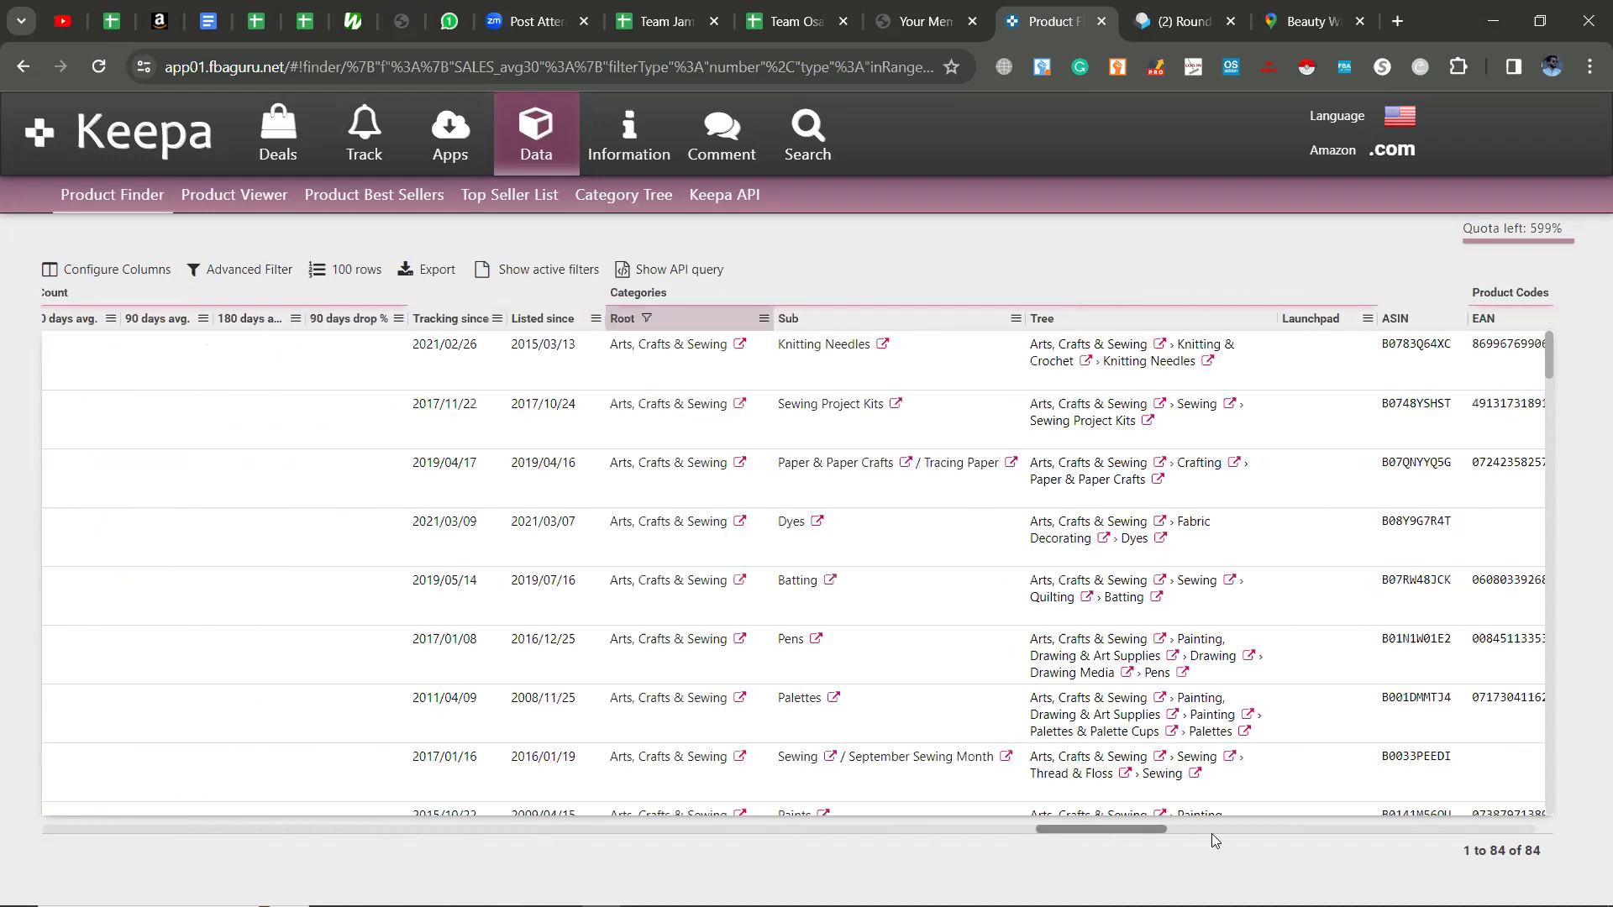
pyautogui.hscroll(3, 1211, 833)
pyautogui.hscroll(2, 1252, 562)
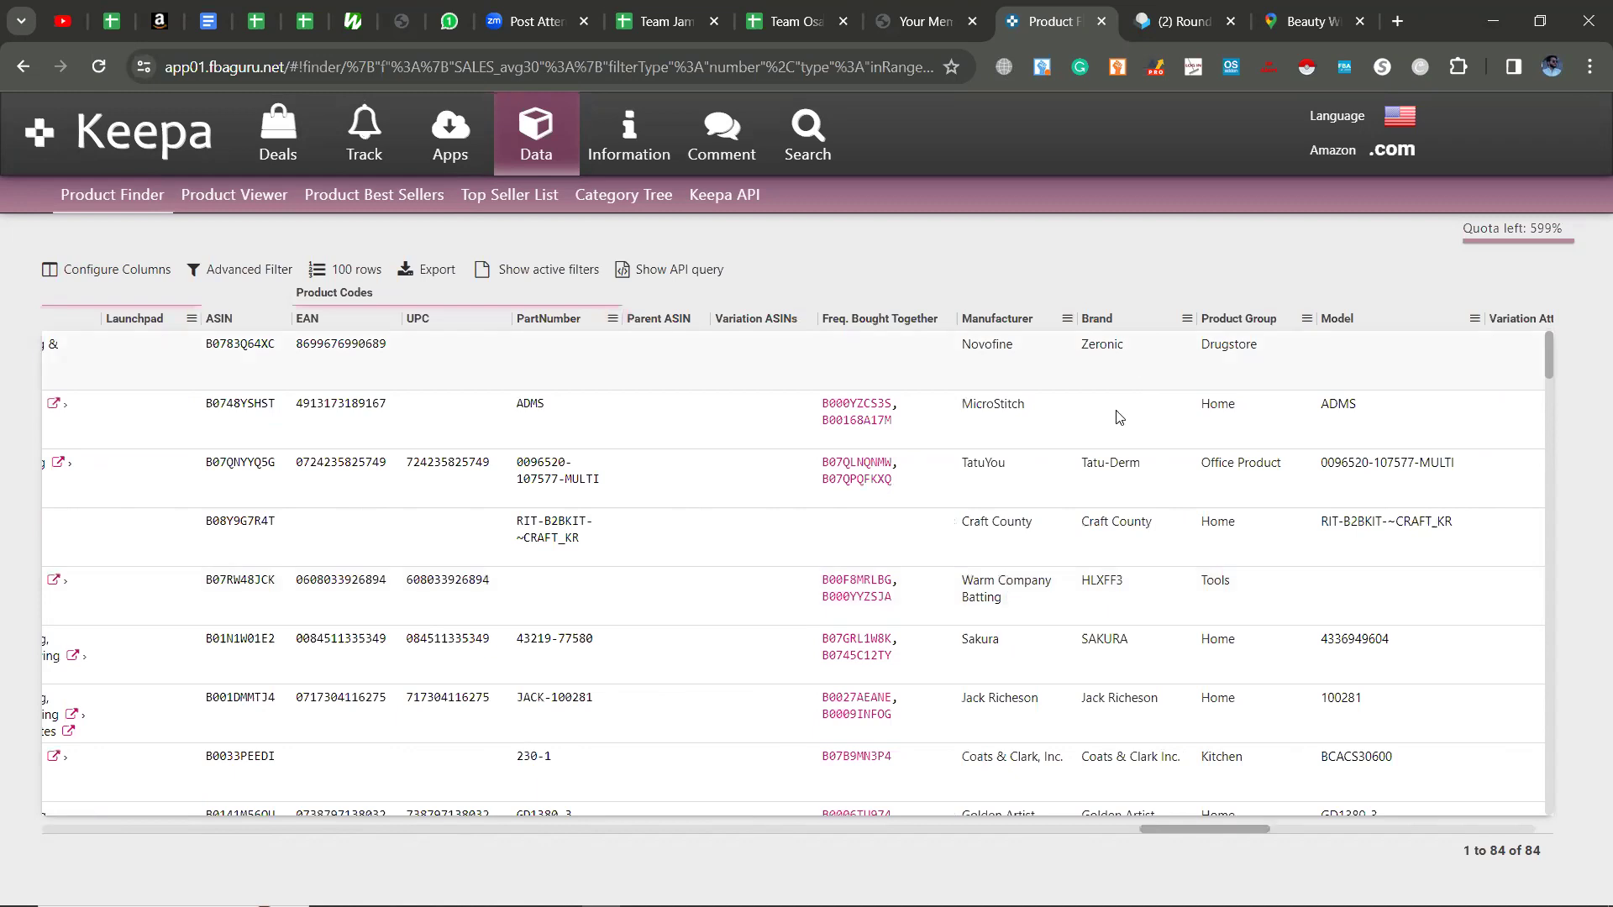
pyautogui.scroll(-5, 1119, 420)
pyautogui.scroll(5, 461, 479)
pyautogui.click(95, 275)
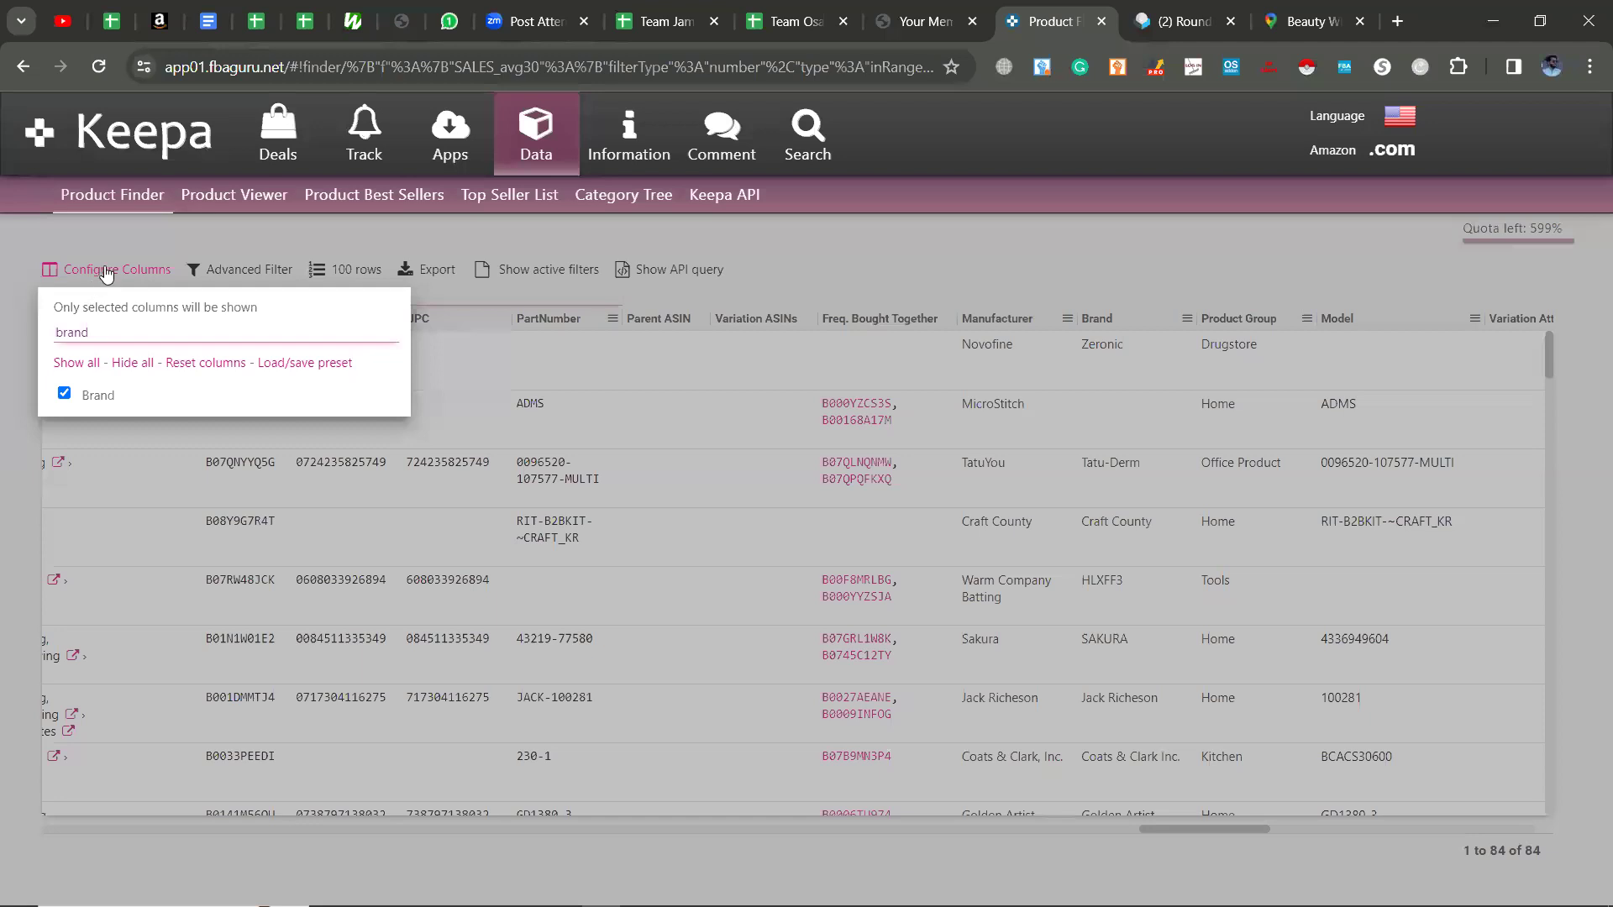
pyautogui.click(116, 227)
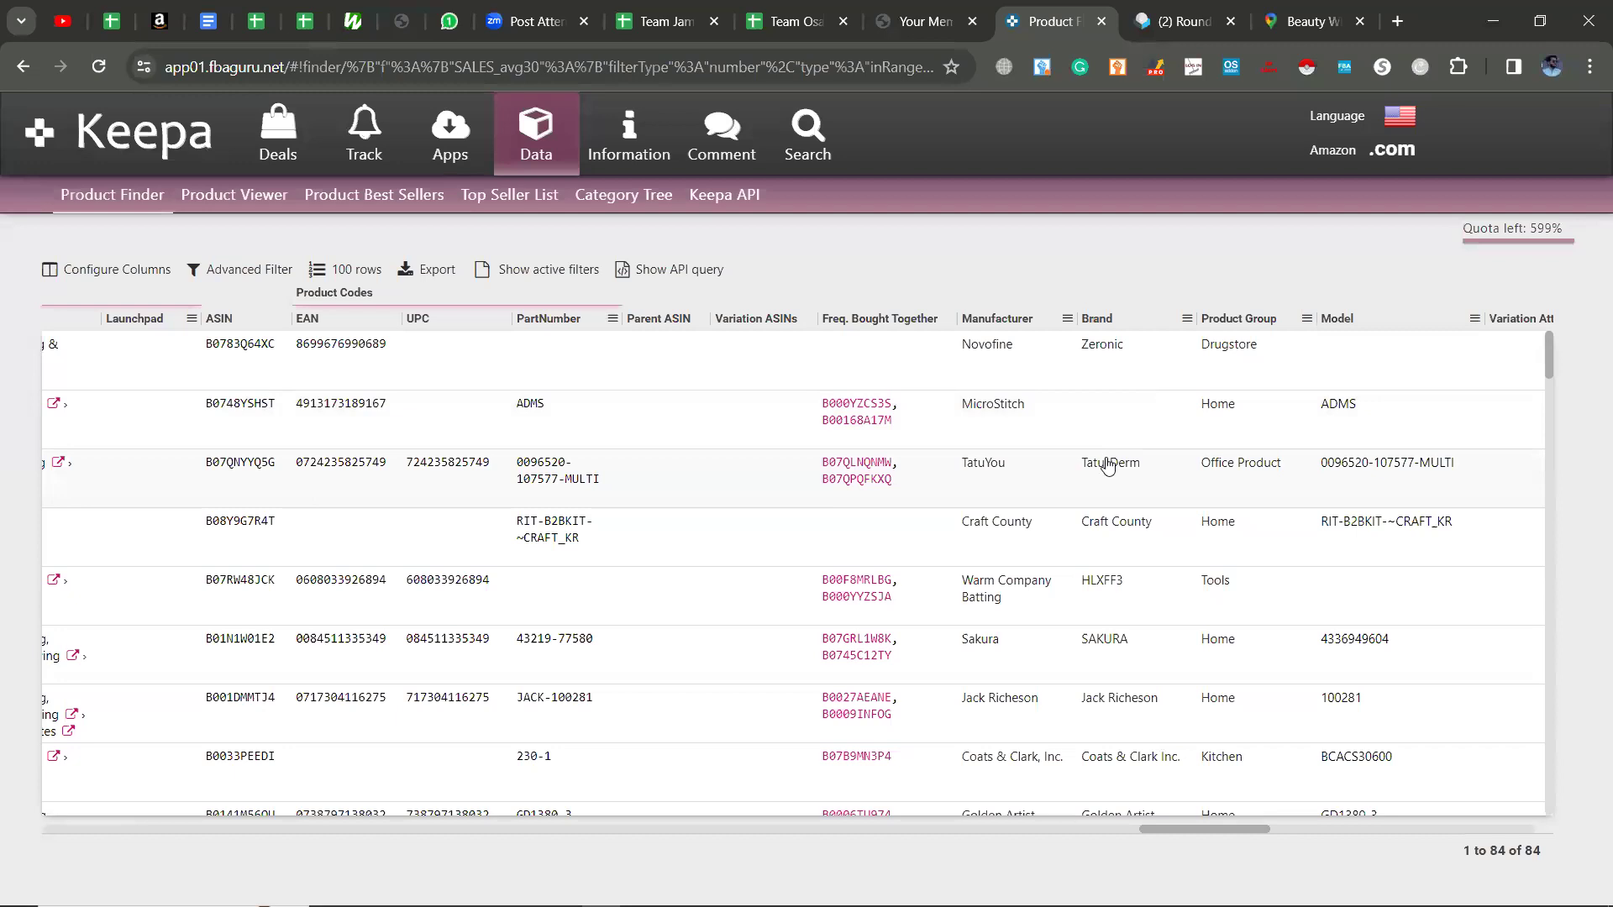
# Step: Copy the brand name Craft County from the Brand column of the results
pyautogui.scroll(-1, 1109, 470)
pyautogui.scroll(1, 1109, 475)
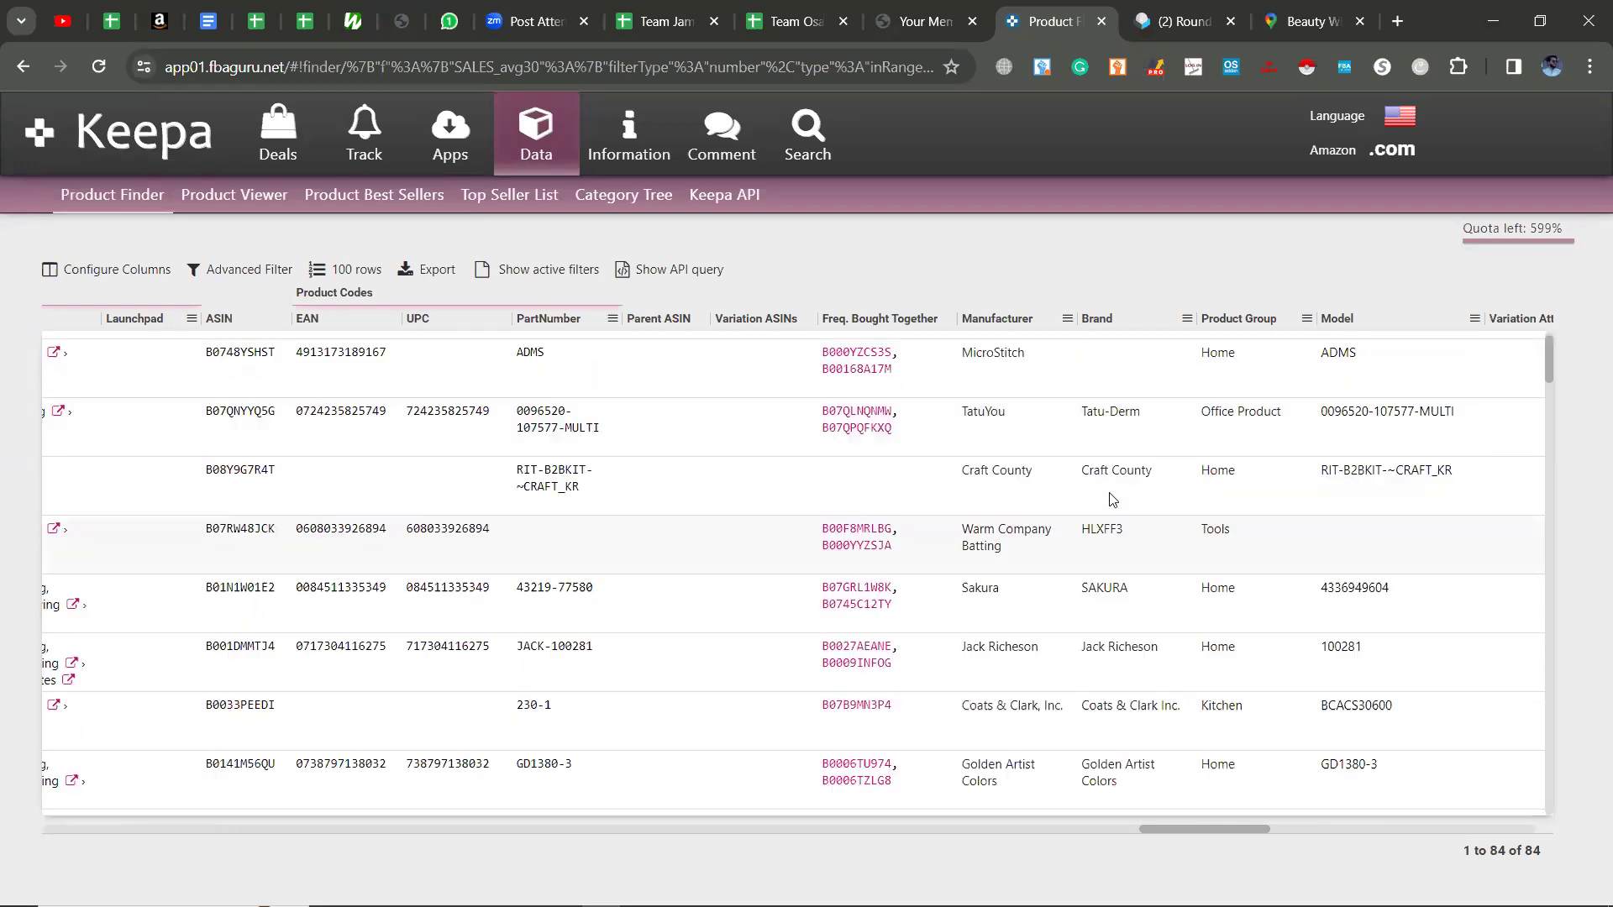
pyautogui.rightClick(1138, 536)
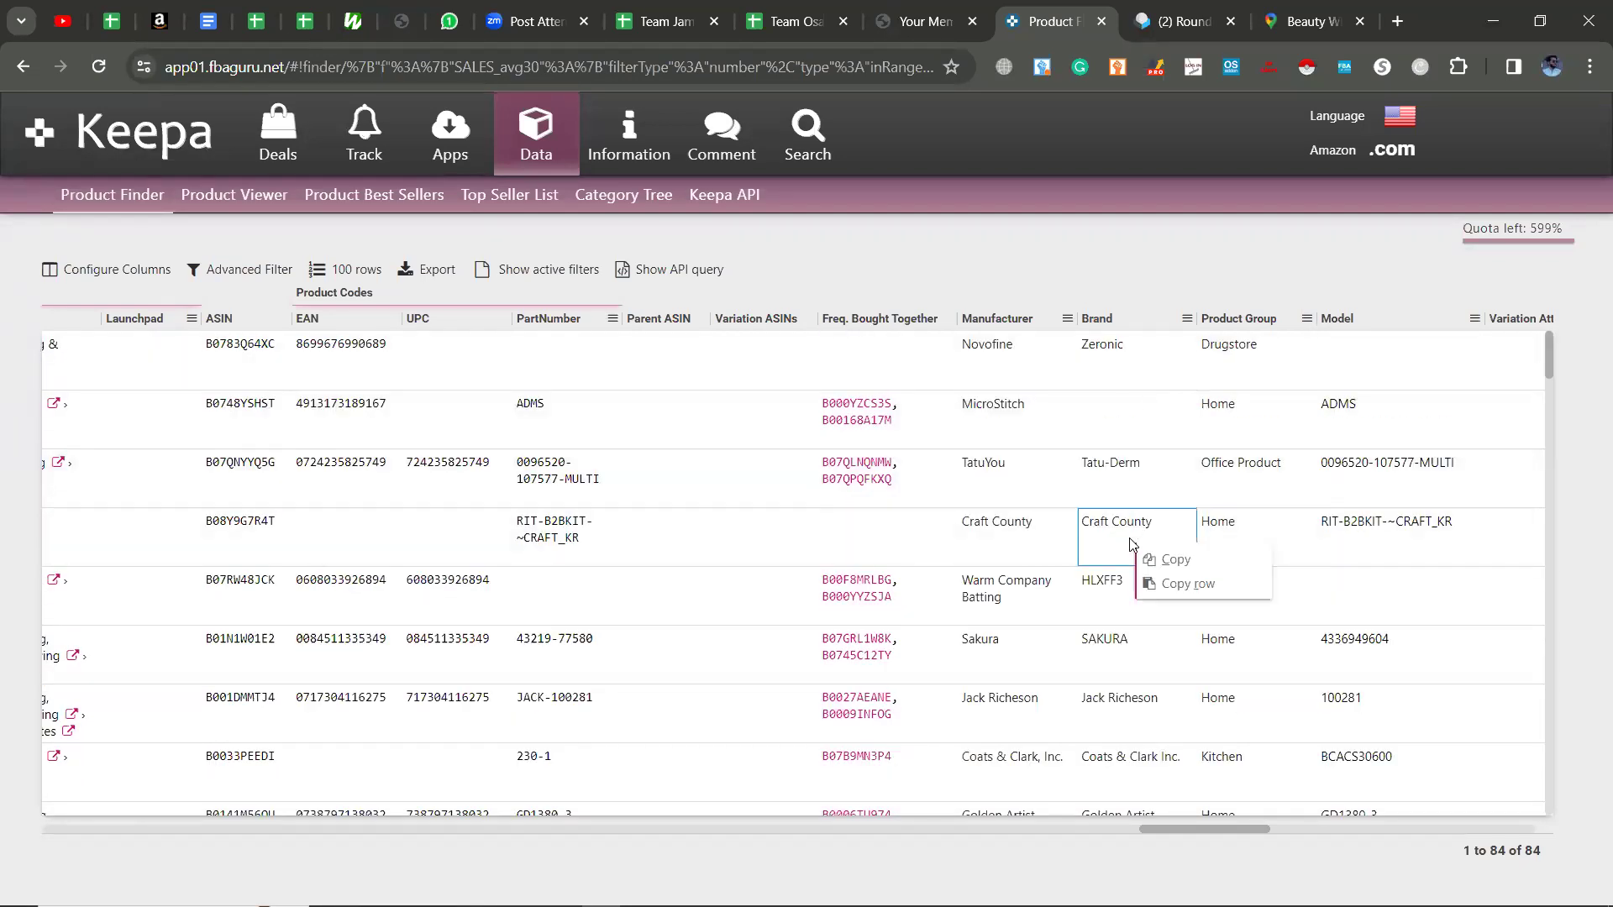
pyautogui.click(1182, 558)
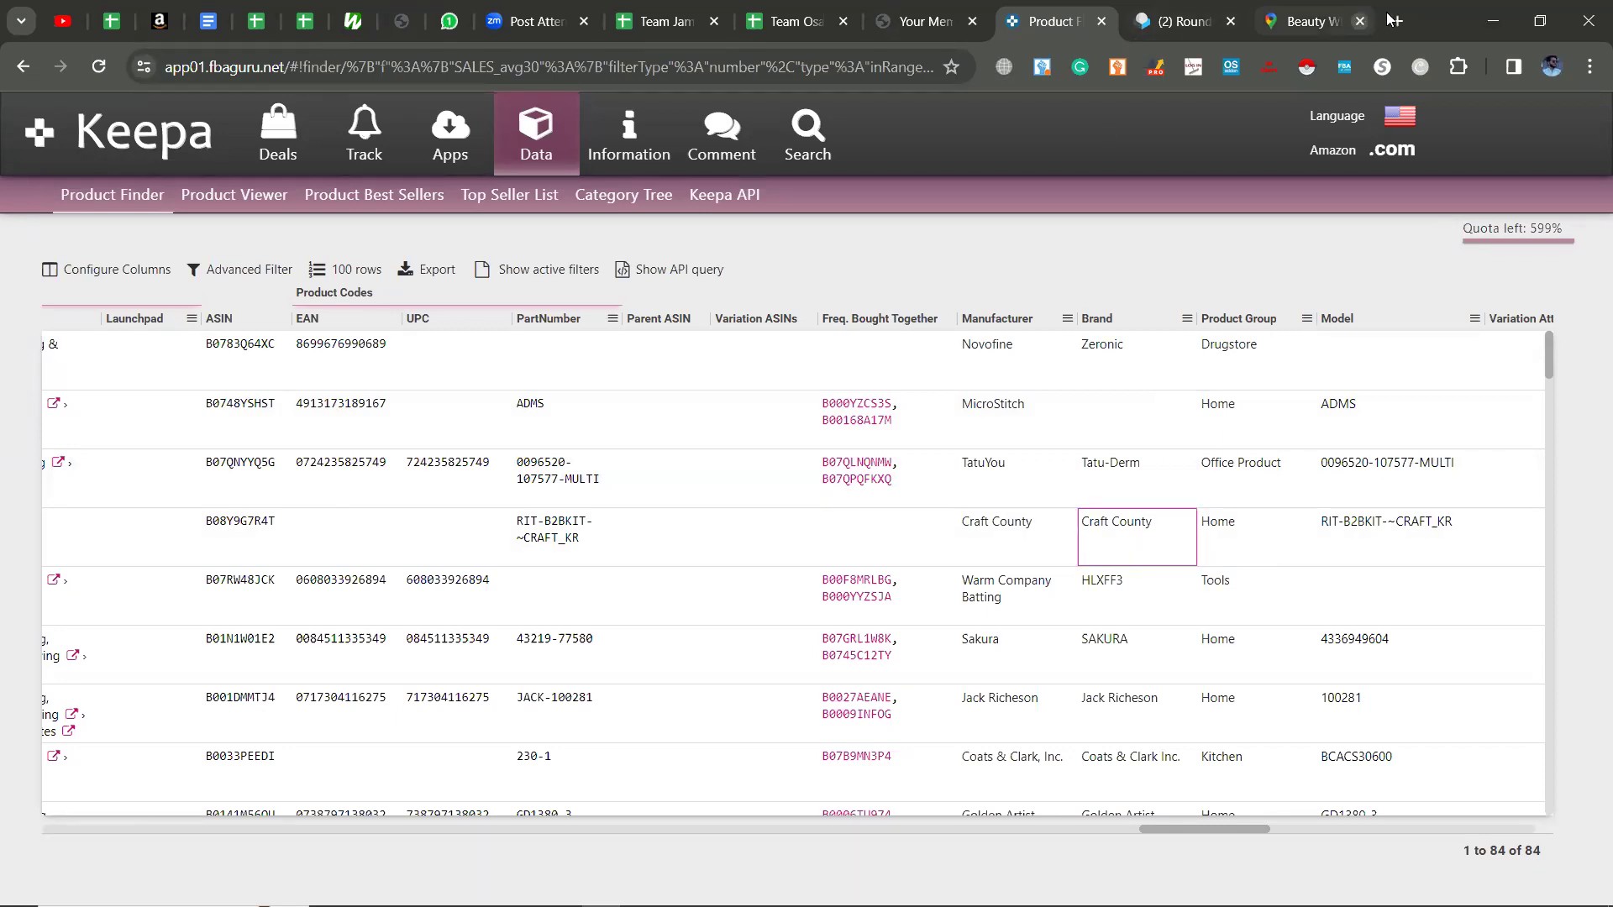
# Step: Launch a second Keepa Cloud session from the FBAGURU membership page and open its Product Finder
pyautogui.click(924, 21)
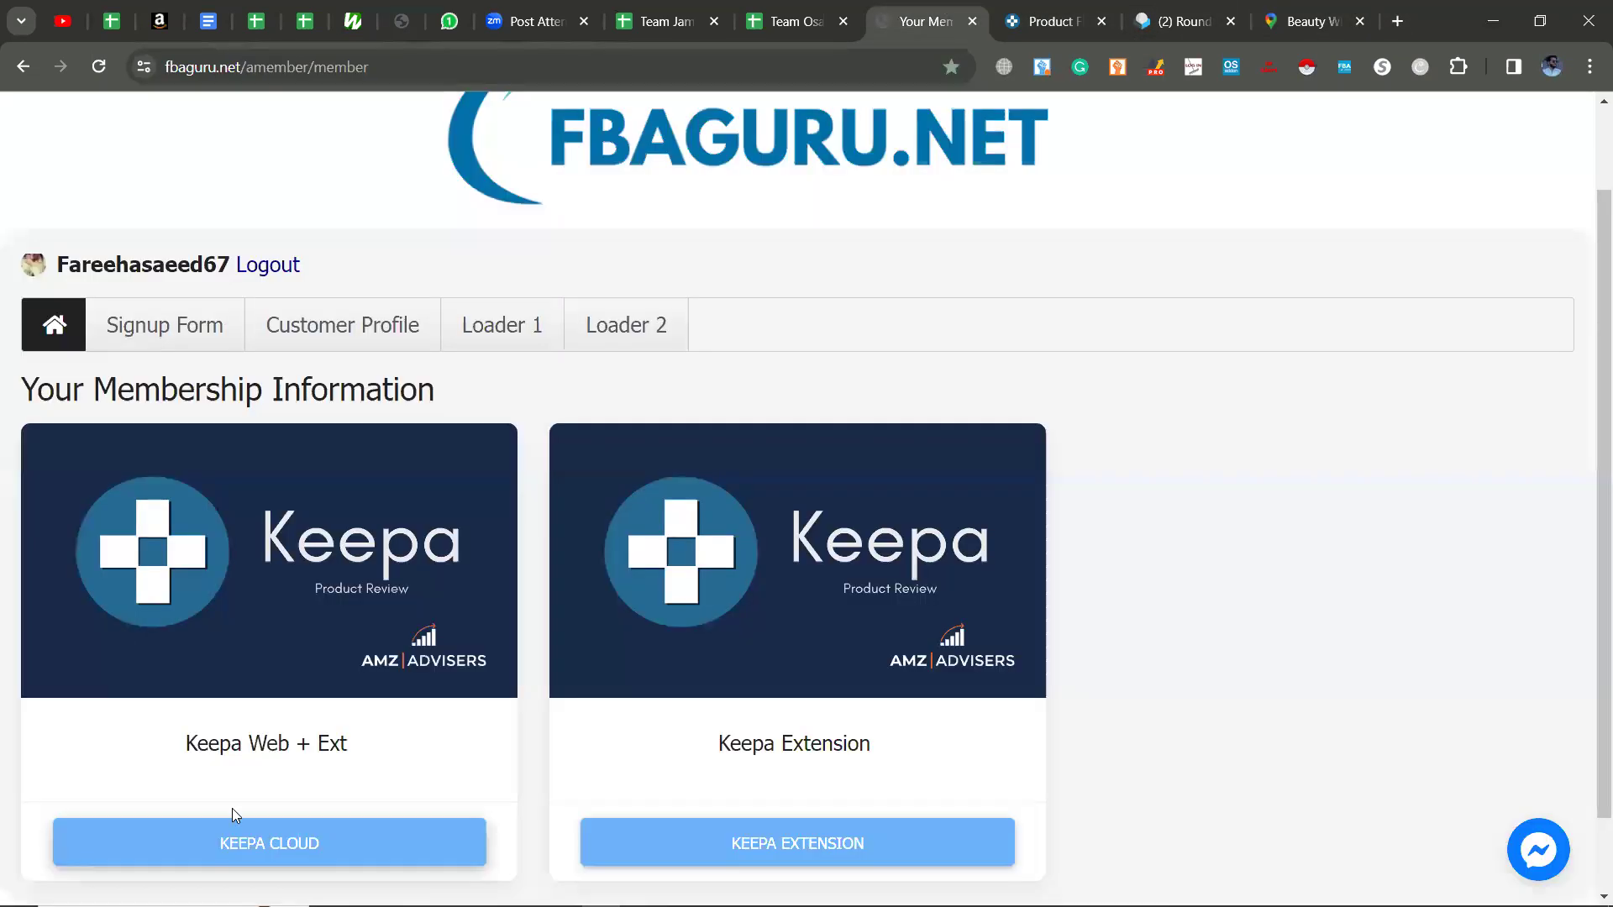
pyautogui.click(188, 856)
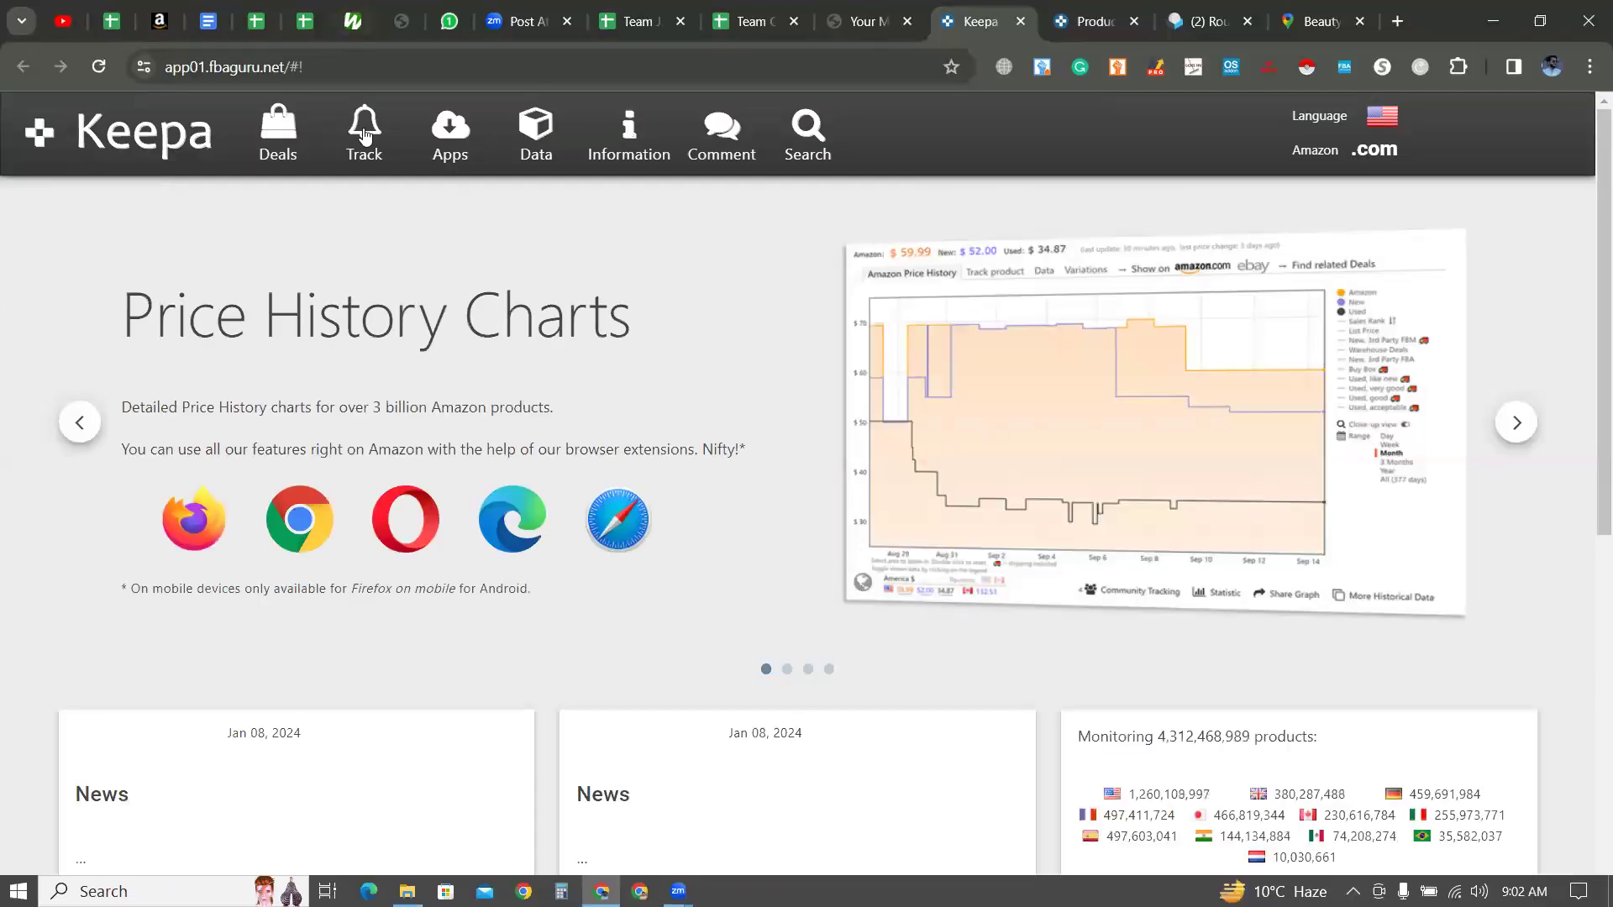
pyautogui.click(506, 159)
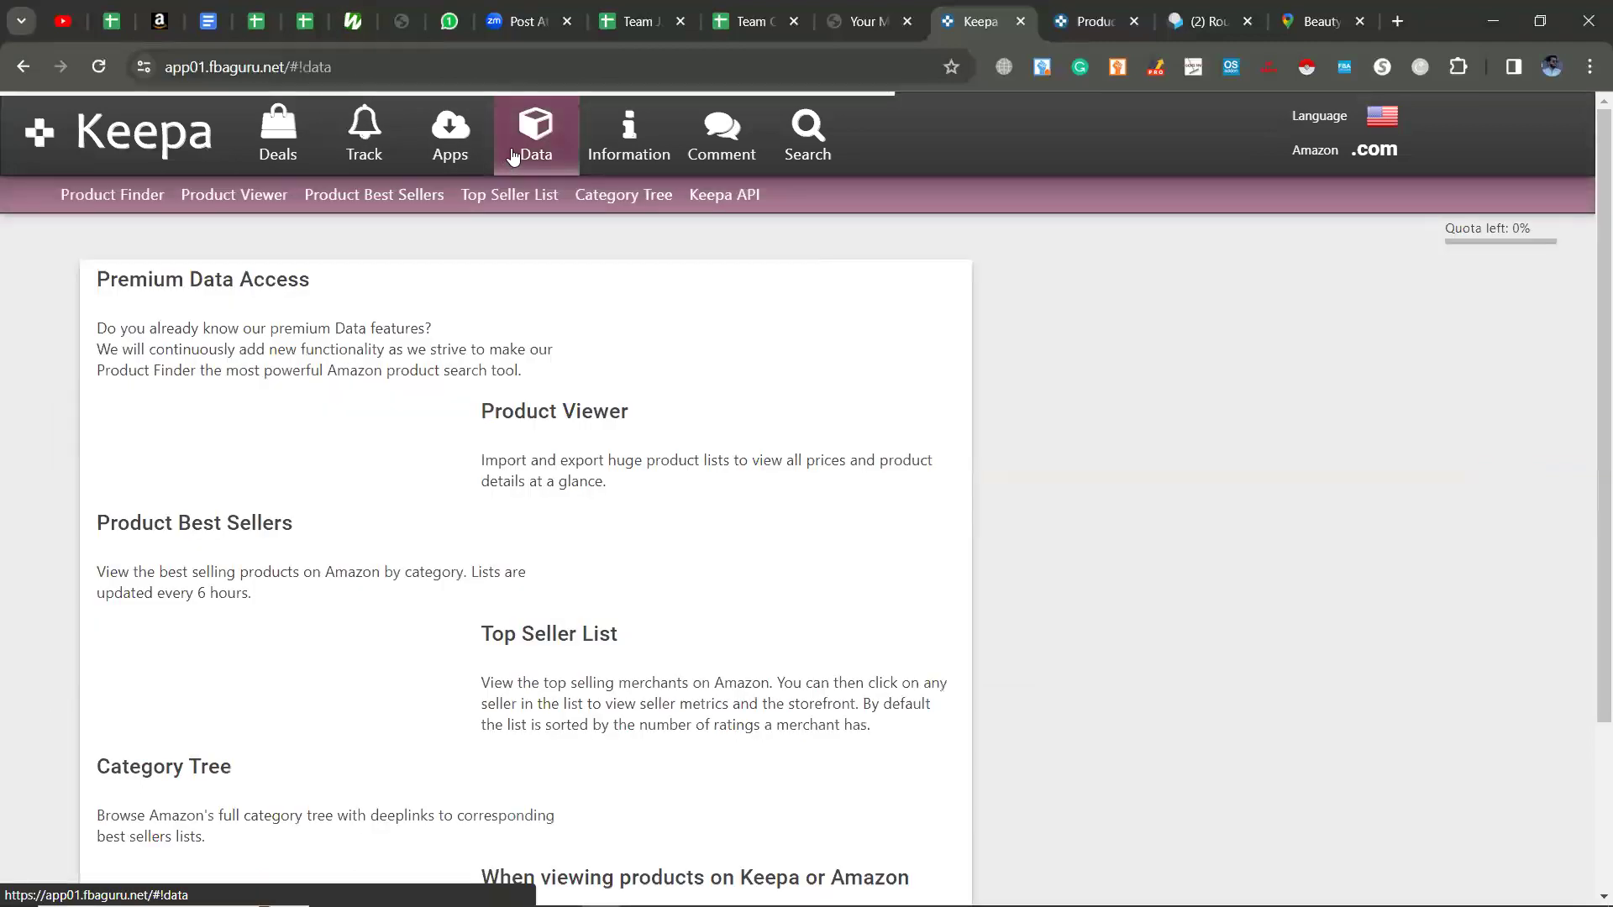
pyautogui.click(84, 196)
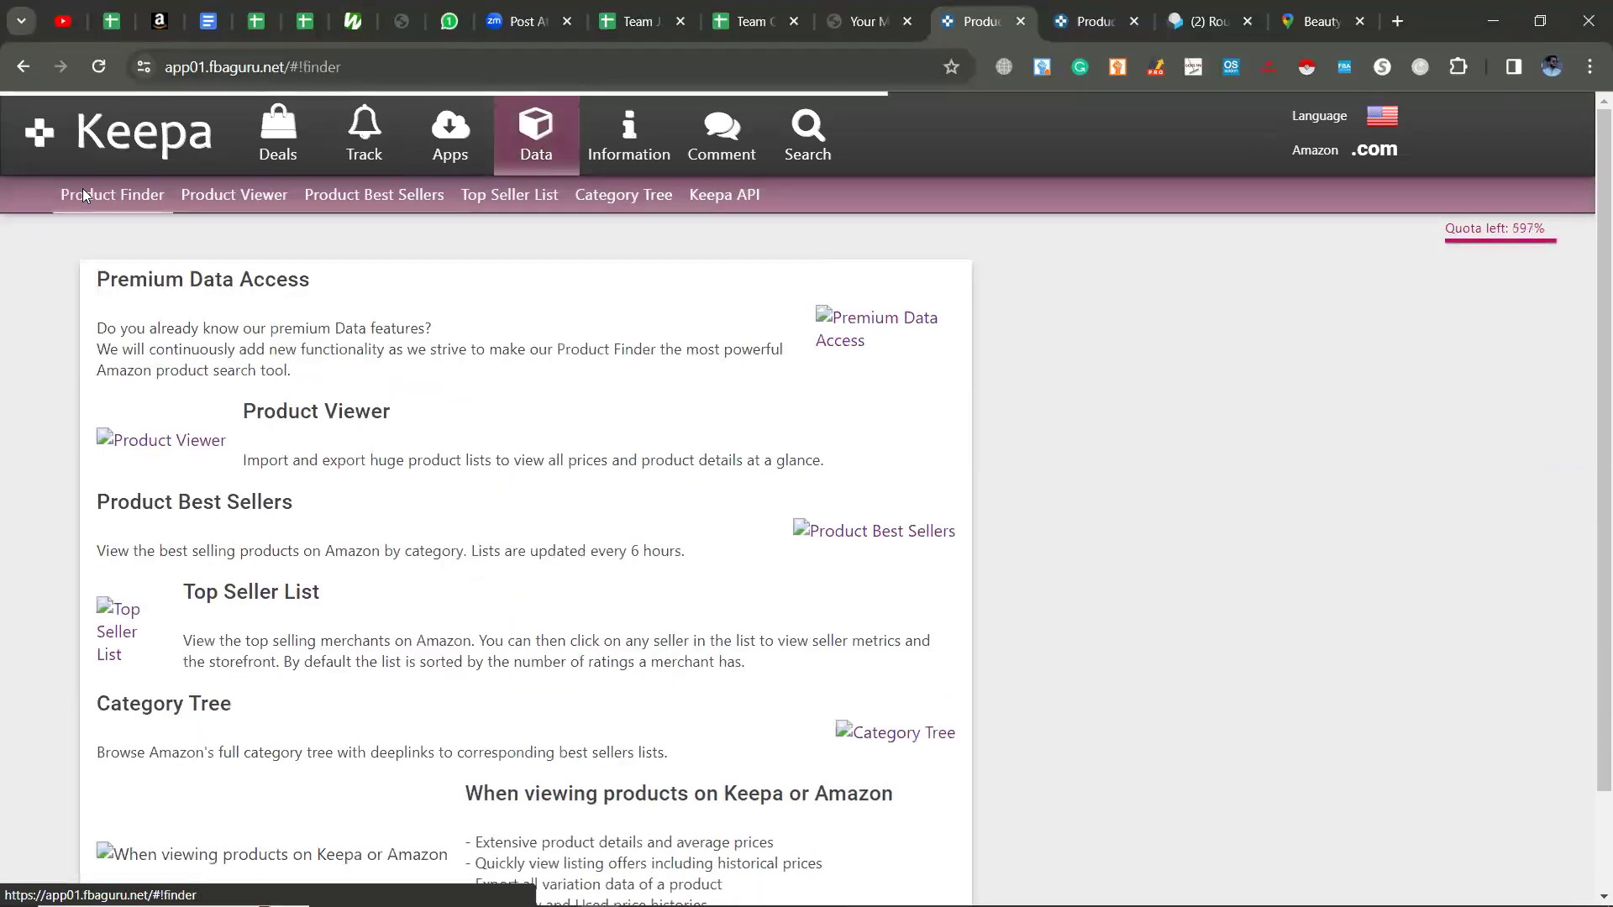
# Step: Set the Brand filter to "craft county" in the new Product Finder
pyautogui.scroll(-20, 220, 363)
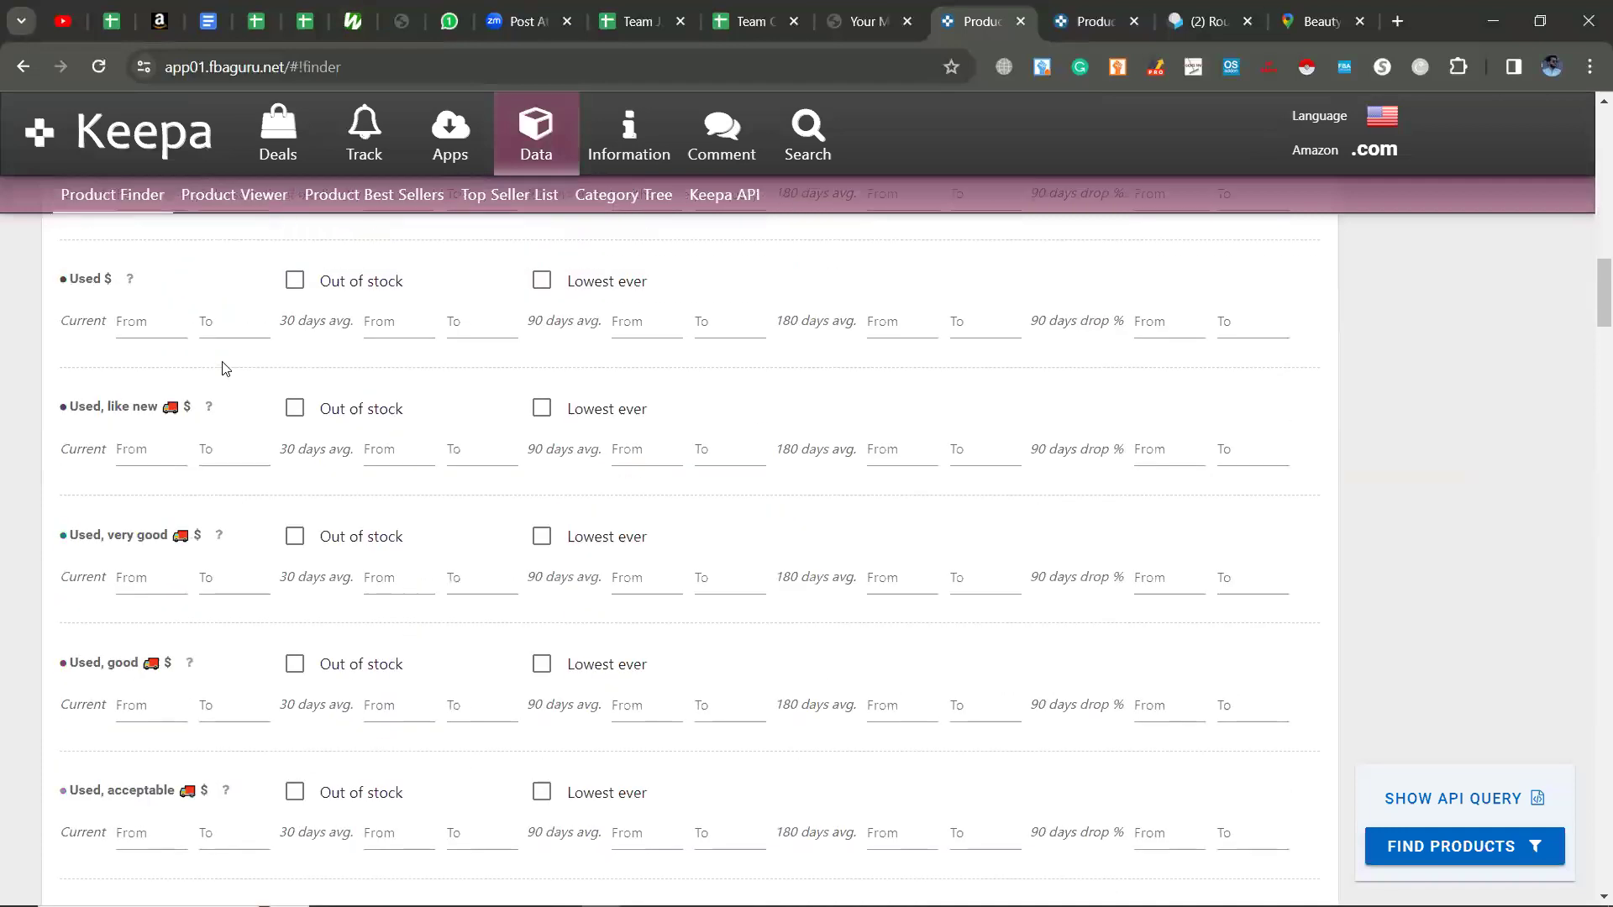
pyautogui.scroll(-5, 225, 373)
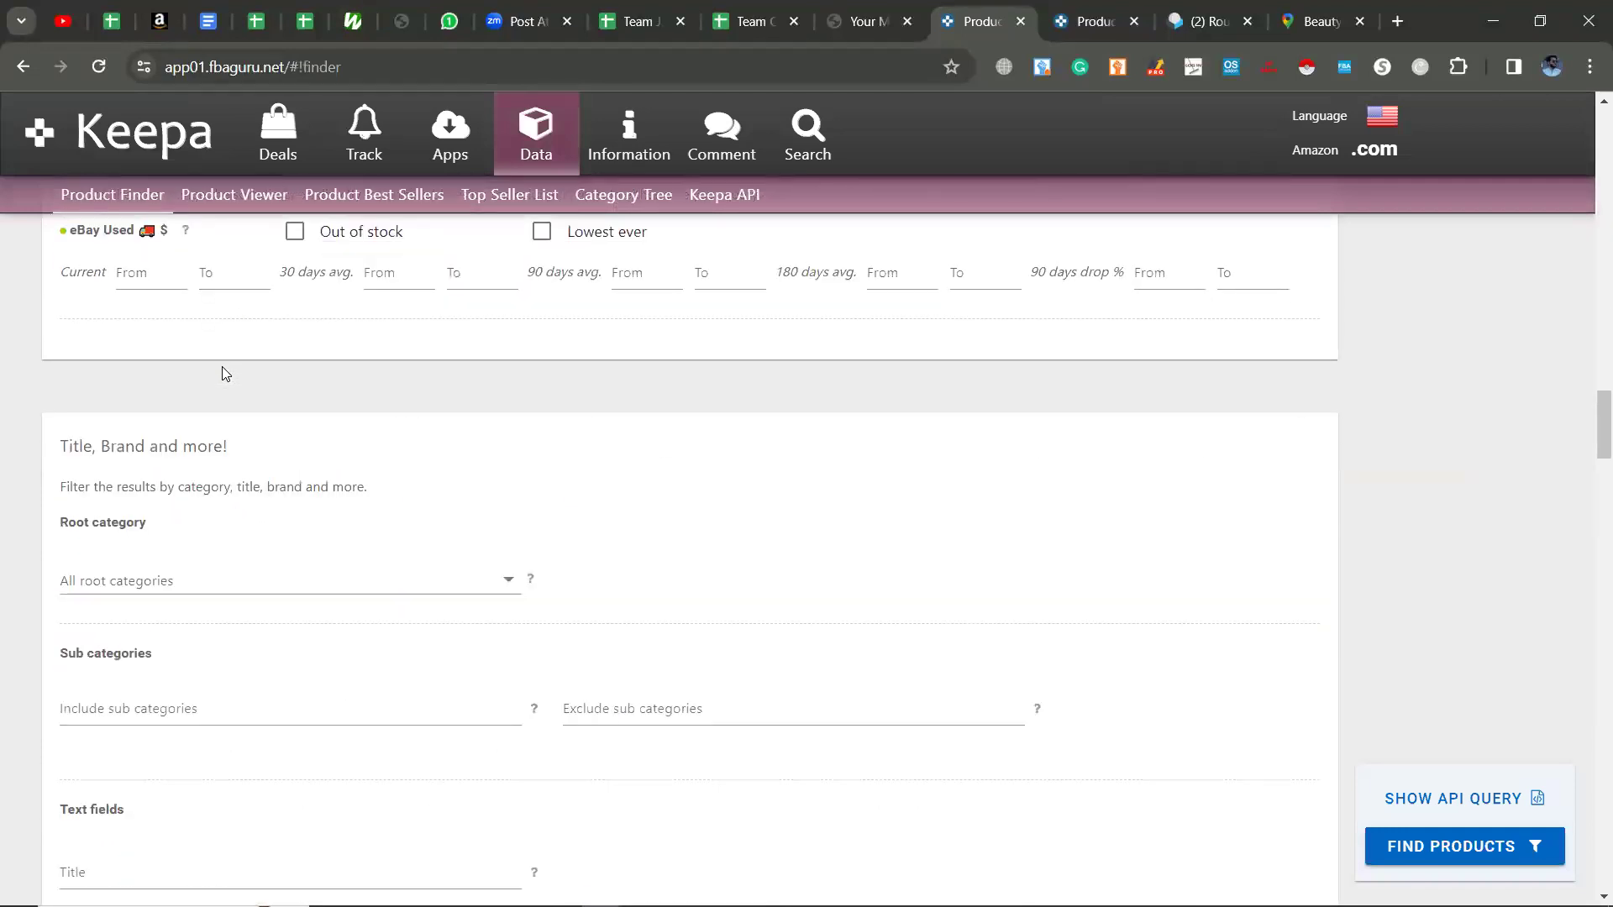
pyautogui.scroll(-6, 225, 373)
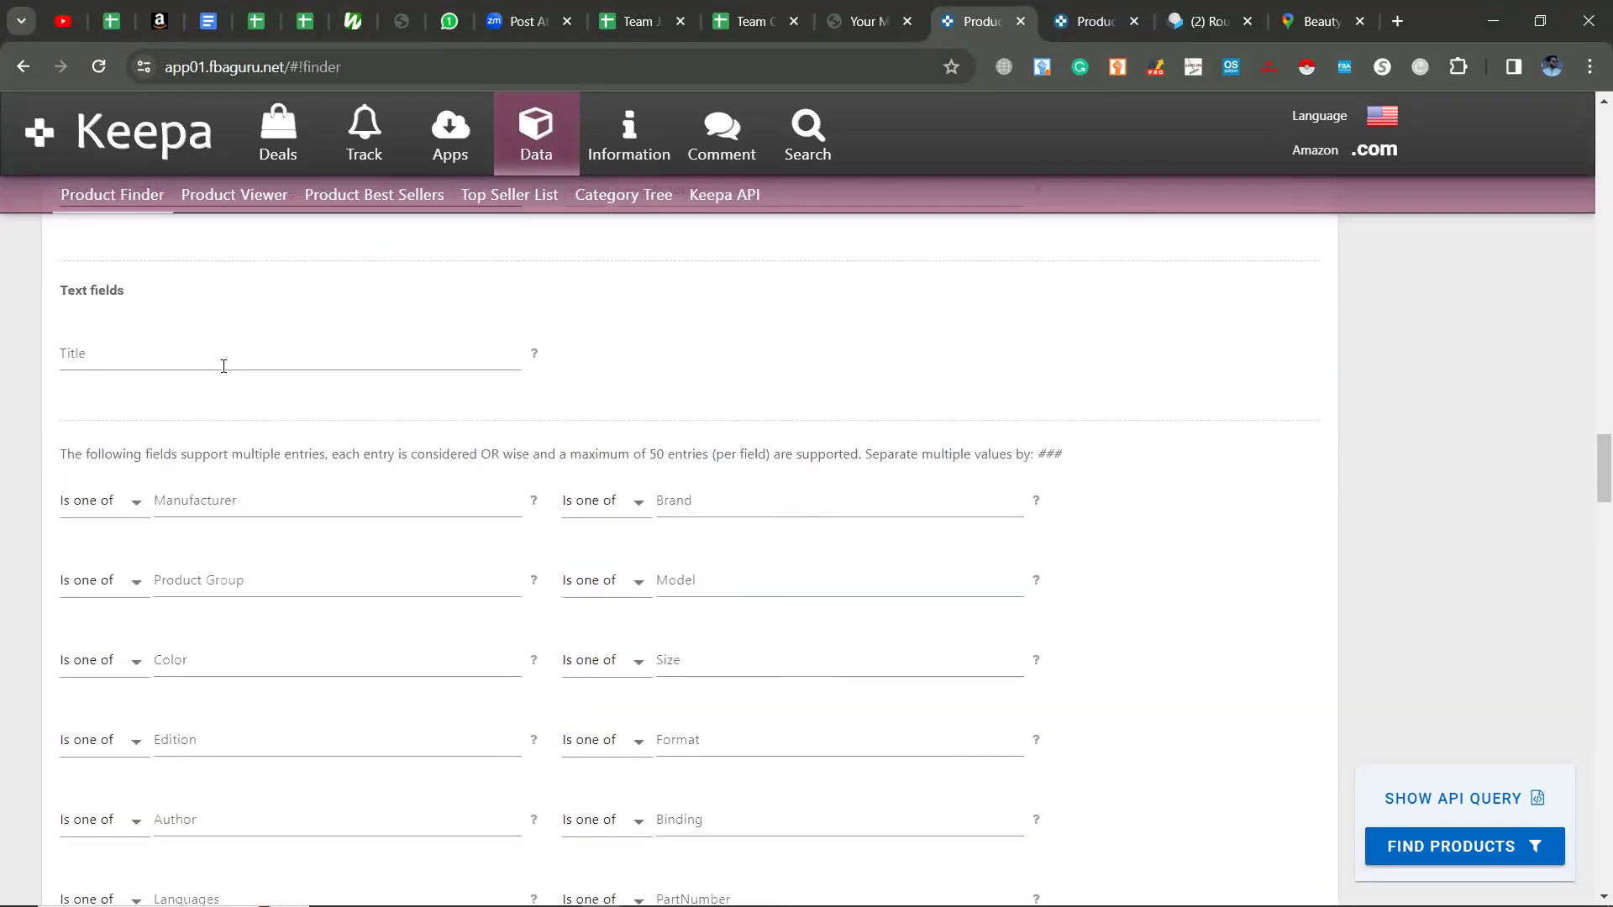
pyautogui.scroll(-1, 224, 365)
pyautogui.click(691, 389)
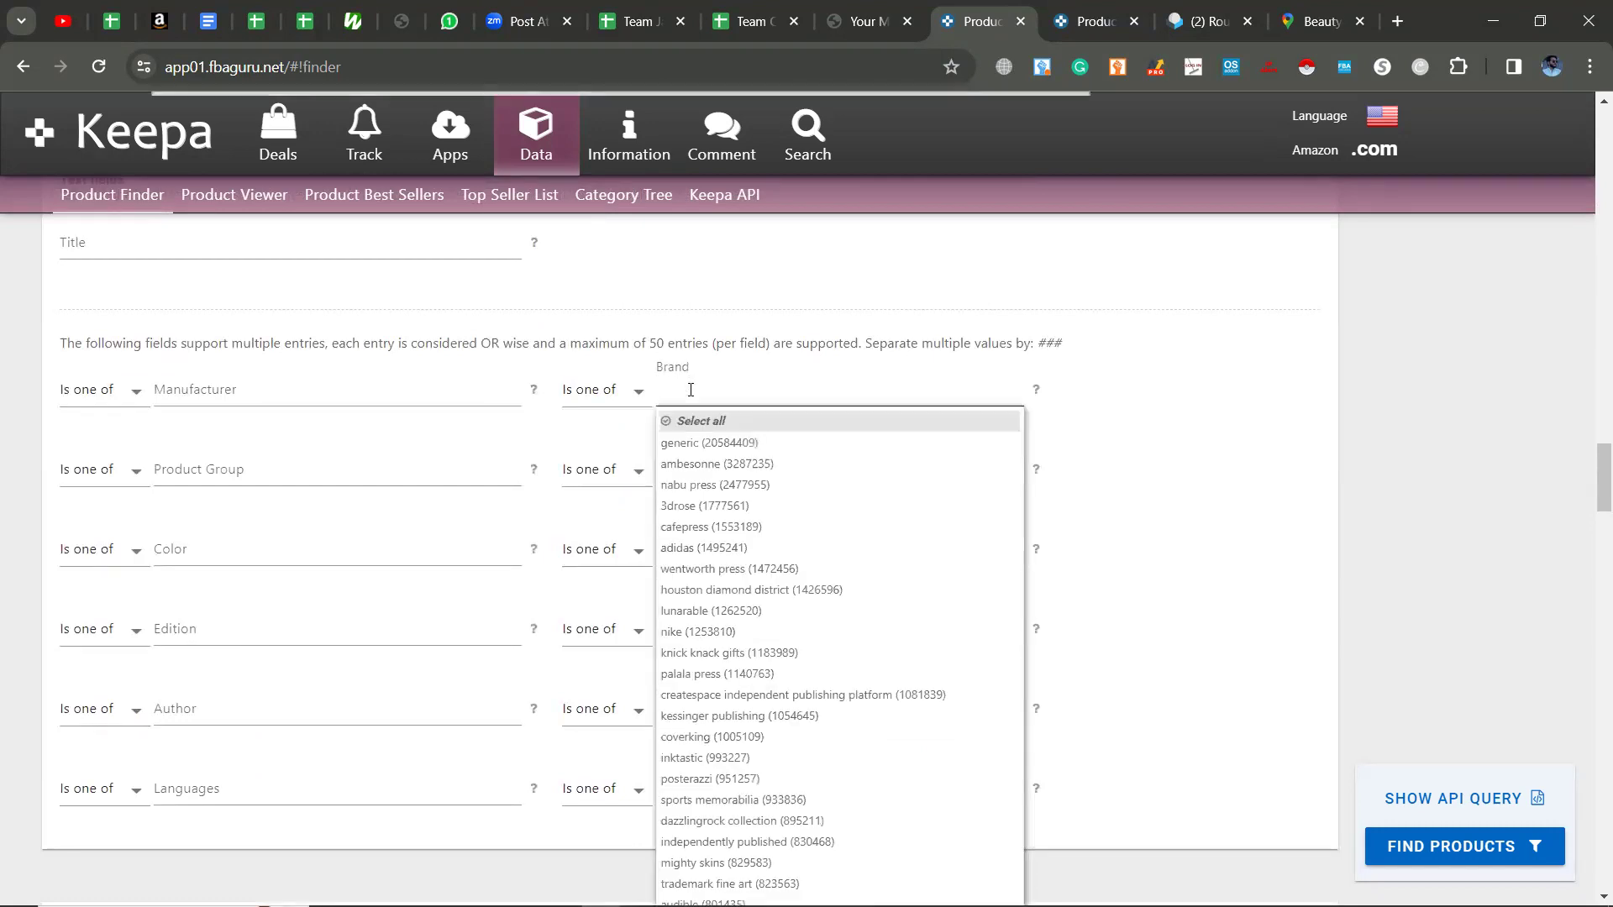
pyautogui.write('Craft County')
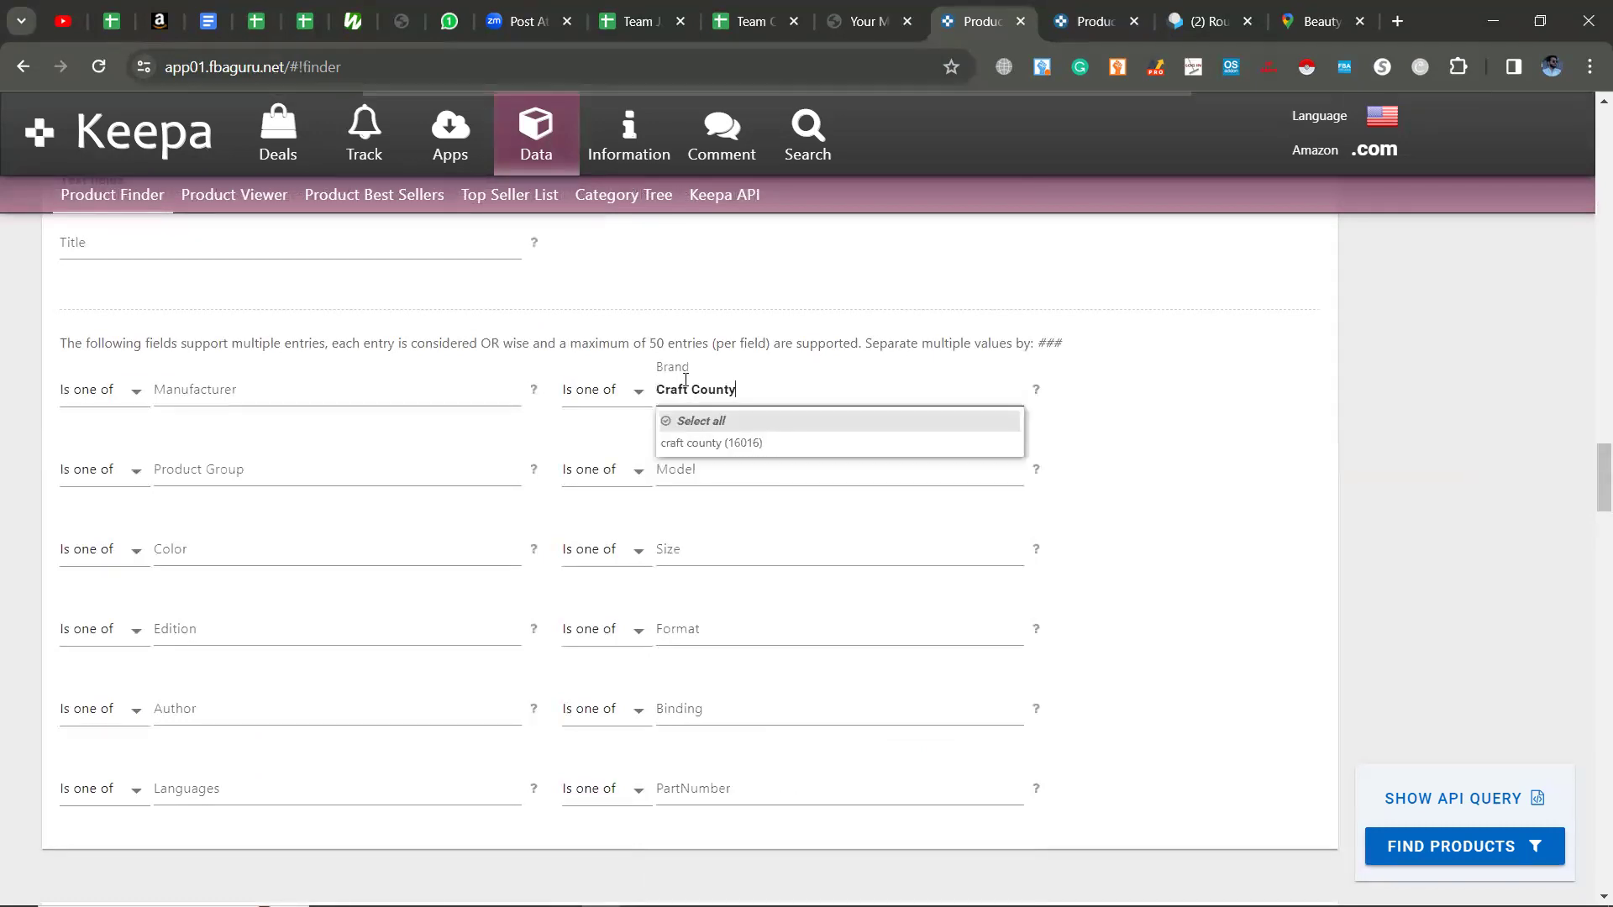
pyautogui.click(701, 442)
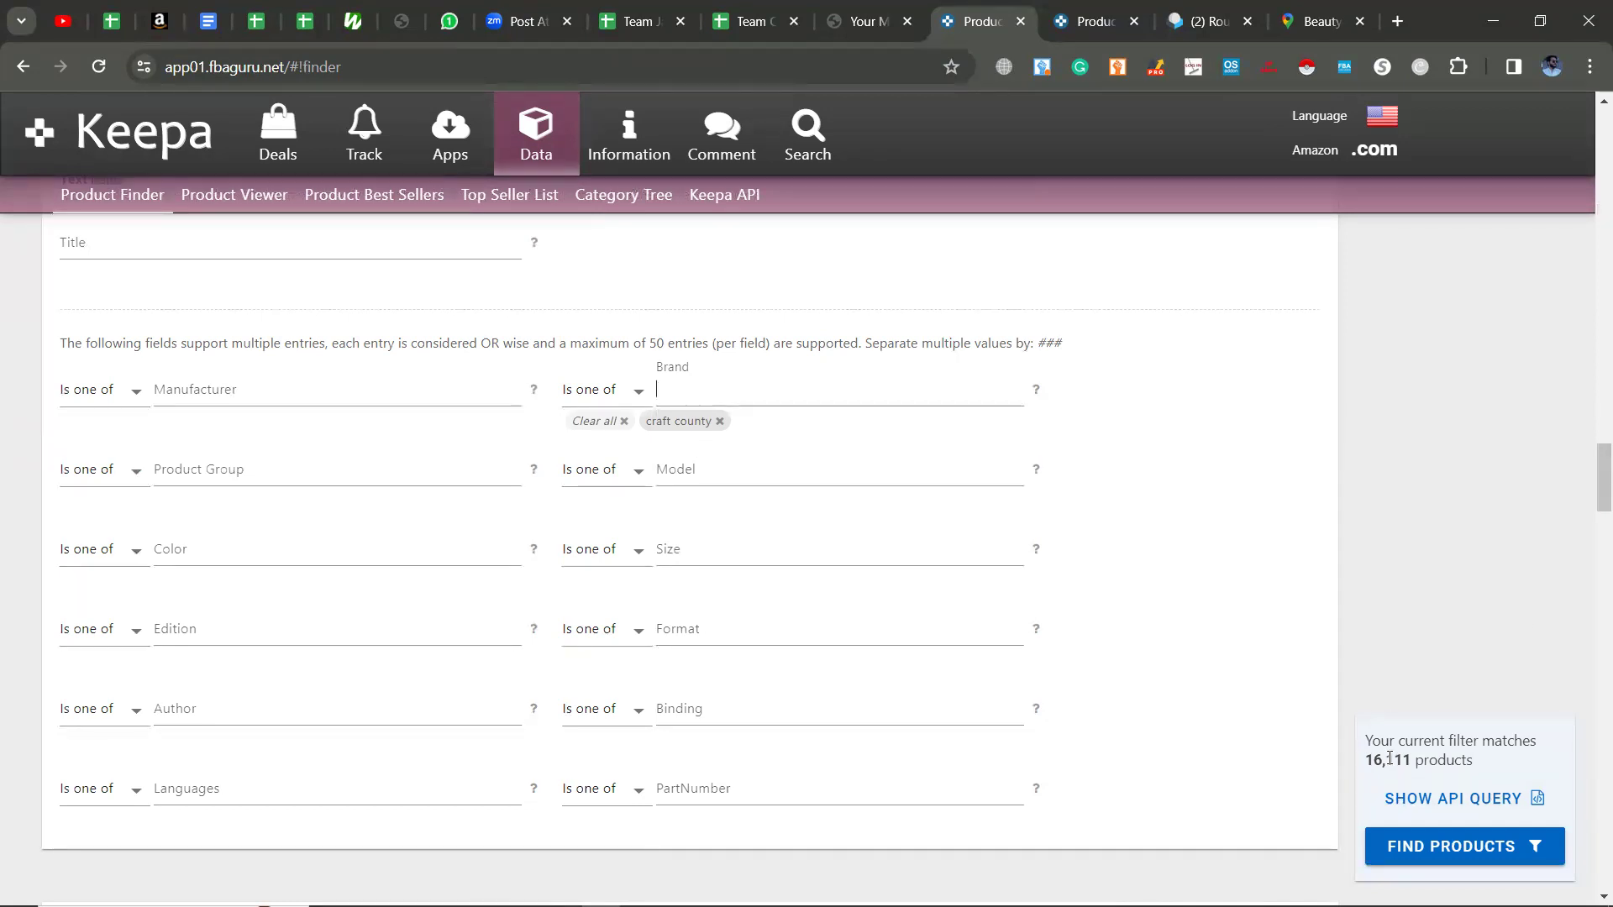
# Step: Review the Sales Rank & Price Types filters of the craft county search and glance at the earlier results table
pyautogui.scroll(1, 450, 541)
pyautogui.scroll(15, 450, 541)
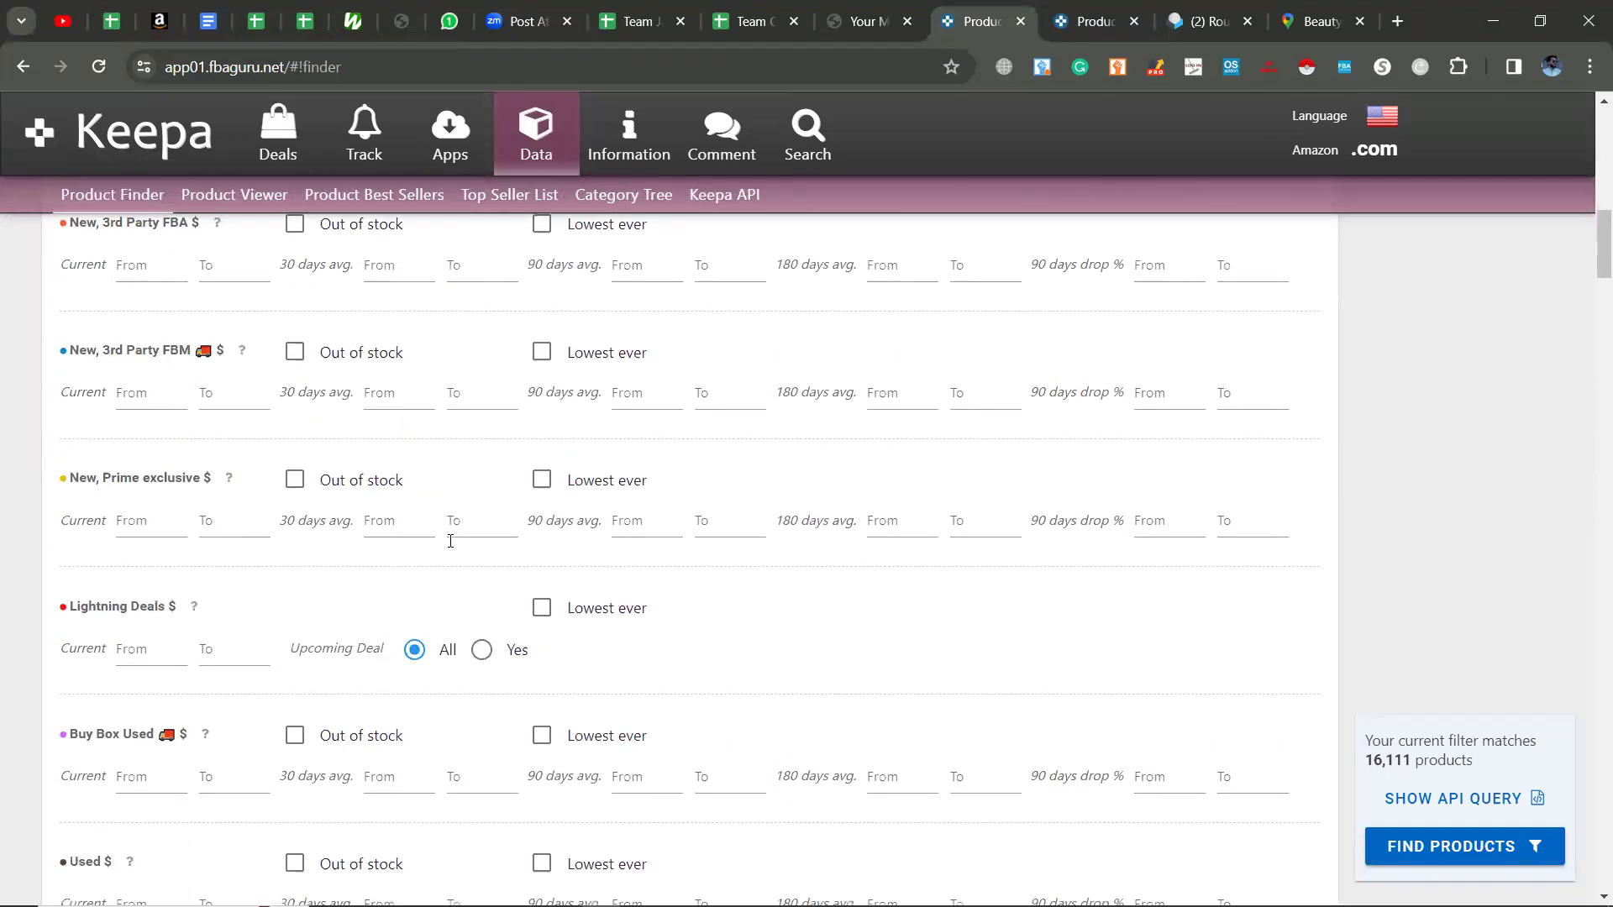
pyautogui.scroll(7, 450, 541)
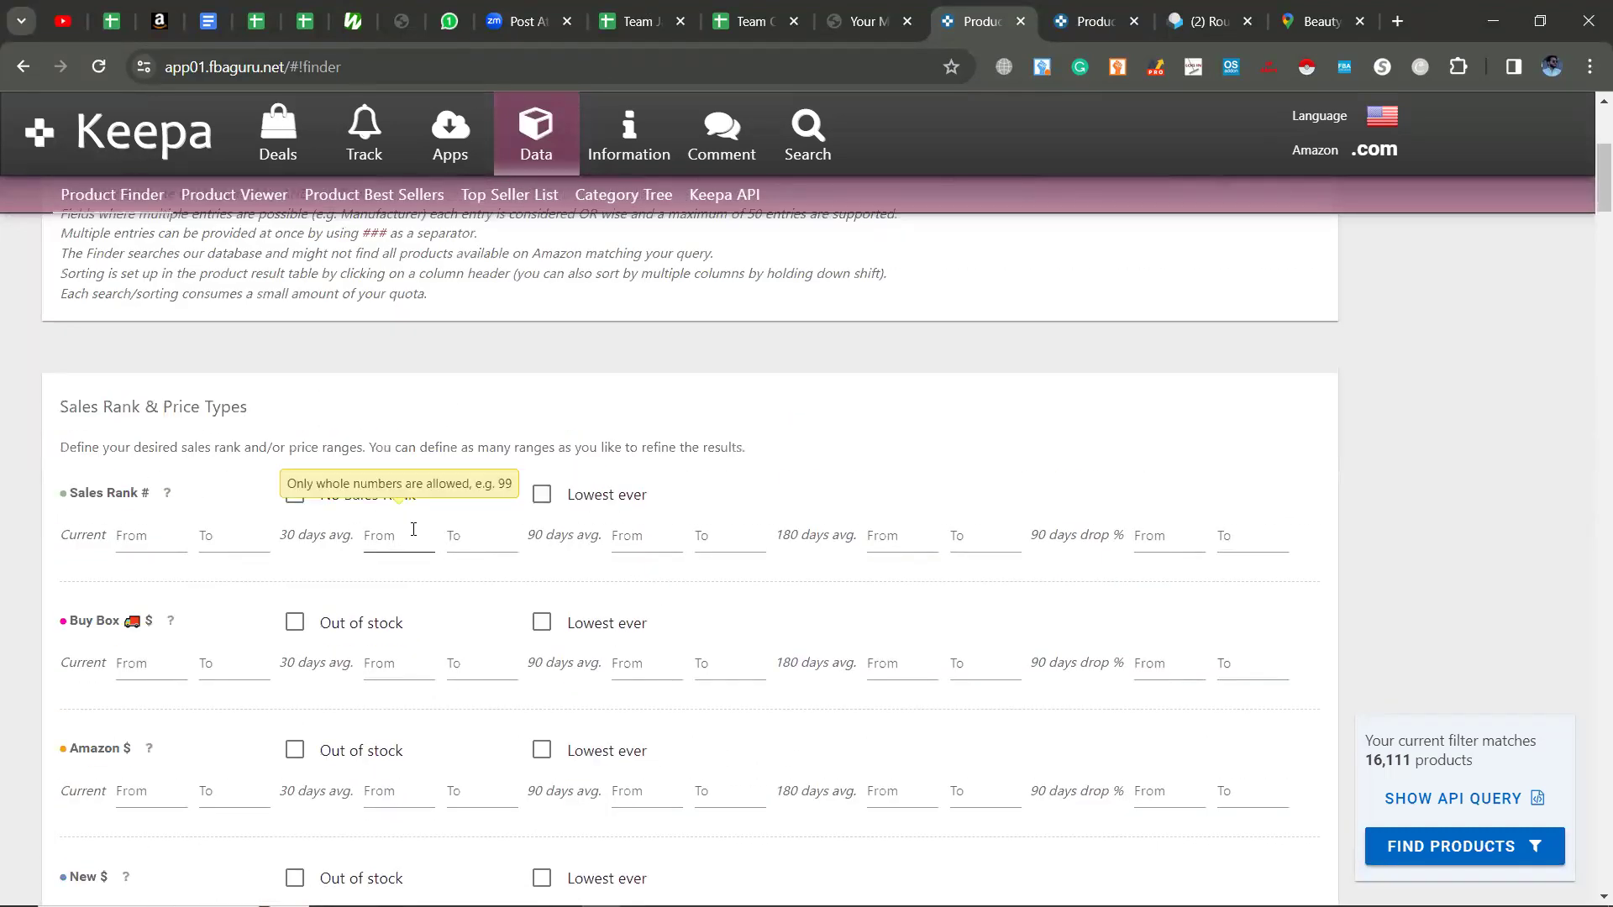
pyautogui.click(411, 538)
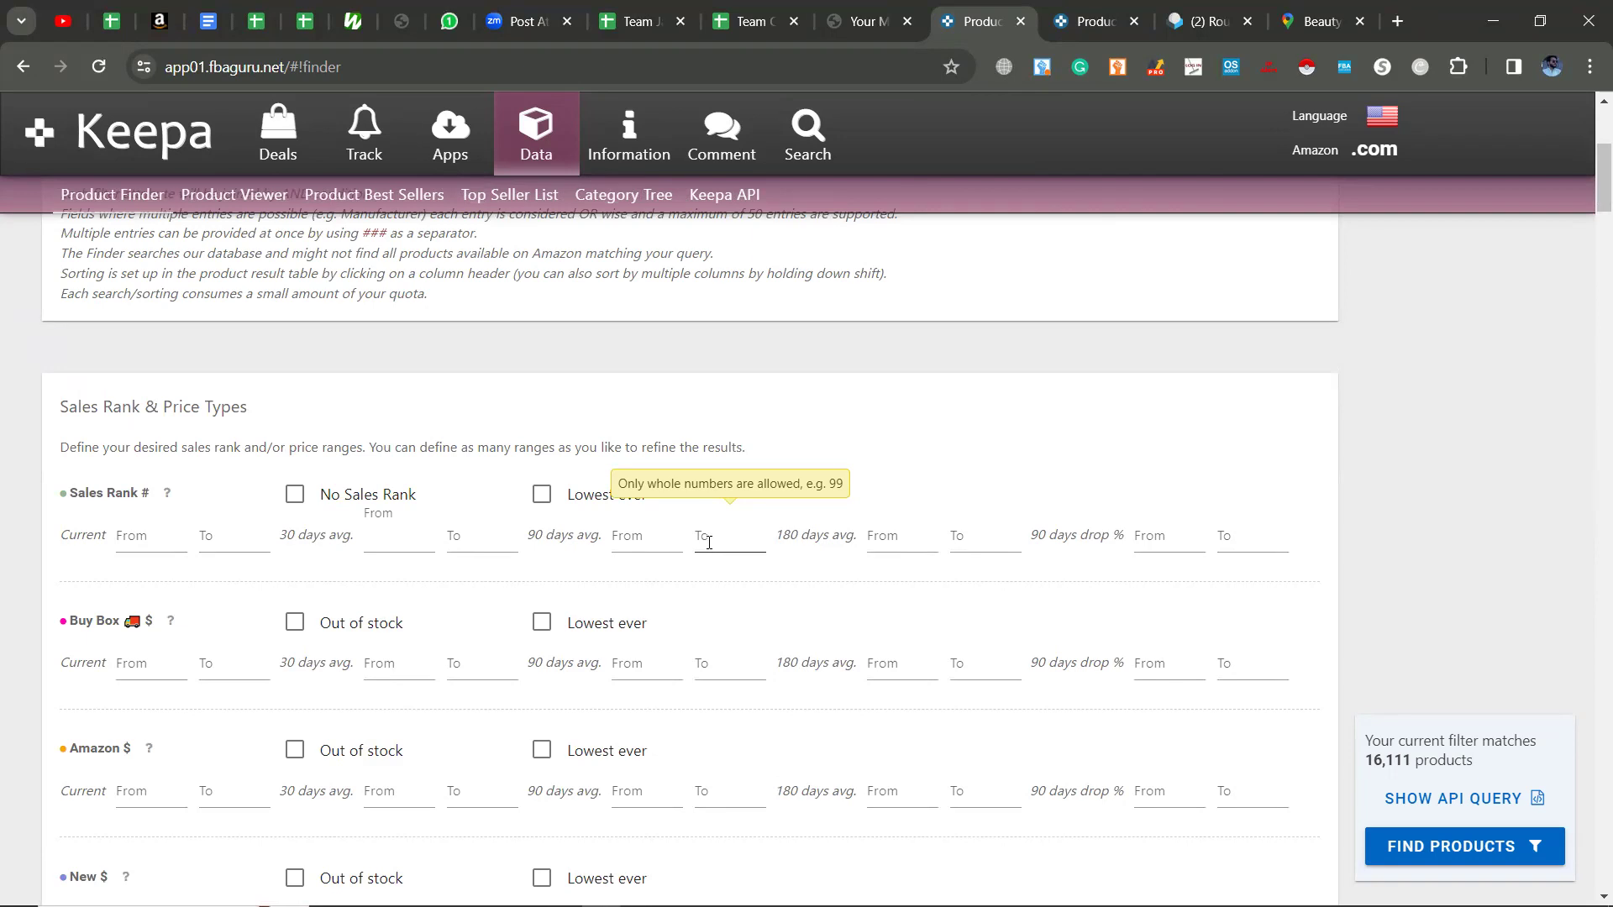
pyautogui.scroll(5, 710, 545)
pyautogui.scroll(-4, 706, 545)
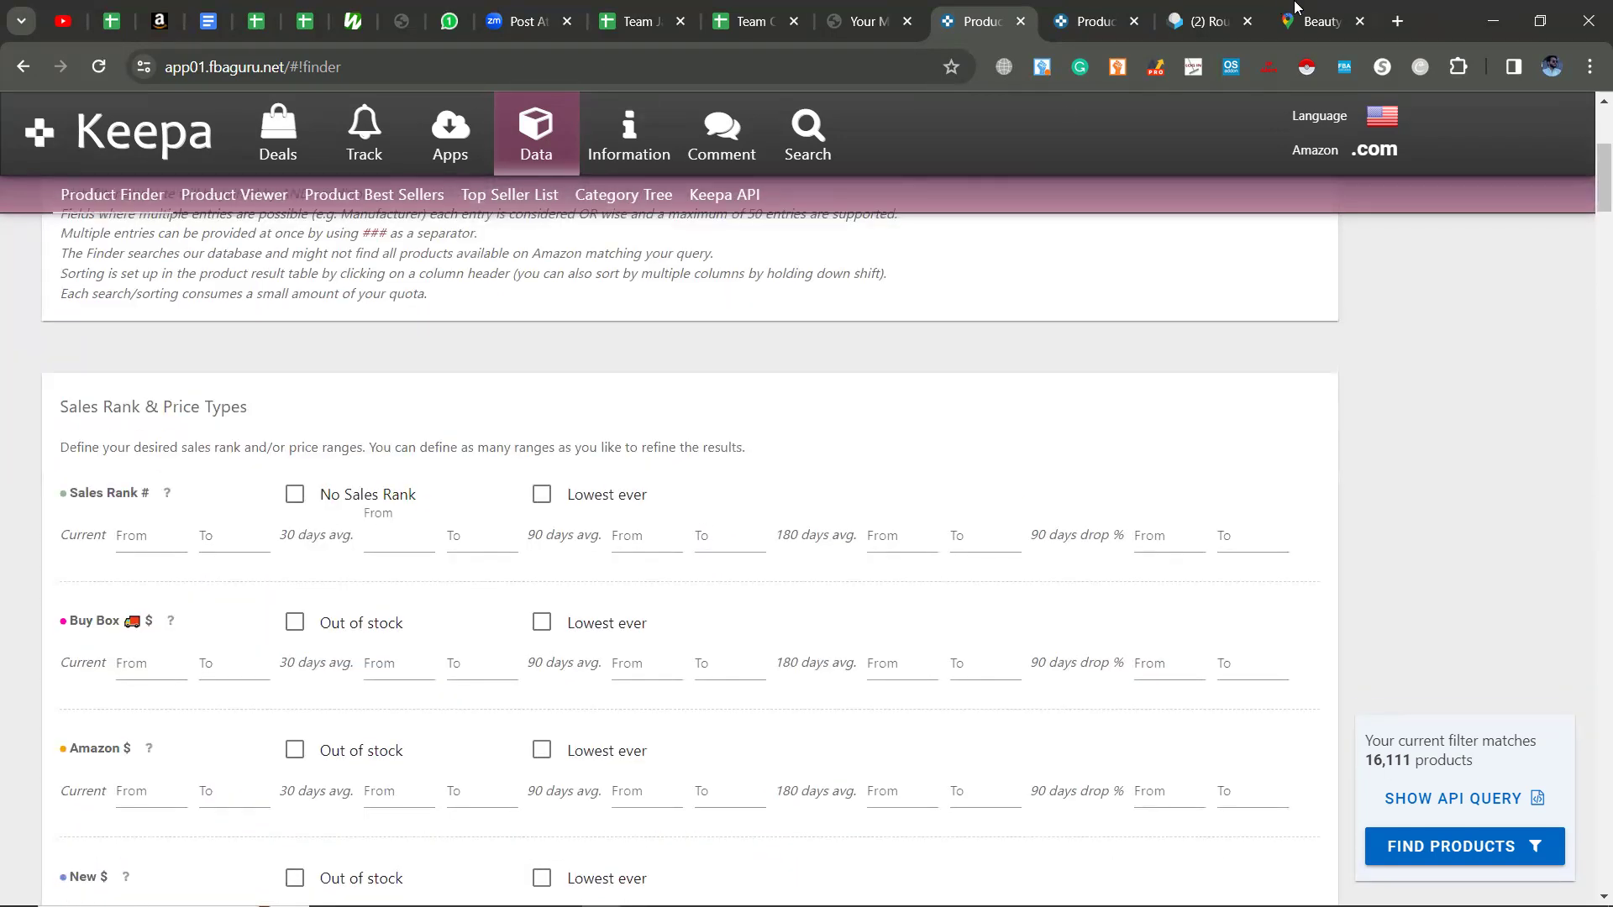
pyautogui.click(1102, 12)
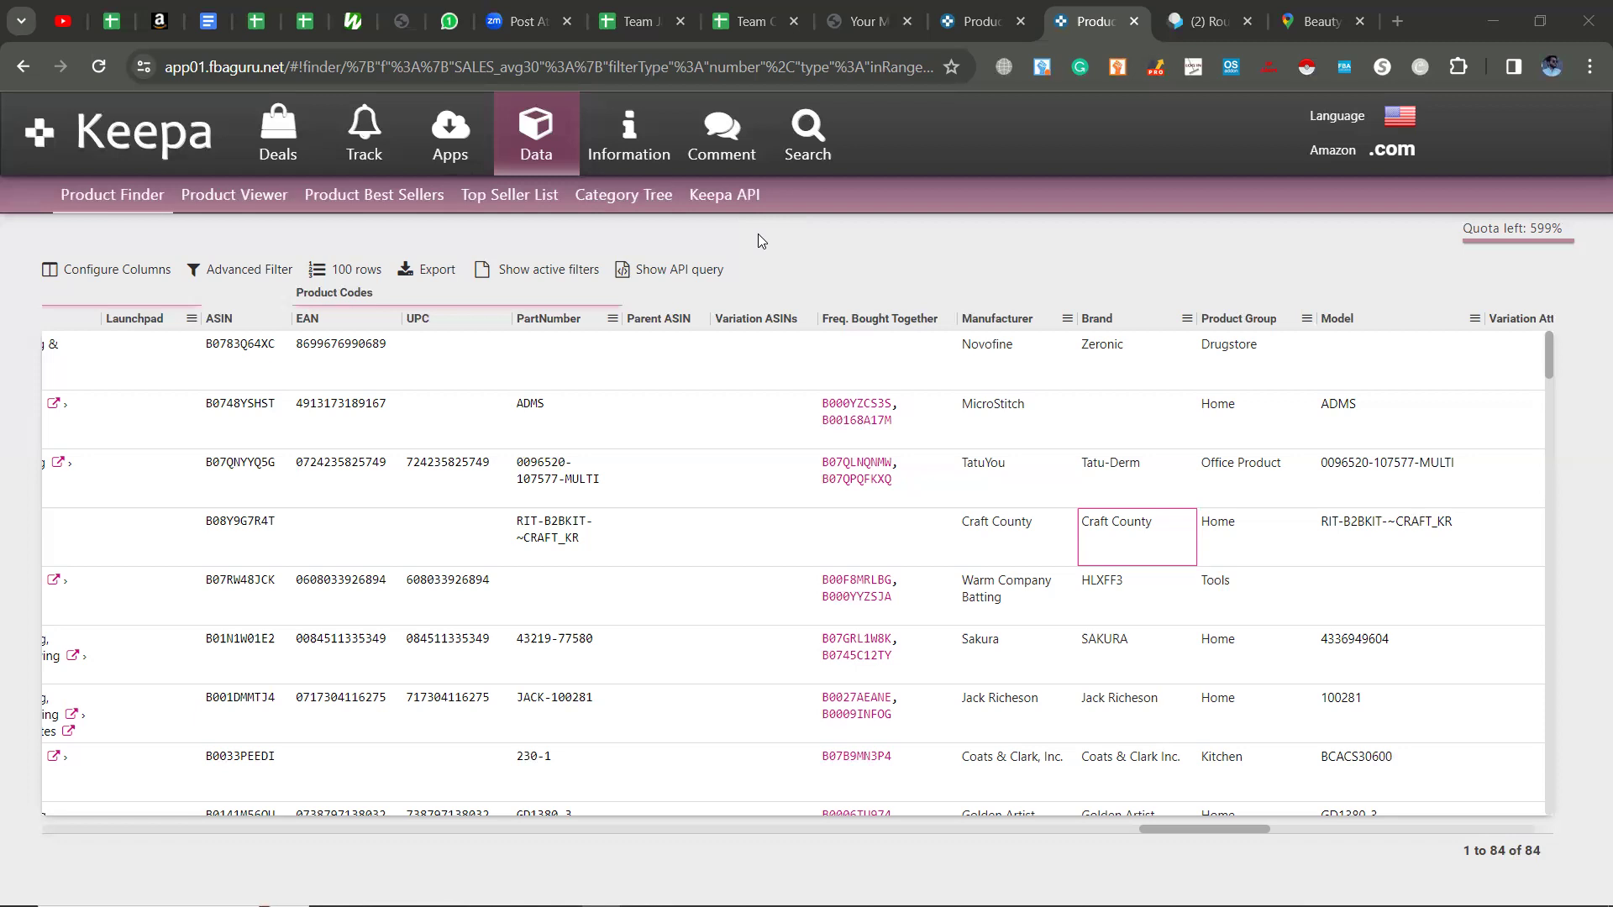
pyautogui.click(974, 21)
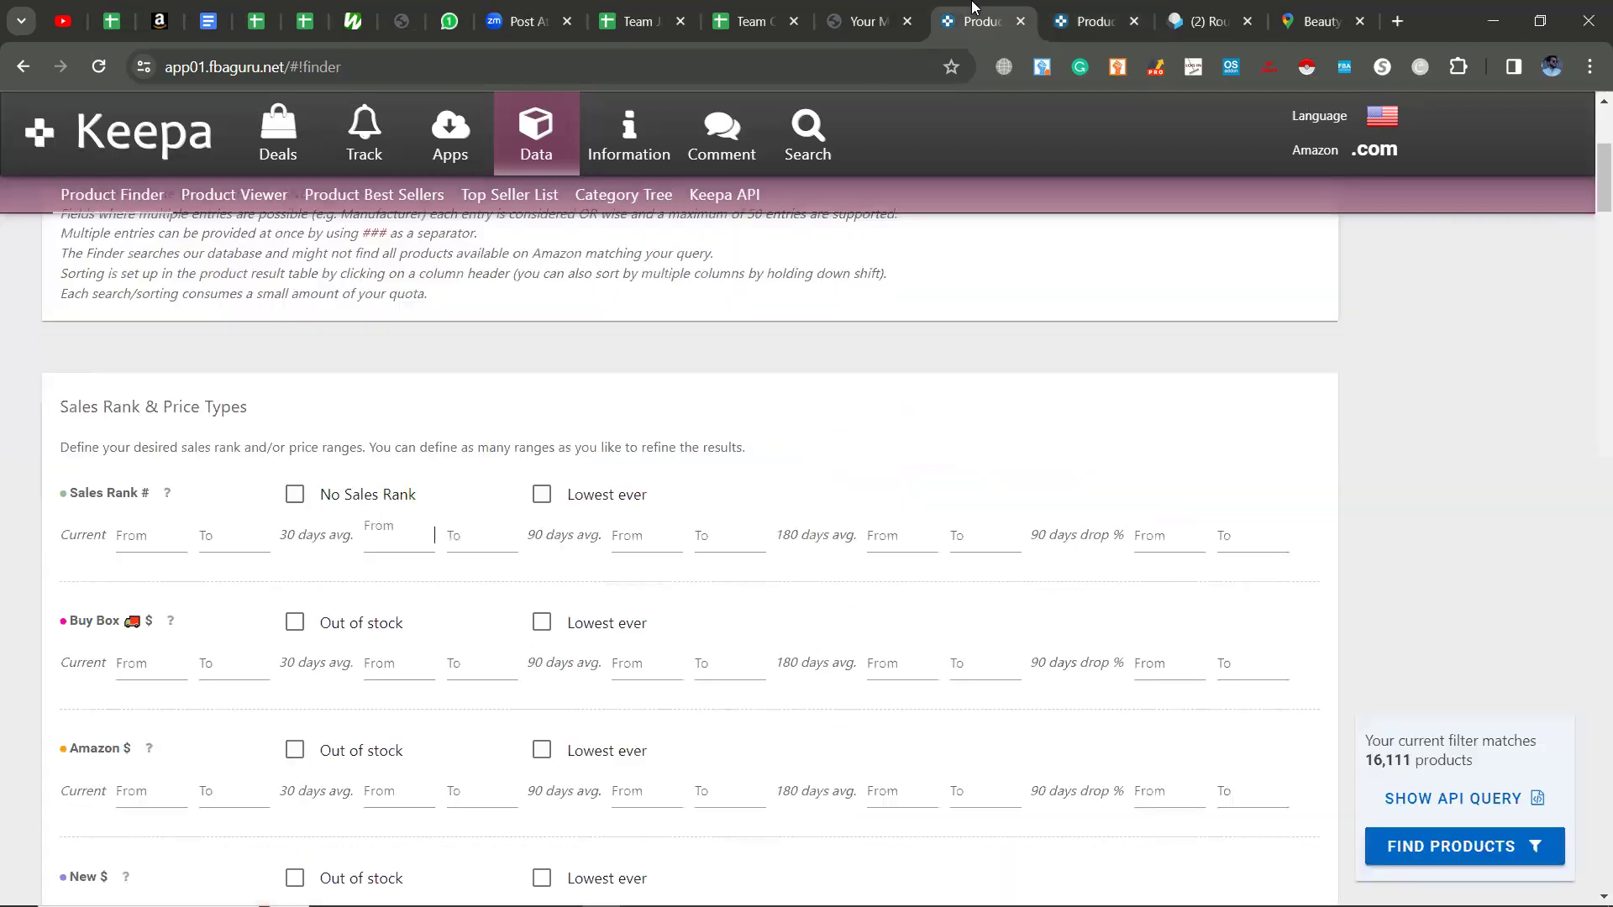
# Step: Enable the Keepa - Fbaguru extension in Chrome's extension manager, and return to the brand-filtered Product Finder
pyautogui.click(865, 23)
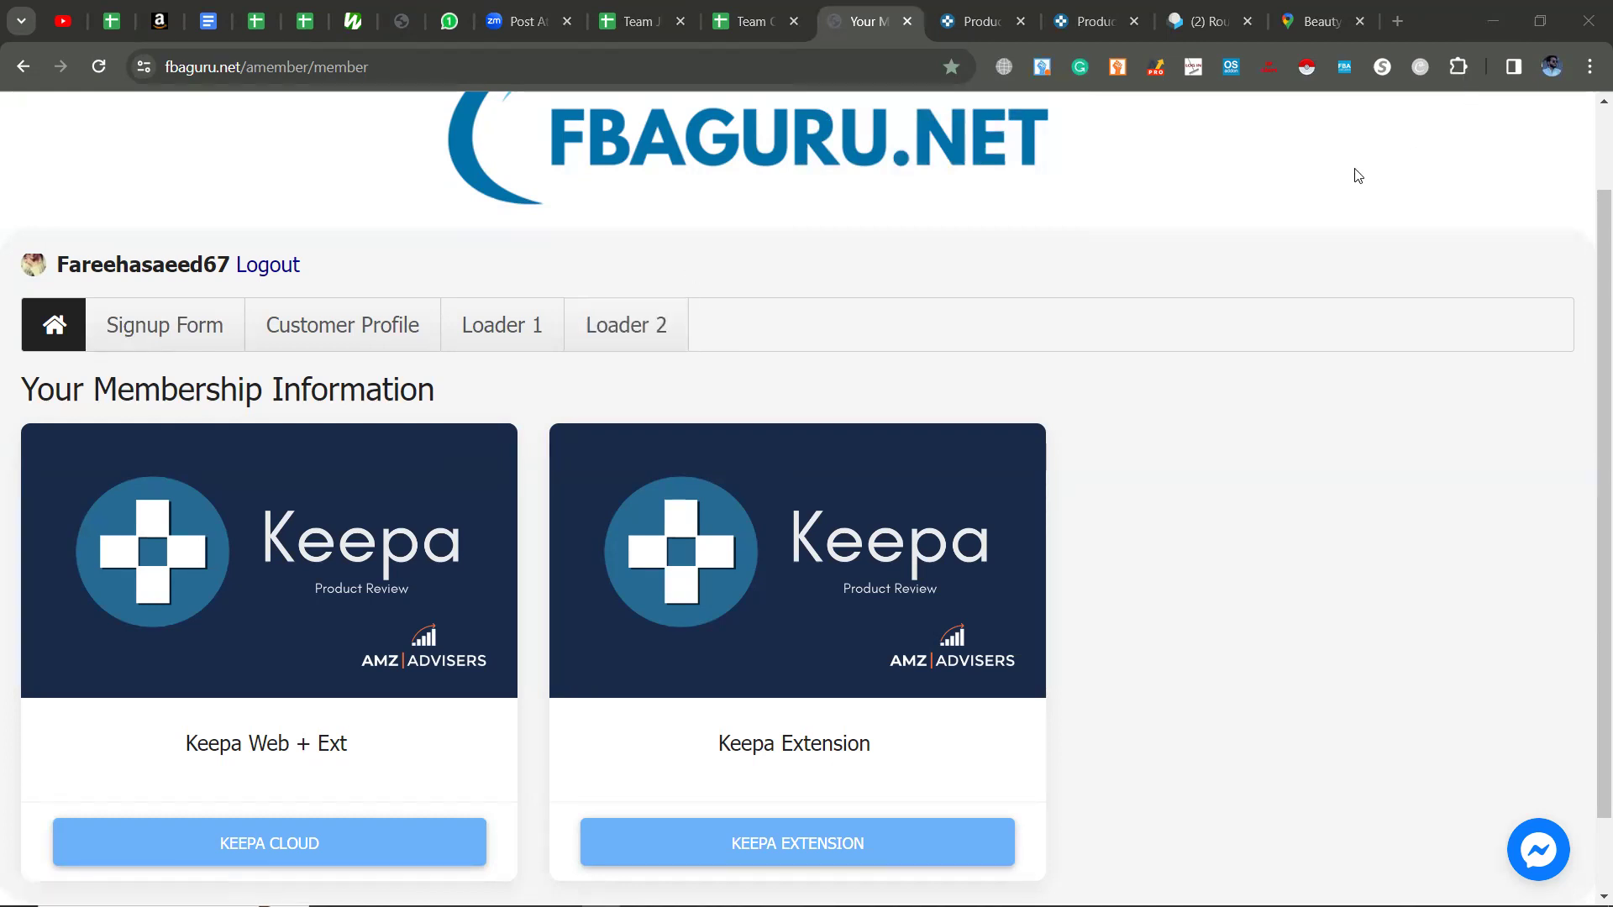
pyautogui.click(1457, 67)
pyautogui.click(1300, 626)
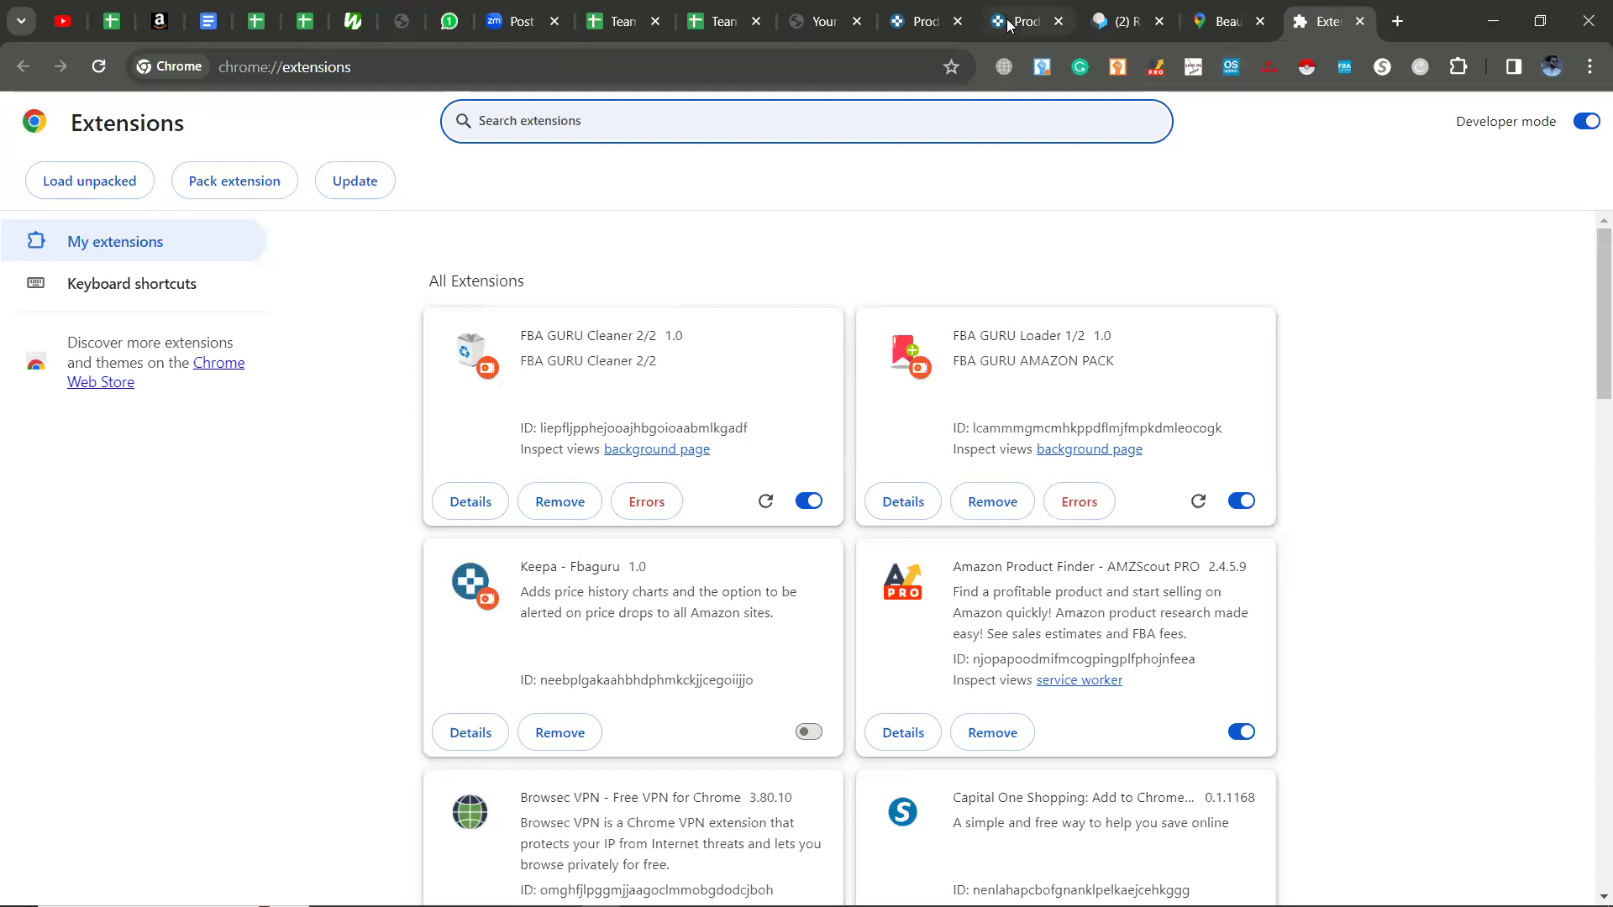
pyautogui.click(924, 21)
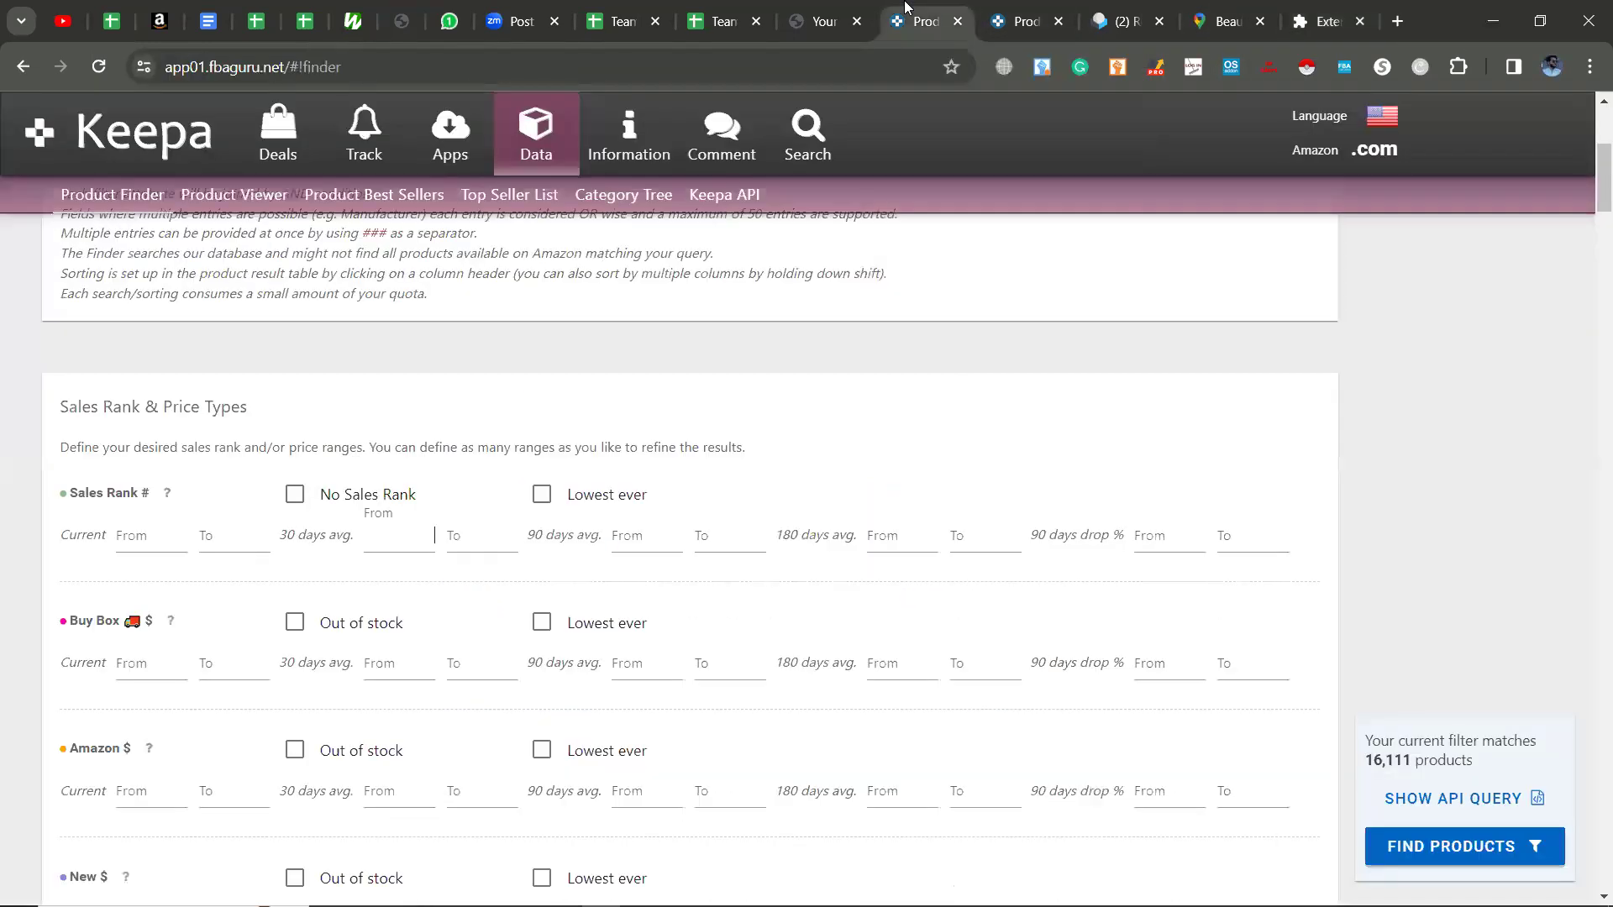
pyautogui.click(811, 7)
pyautogui.scroll(-1, 808, 638)
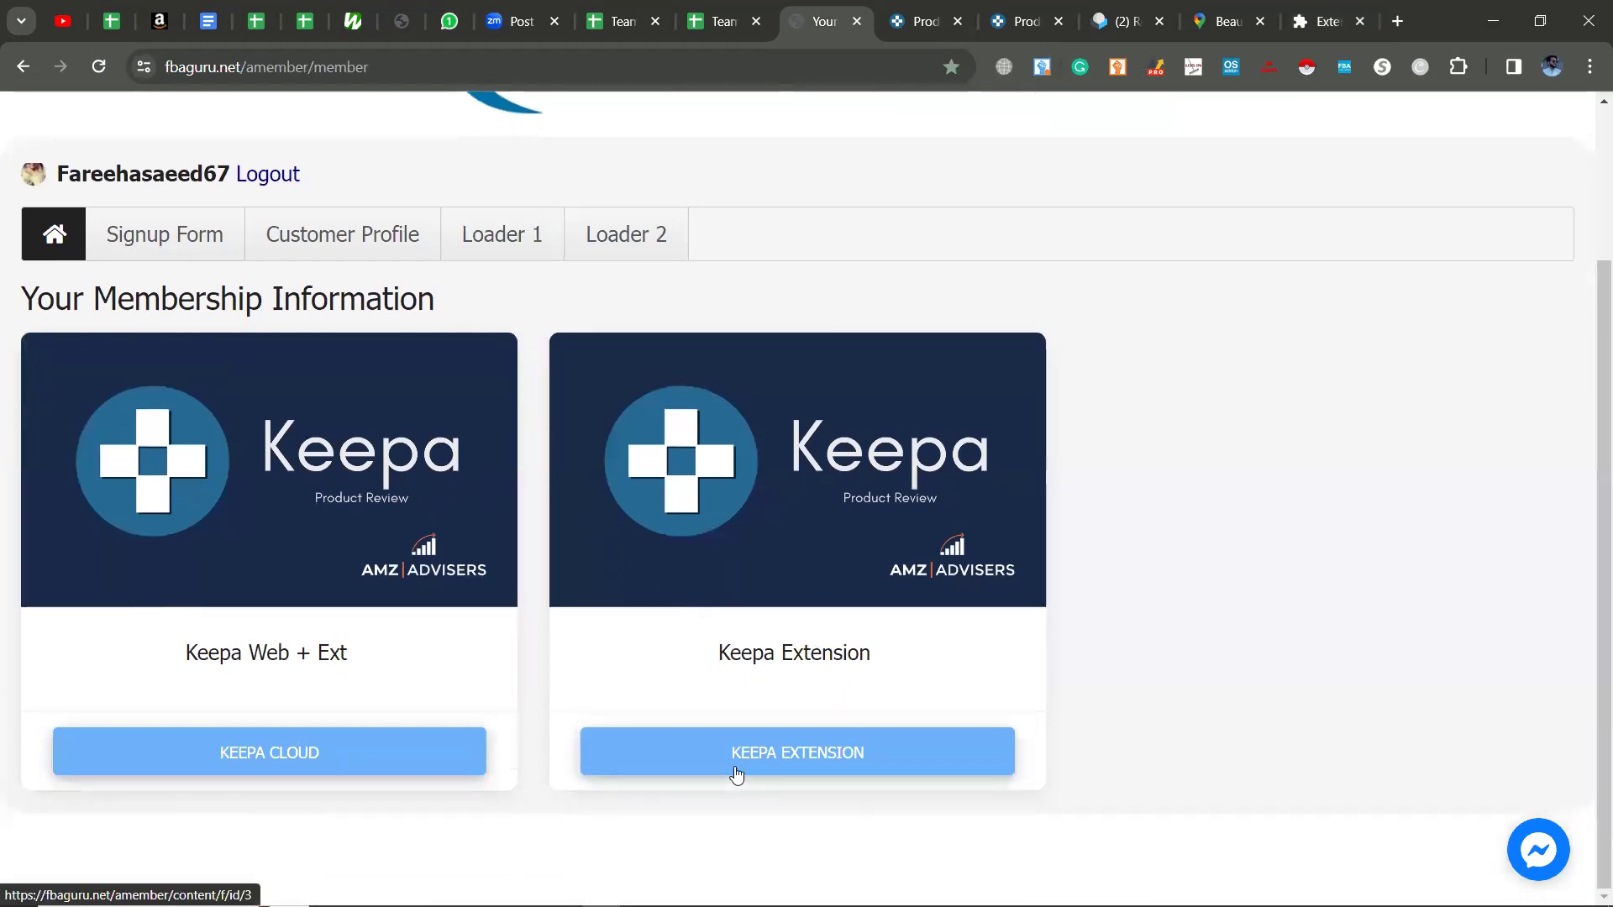
pyautogui.click(1459, 67)
pyautogui.scroll(-1, 1227, 588)
pyautogui.click(1224, 622)
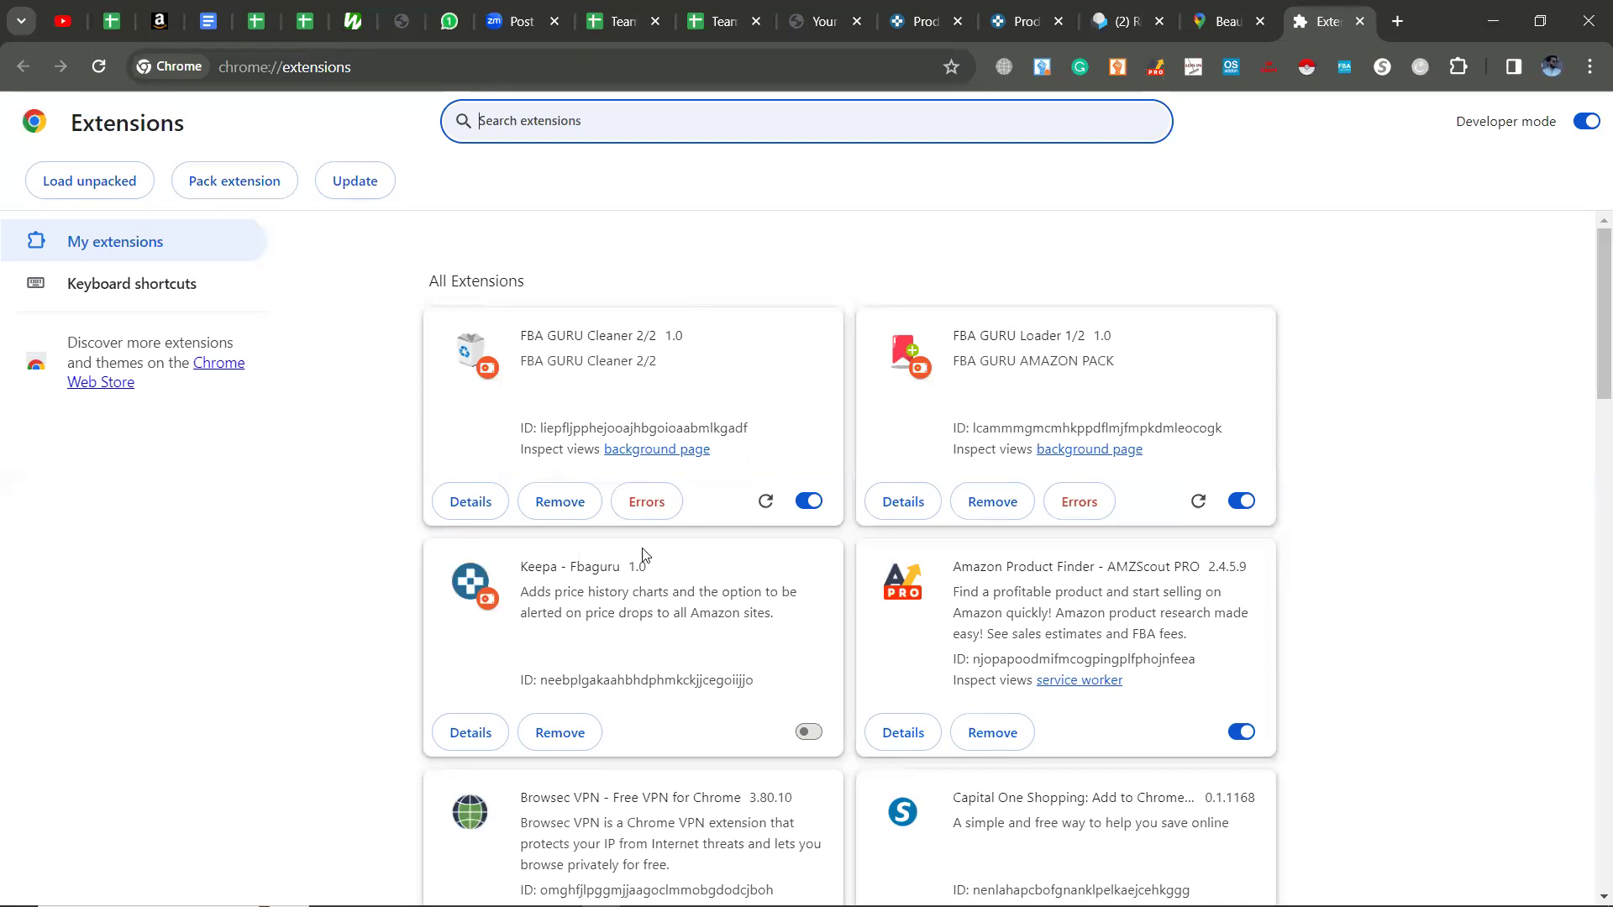
pyautogui.click(808, 731)
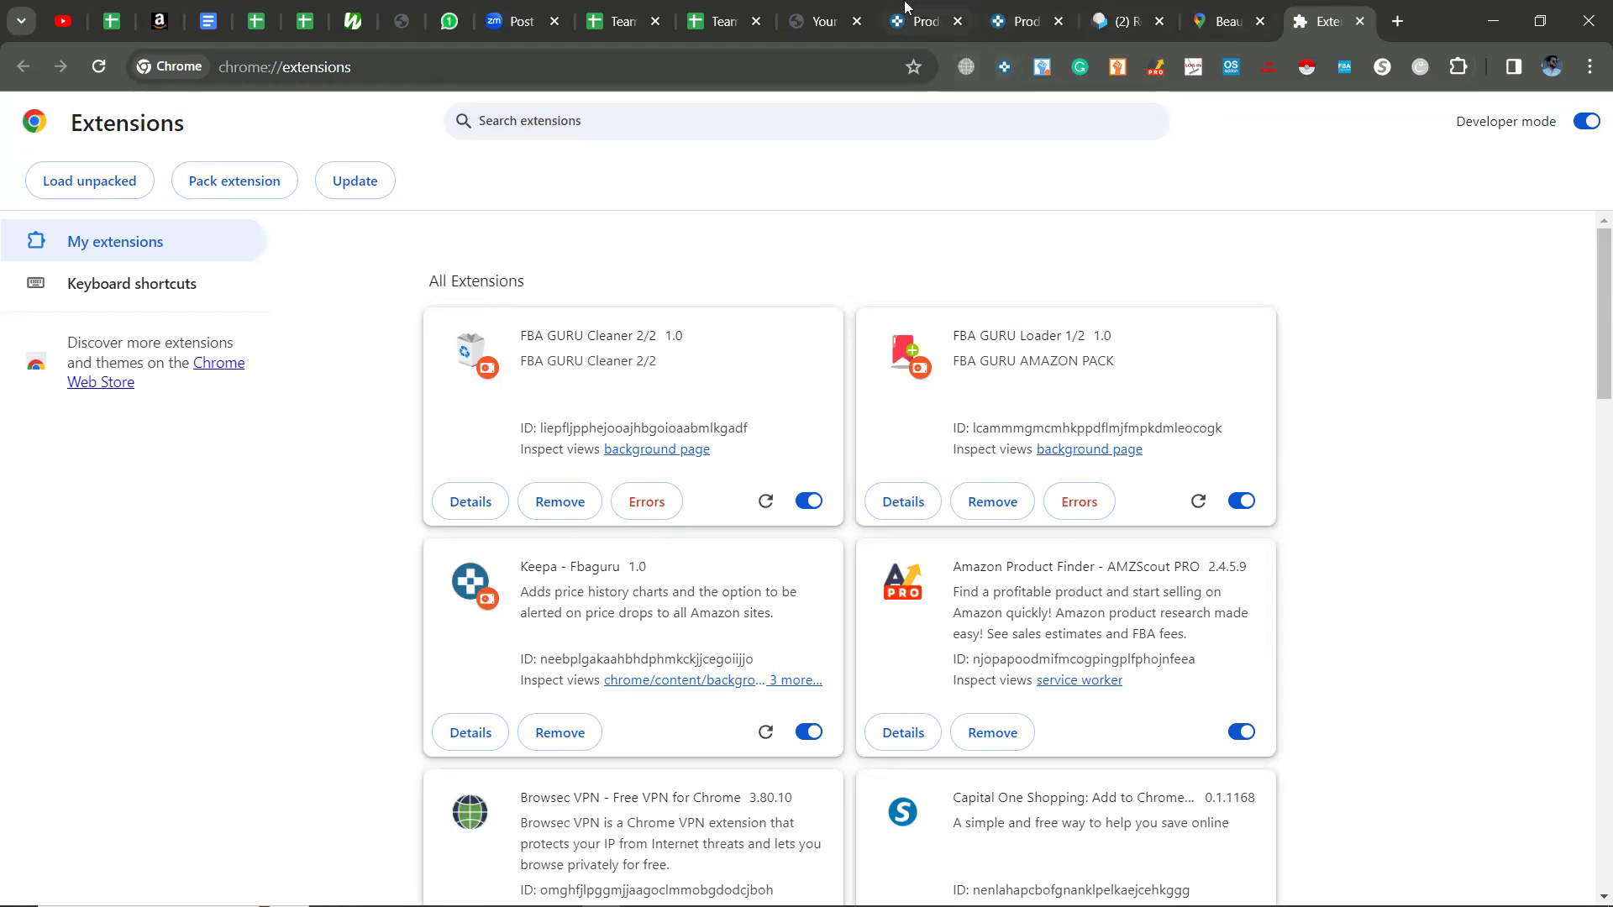
pyautogui.click(819, 18)
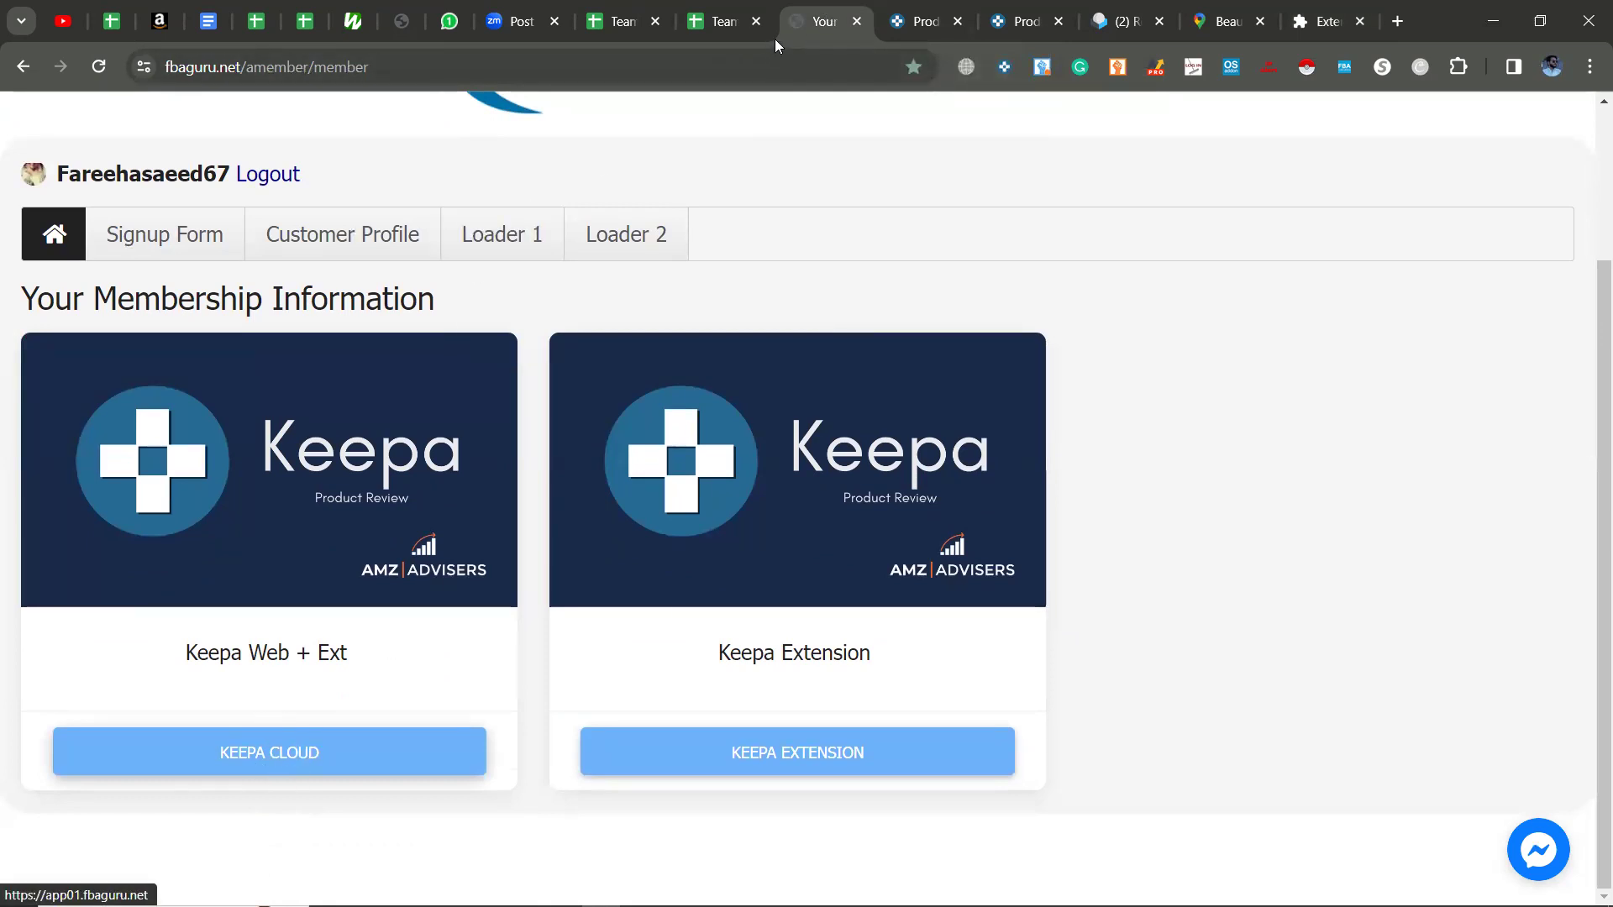
pyautogui.click(888, 18)
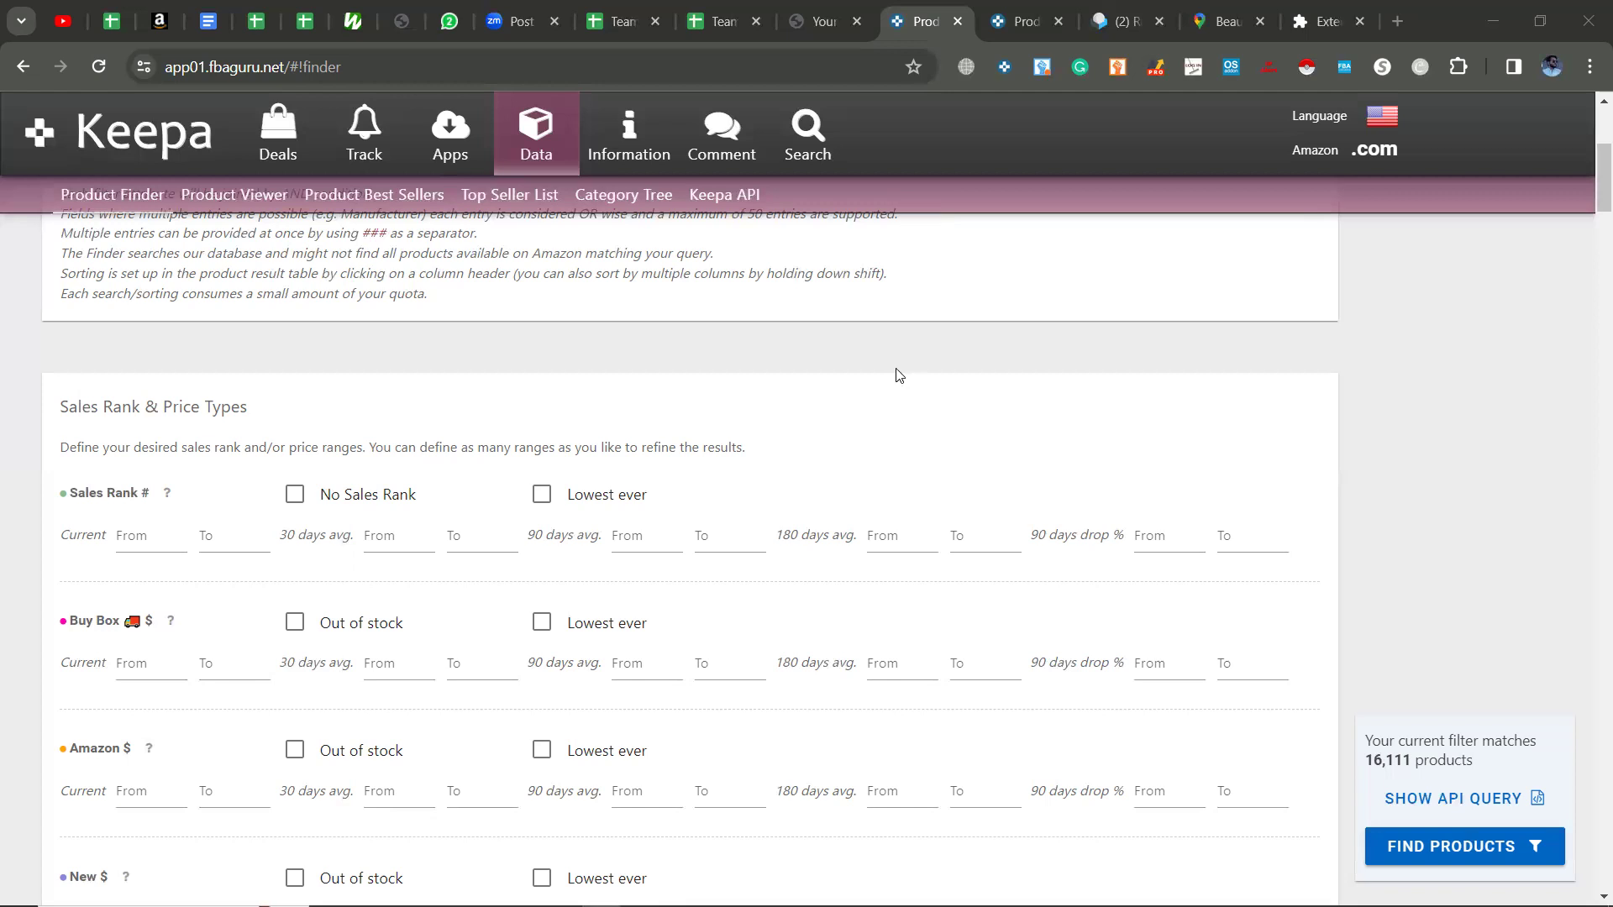
# Step: Switch to the USA team spreadsheet in Google Sheets and examine the distributors and brands collected on the open member sheet
pyautogui.click(621, 21)
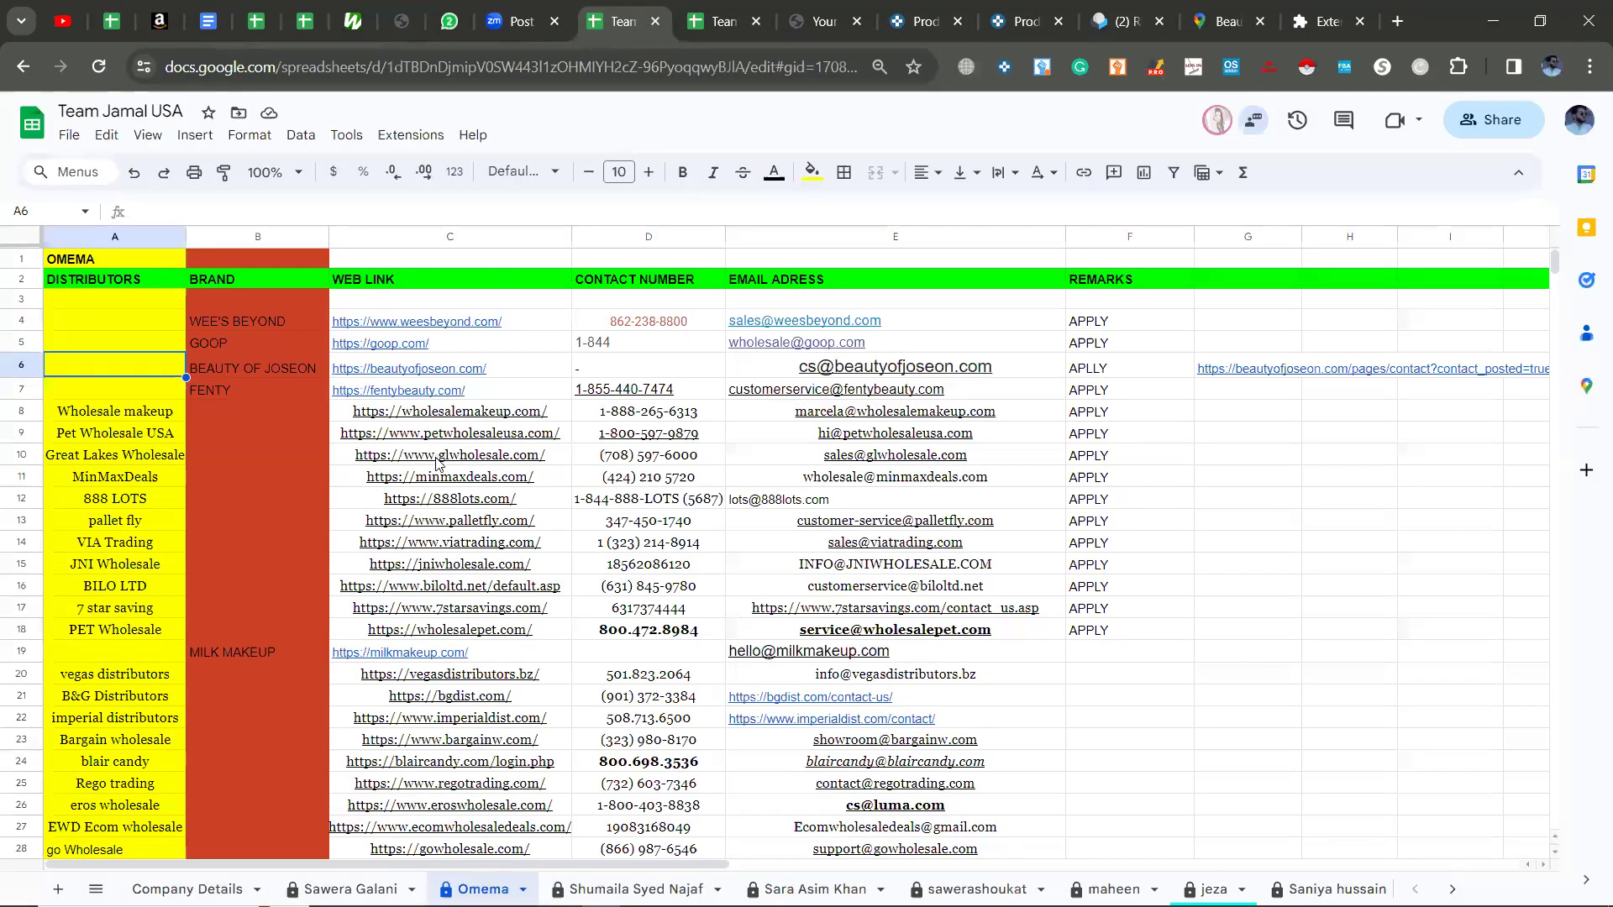
pyautogui.scroll(-5, 436, 453)
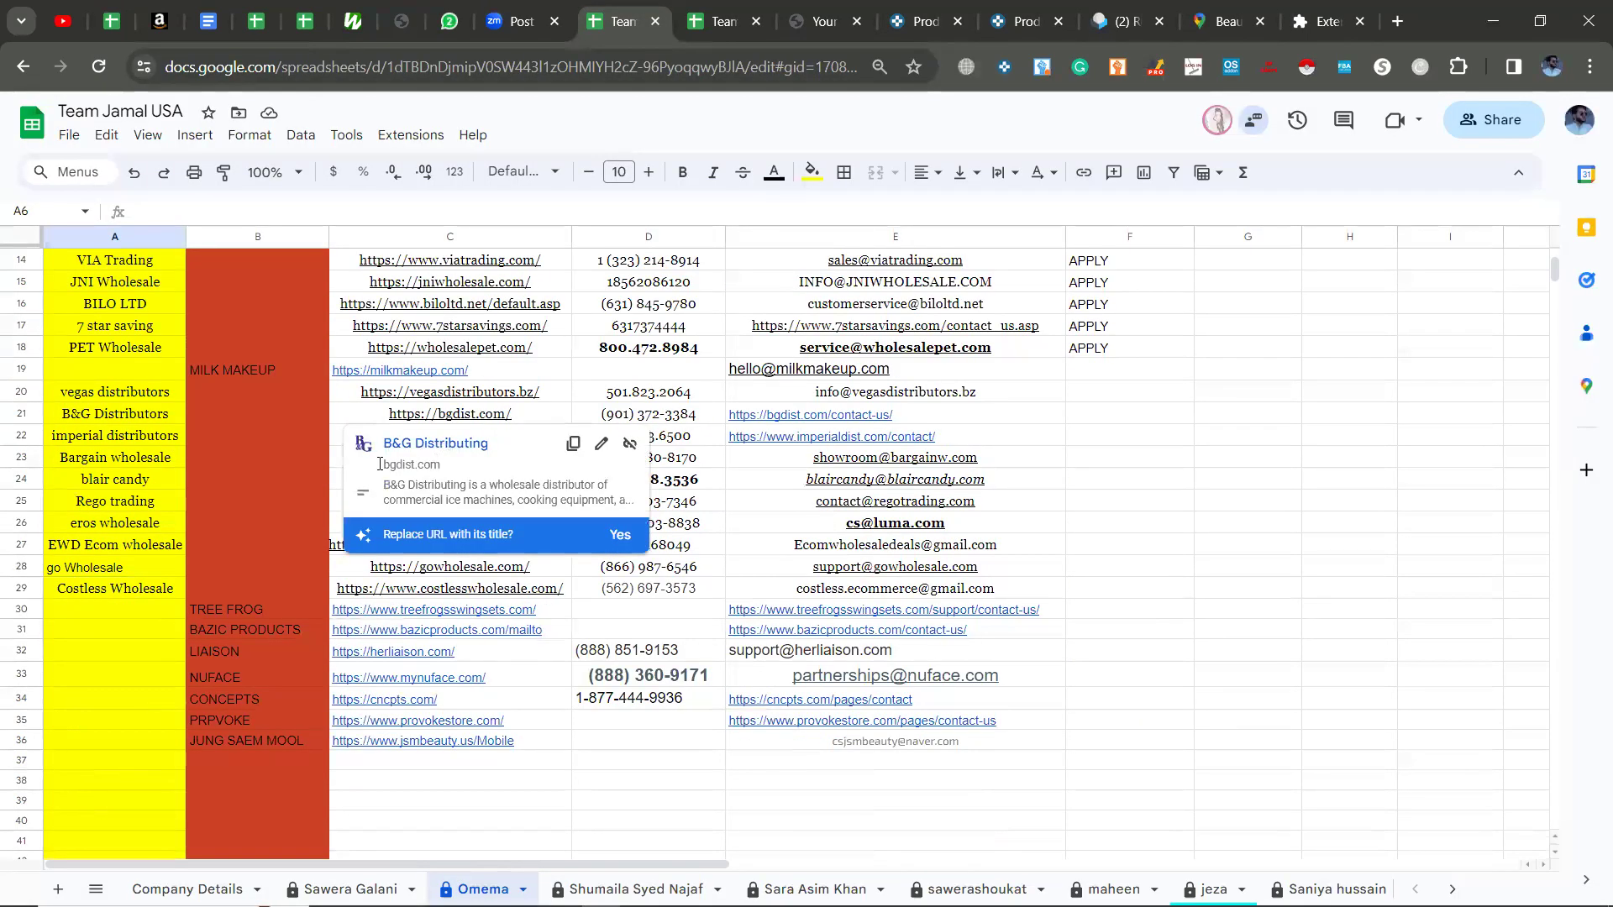
pyautogui.scroll(-3, 234, 538)
pyautogui.scroll(2, 234, 537)
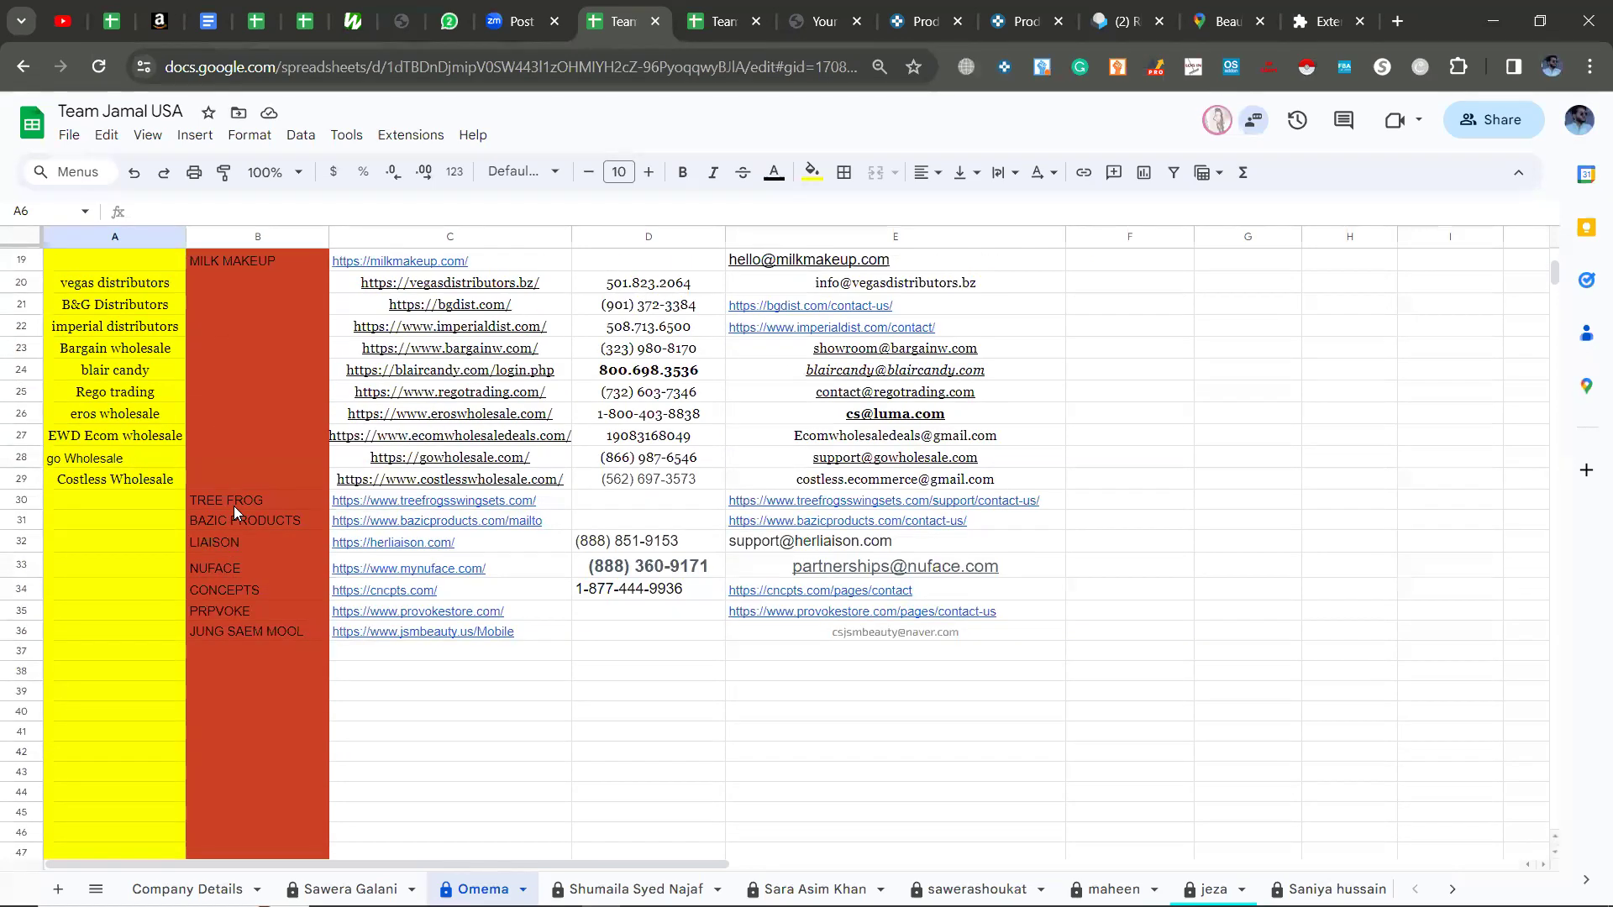
pyautogui.scroll(5, 233, 503)
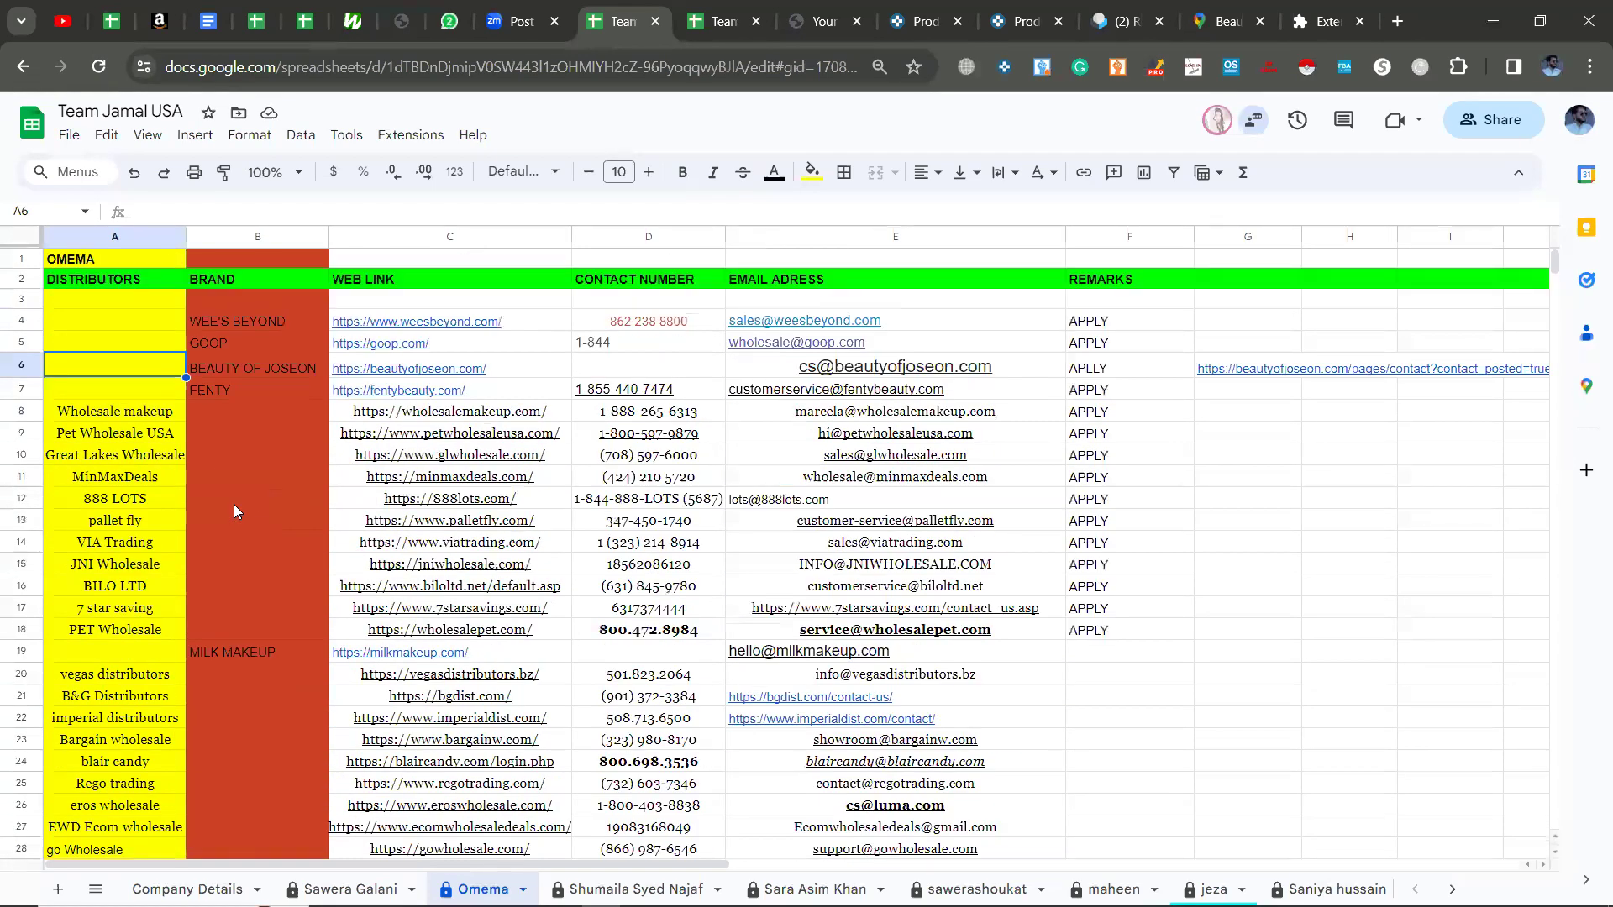
pyautogui.scroll(-4, 234, 510)
pyautogui.scroll(-1, 234, 510)
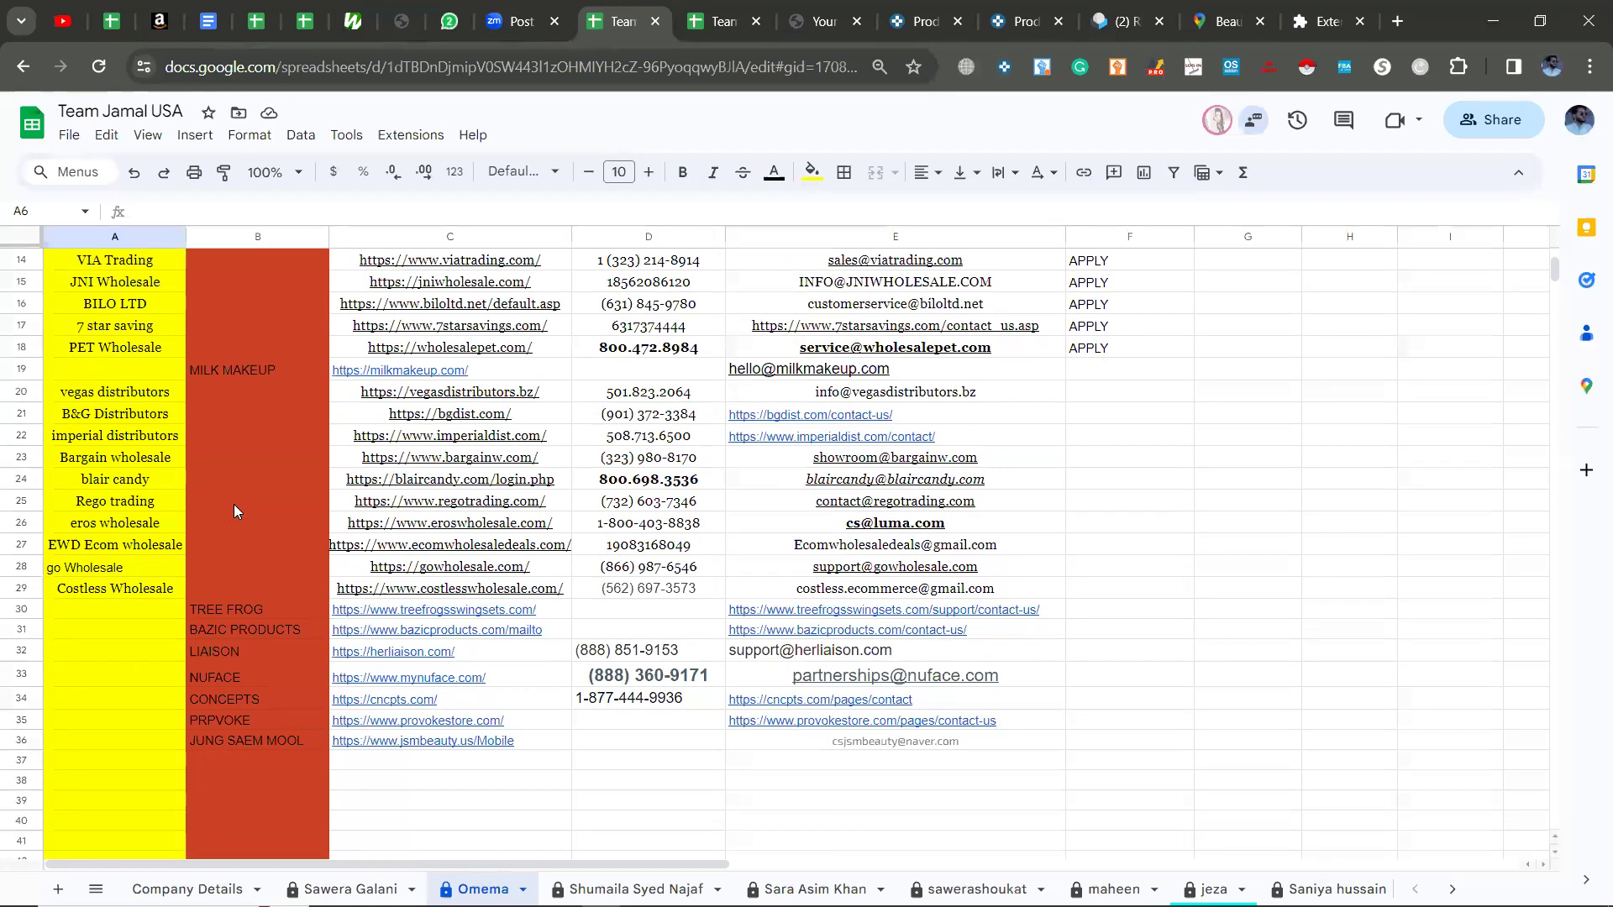
pyautogui.scroll(-3, 234, 509)
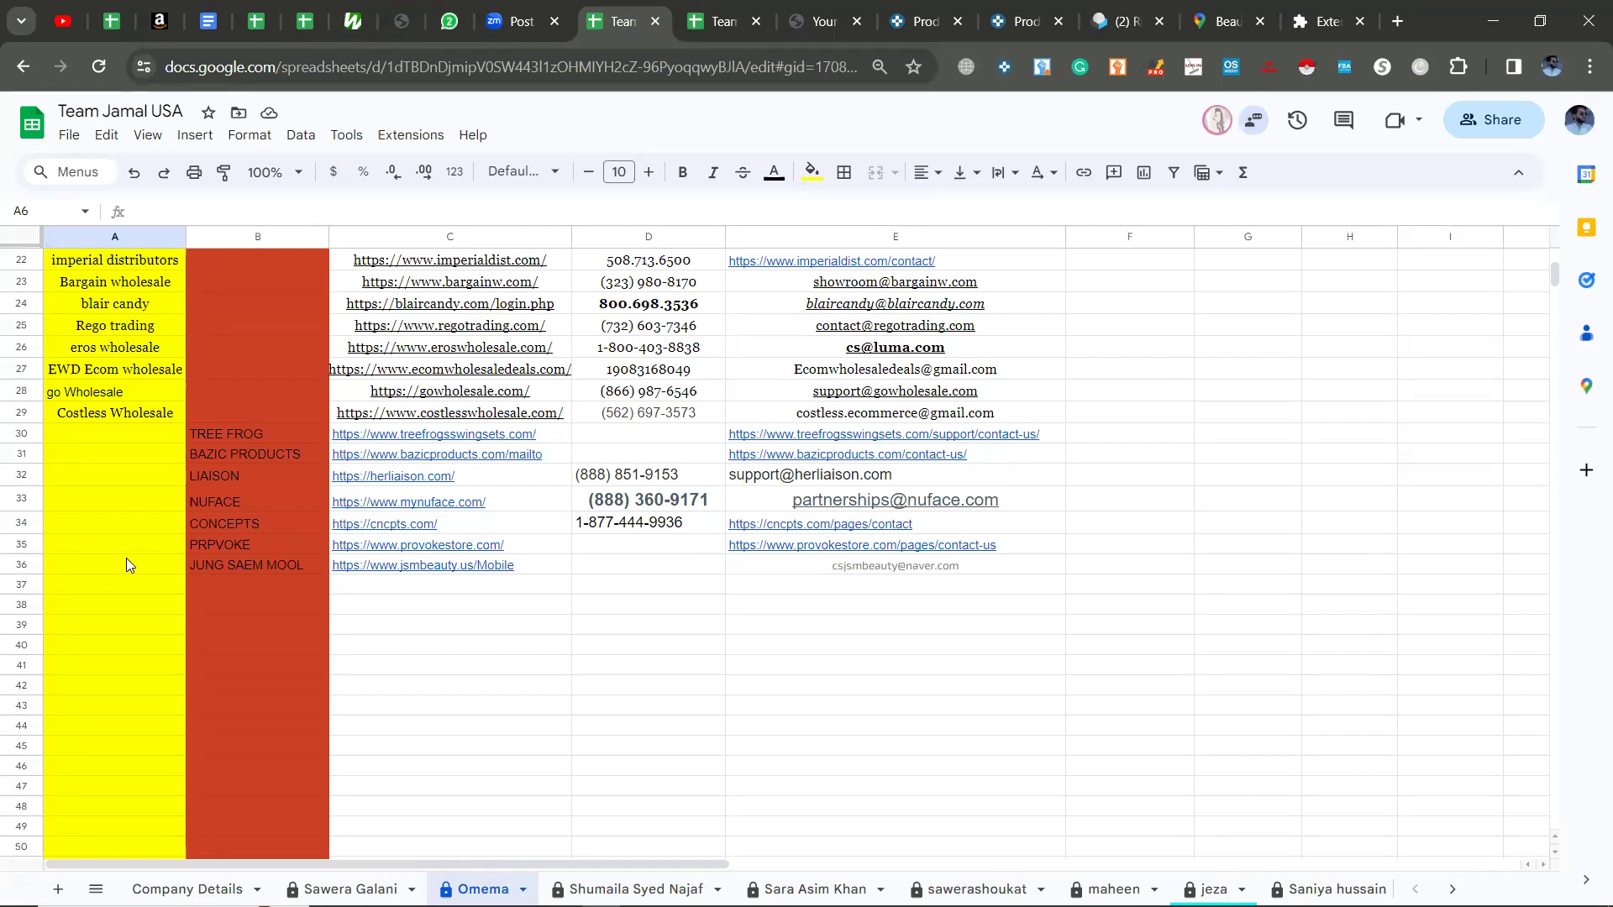
pyautogui.scroll(5, 126, 558)
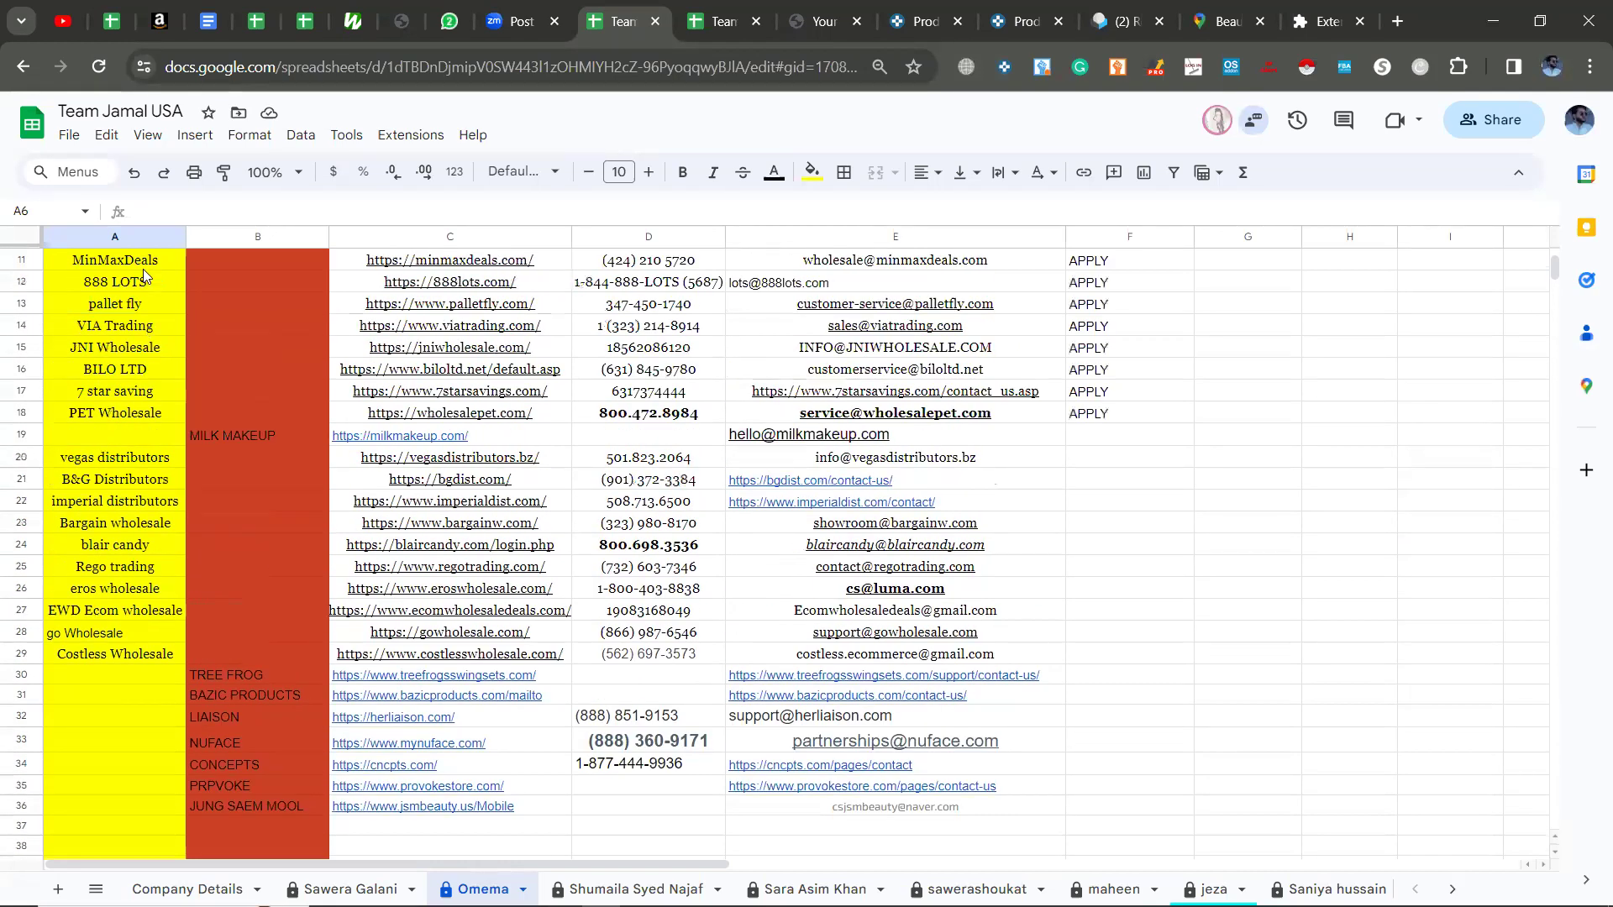
pyautogui.moveTo(136, 308); pyautogui.dragTo(136, 827)
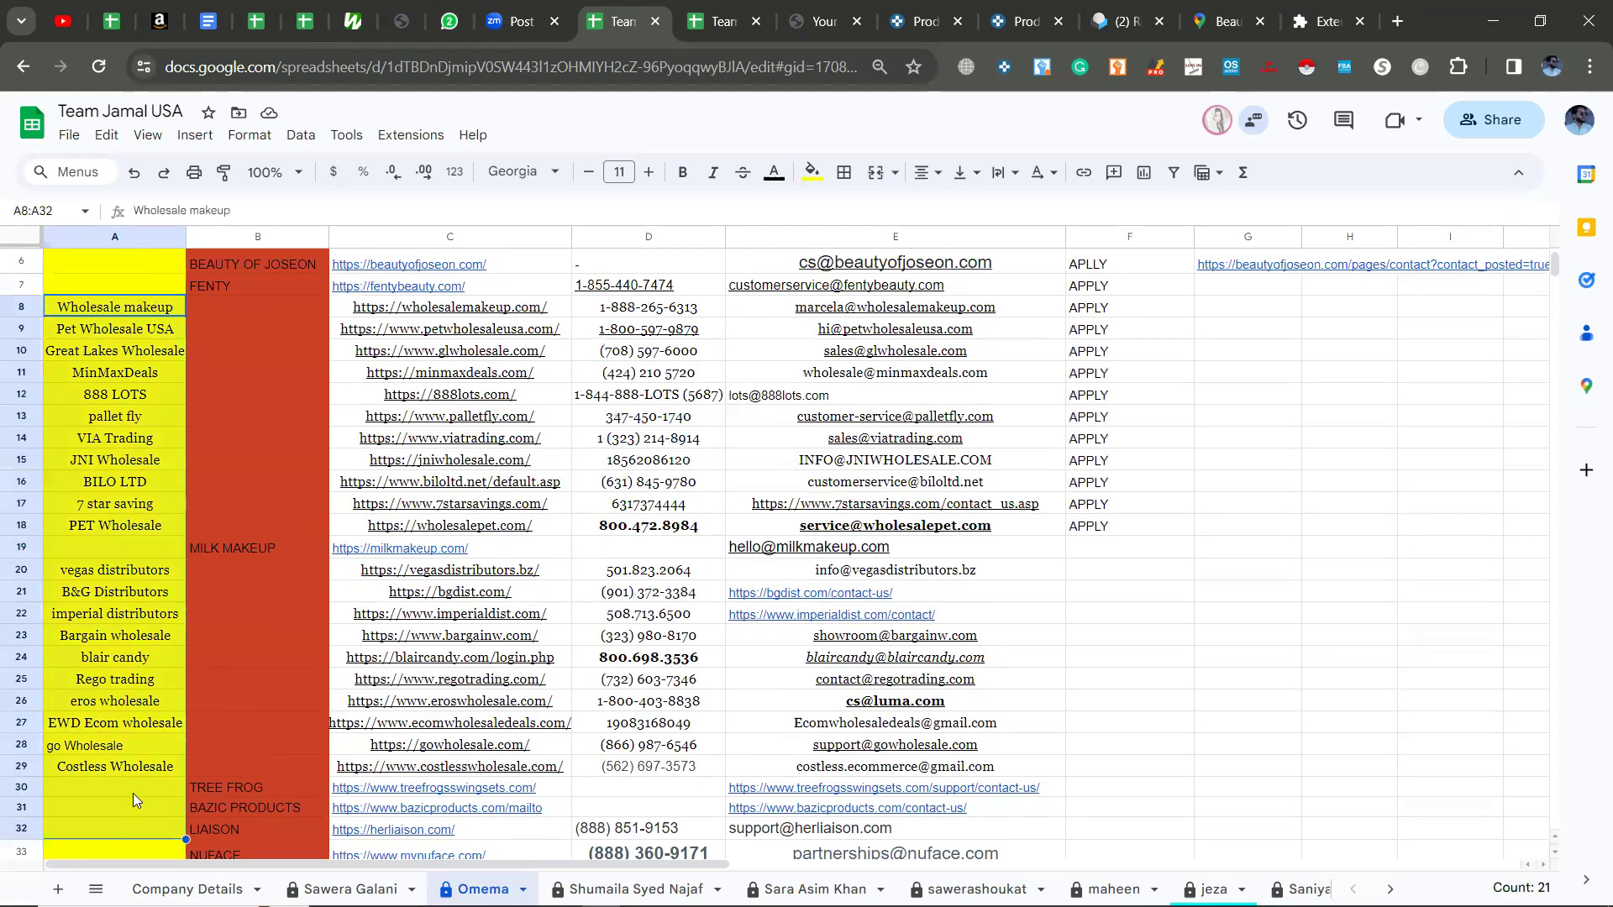
pyautogui.scroll(-1, 148, 609)
pyautogui.scroll(-2, 148, 610)
pyautogui.click(138, 610)
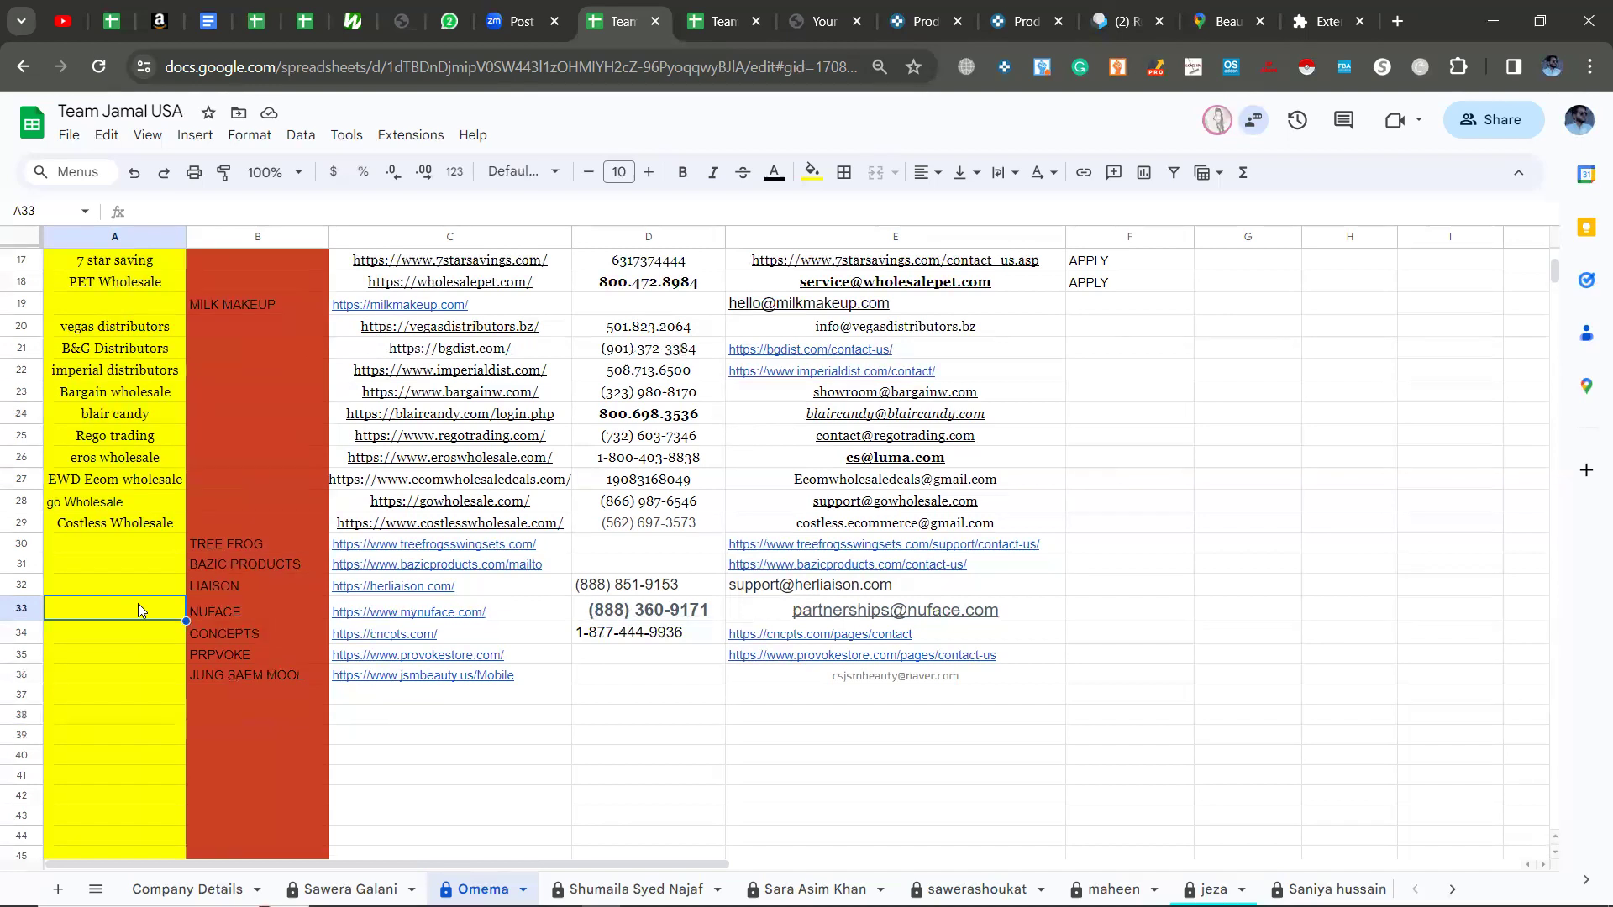
# Step: Open the UK team spreadsheet and examine a member's brand list with web links and contacts, from Chef Aid to Feather & Down
pyautogui.click(704, 12)
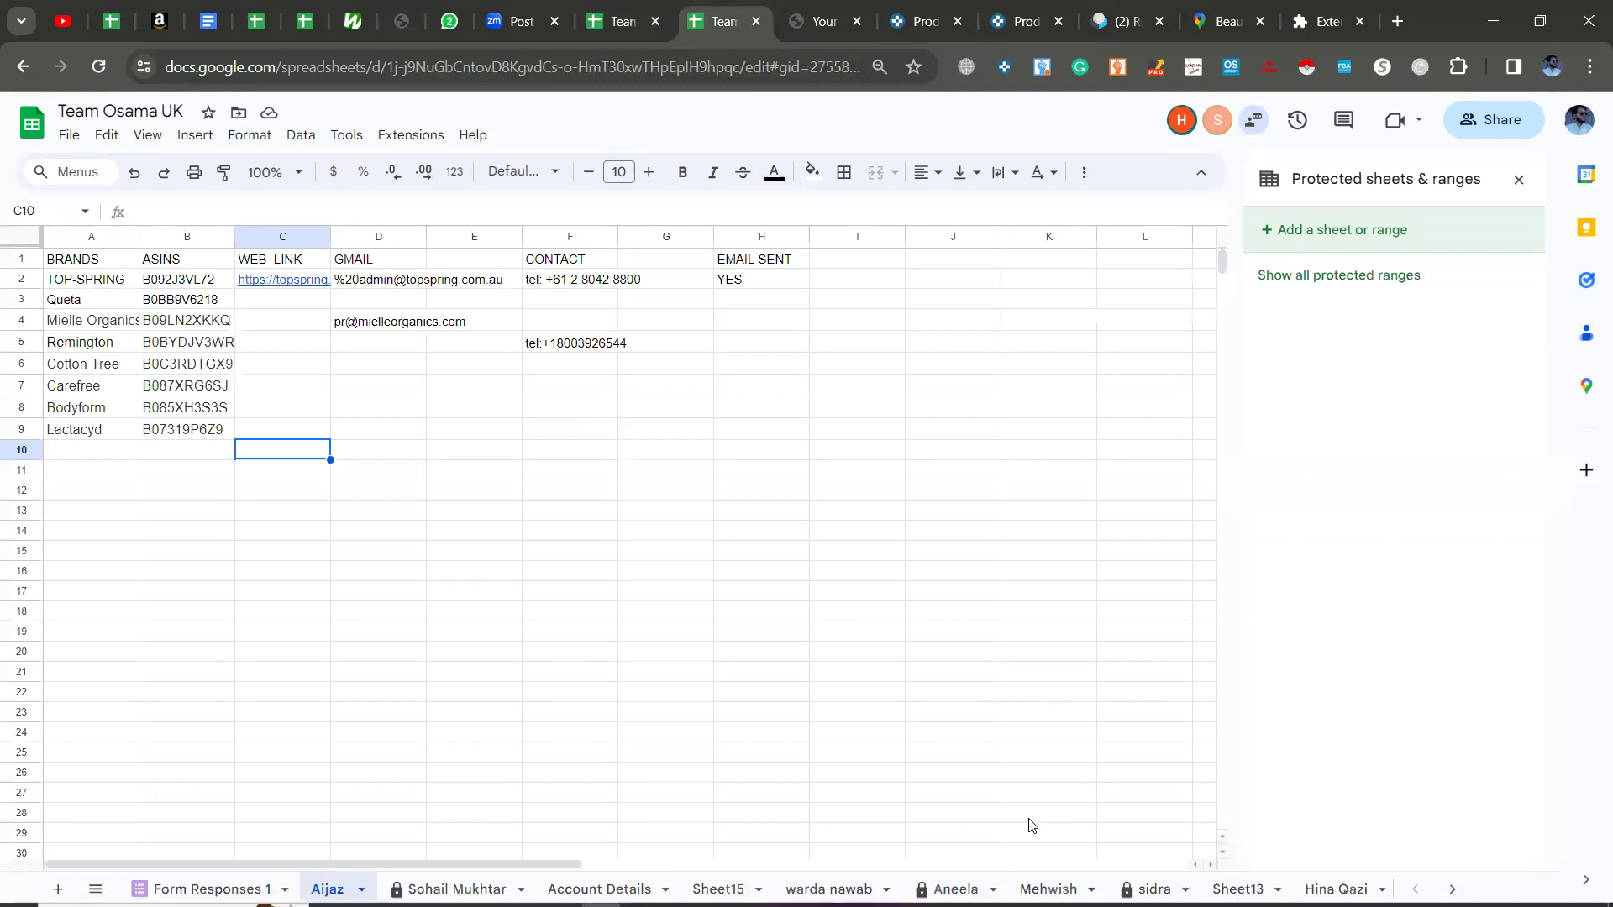
pyautogui.click(1323, 884)
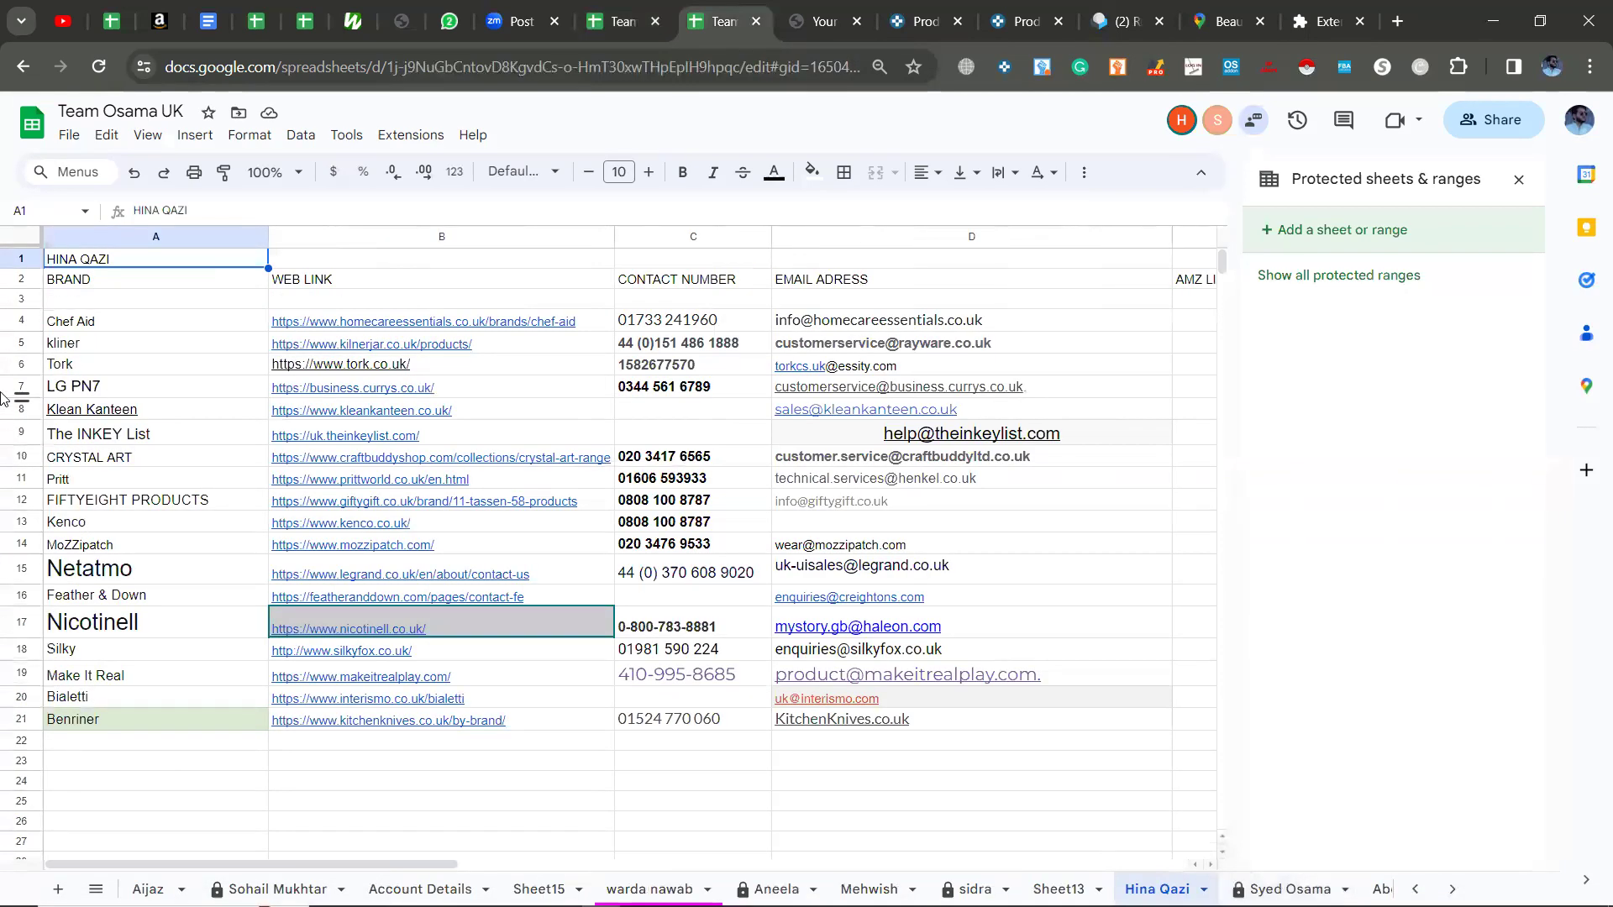
pyautogui.moveTo(139, 324); pyautogui.dragTo(149, 598)
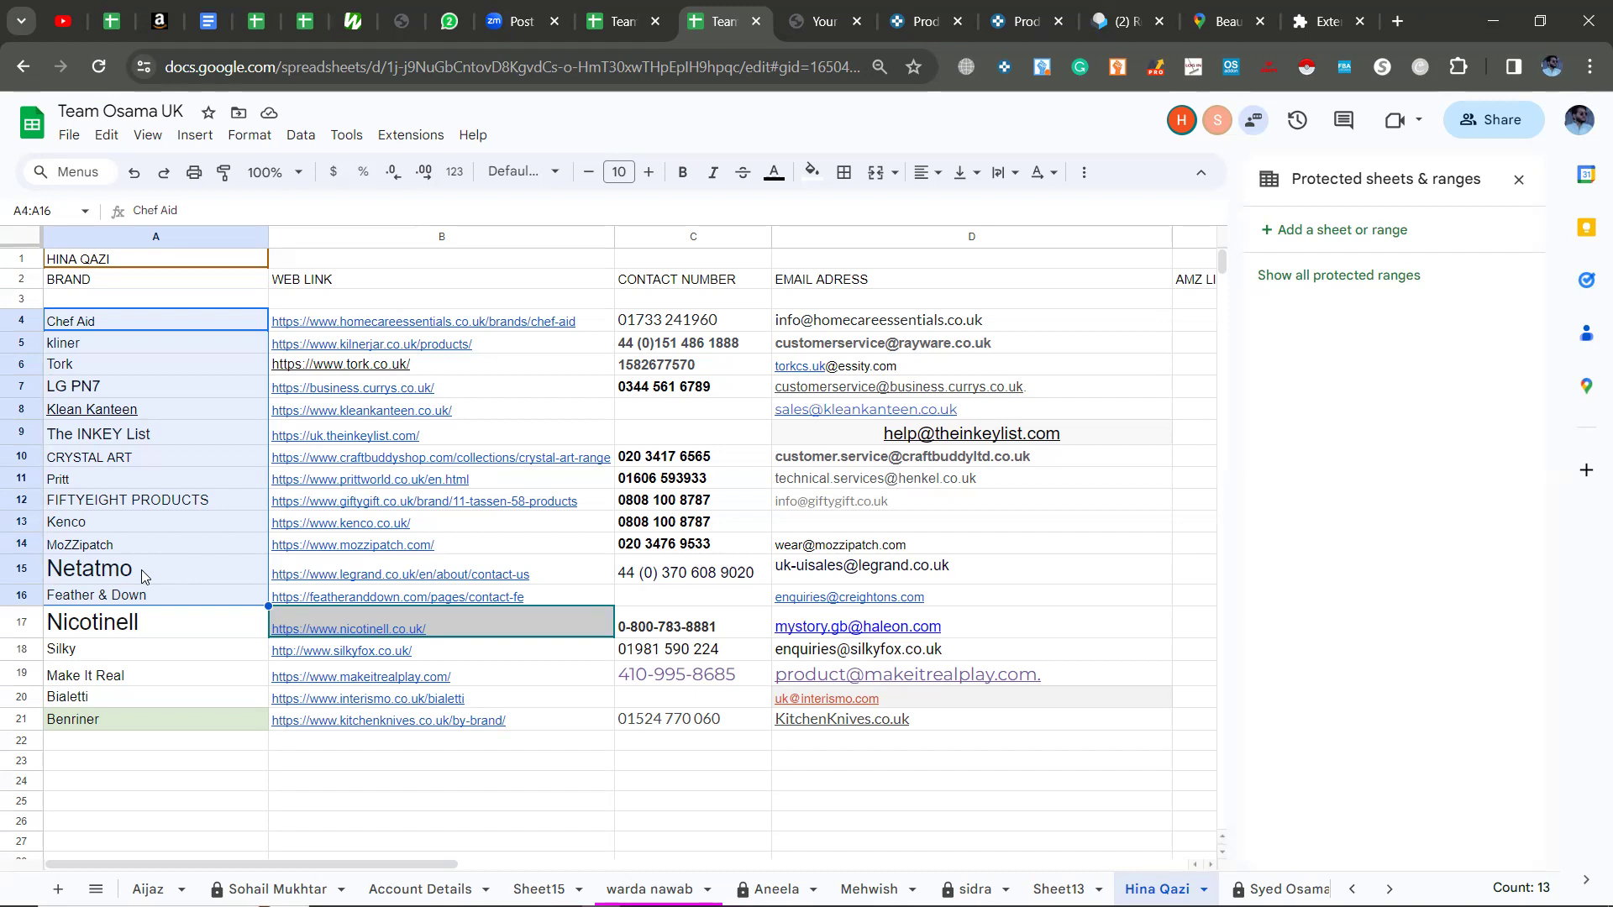
pyautogui.scroll(-1, 141, 570)
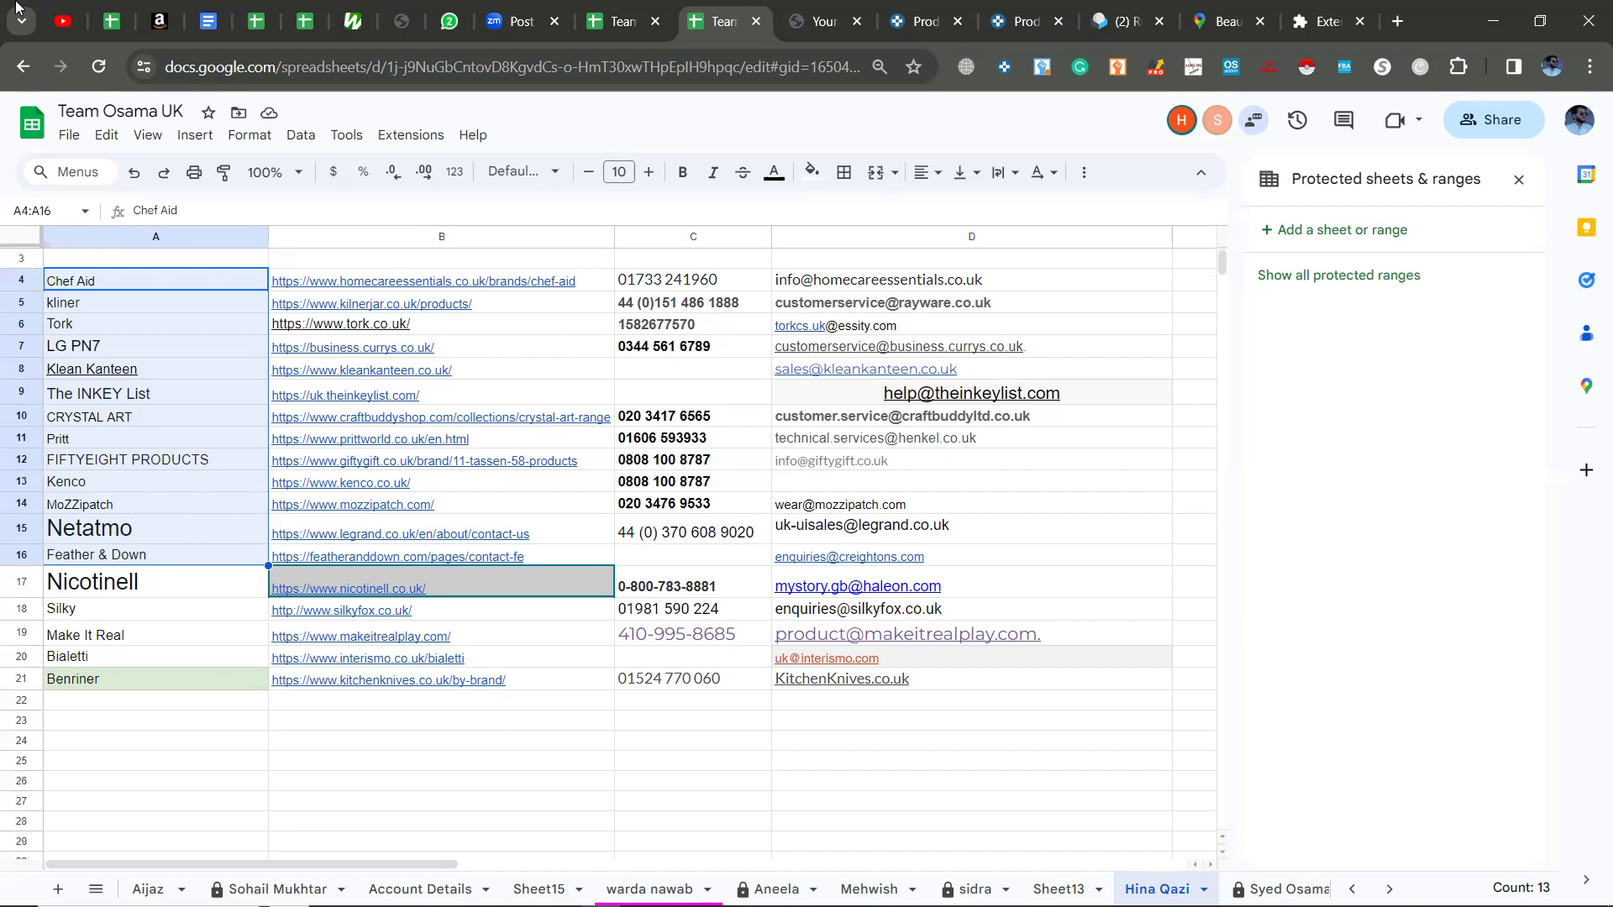
# Step: Return to the USA team spreadsheet and examine two other members' sheets, reading the pet brand list through to its last entries
pyautogui.click(631, 7)
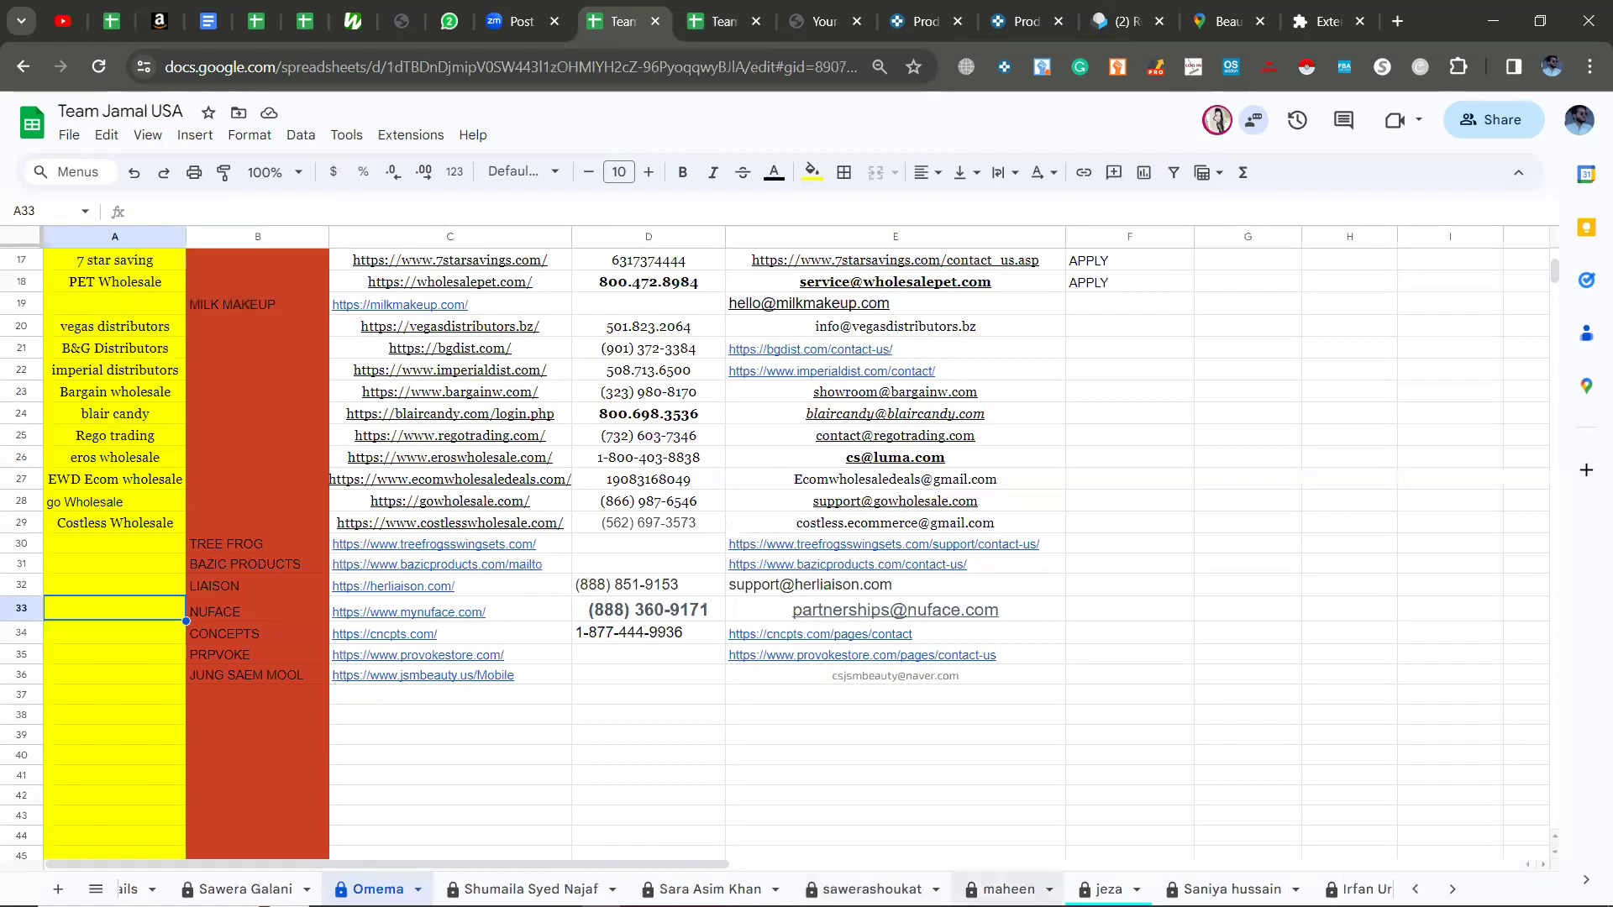
pyautogui.click(1008, 888)
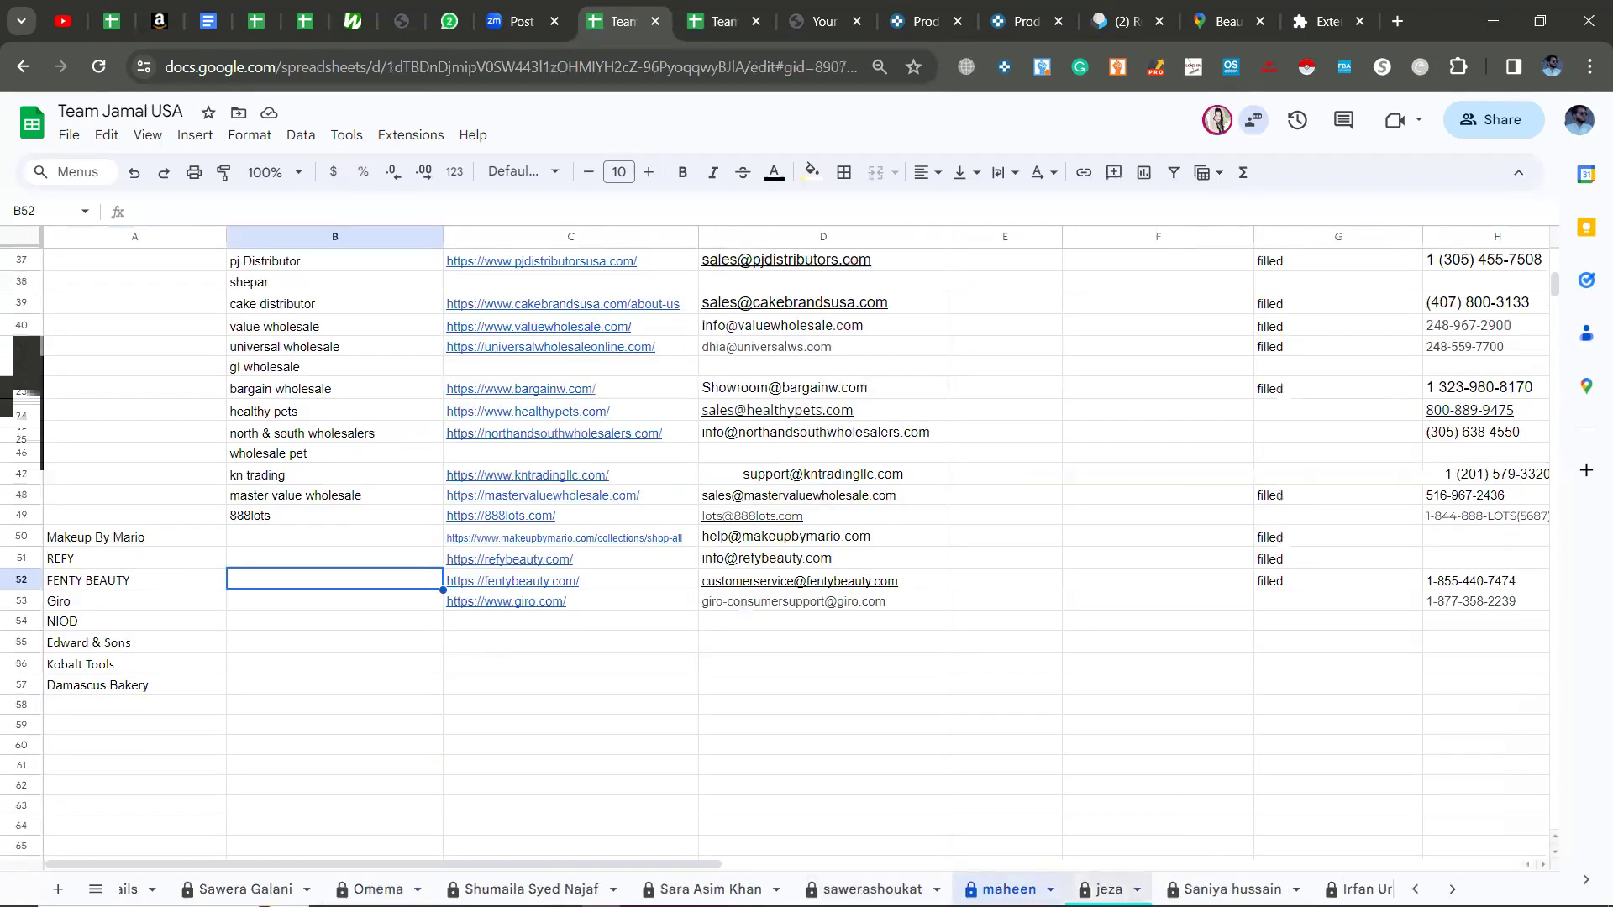
pyautogui.click(555, 889)
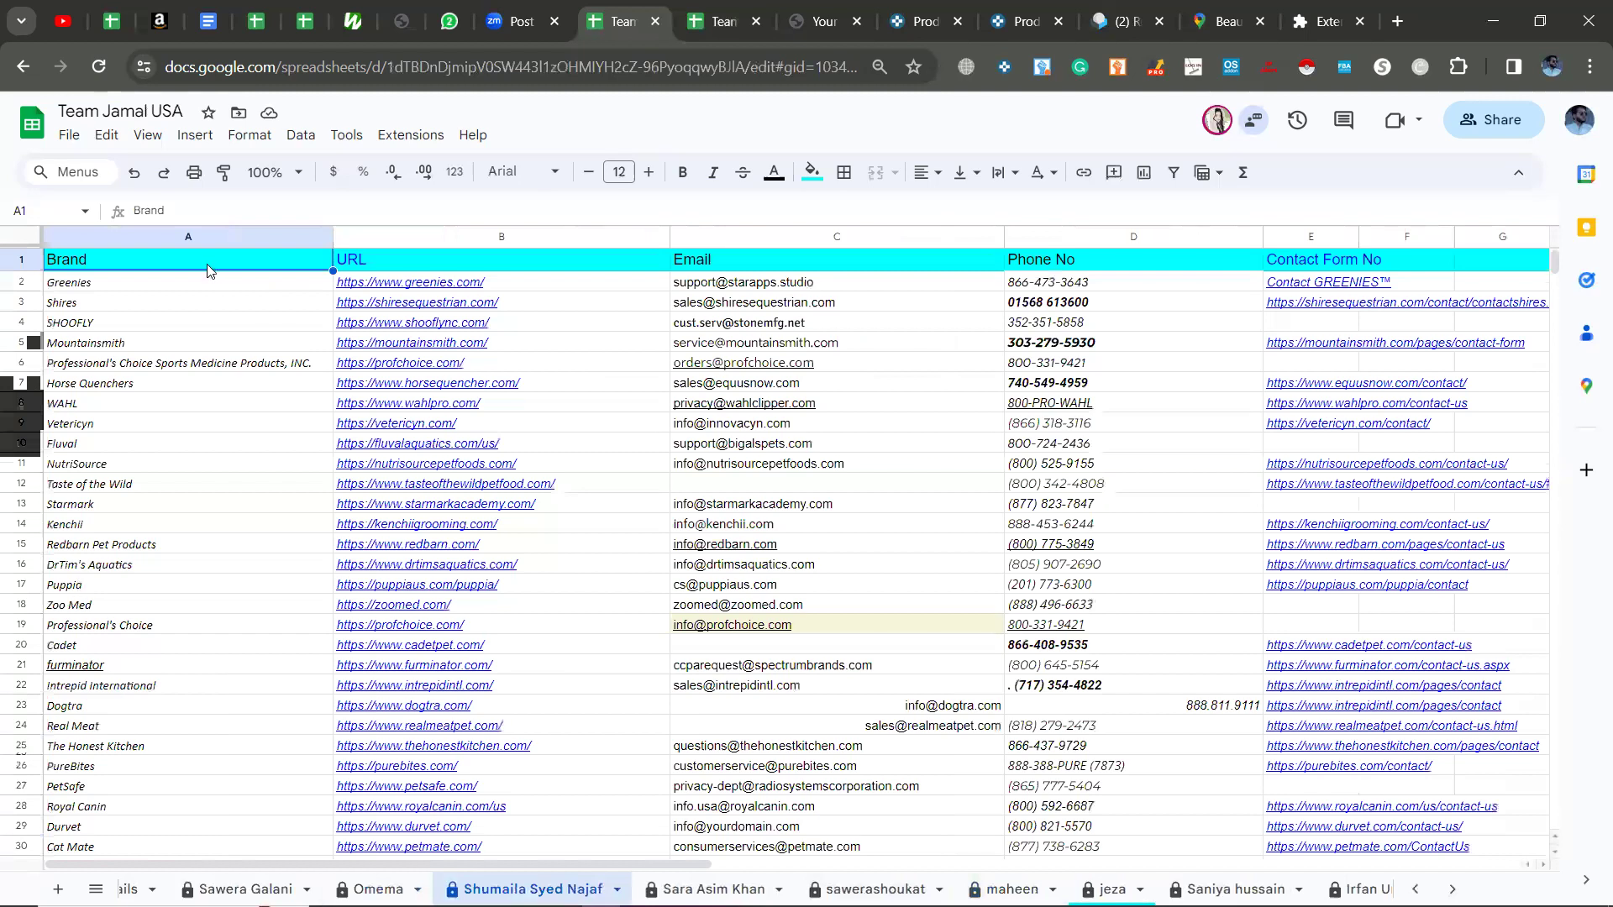
pyautogui.scroll(-20, 209, 278)
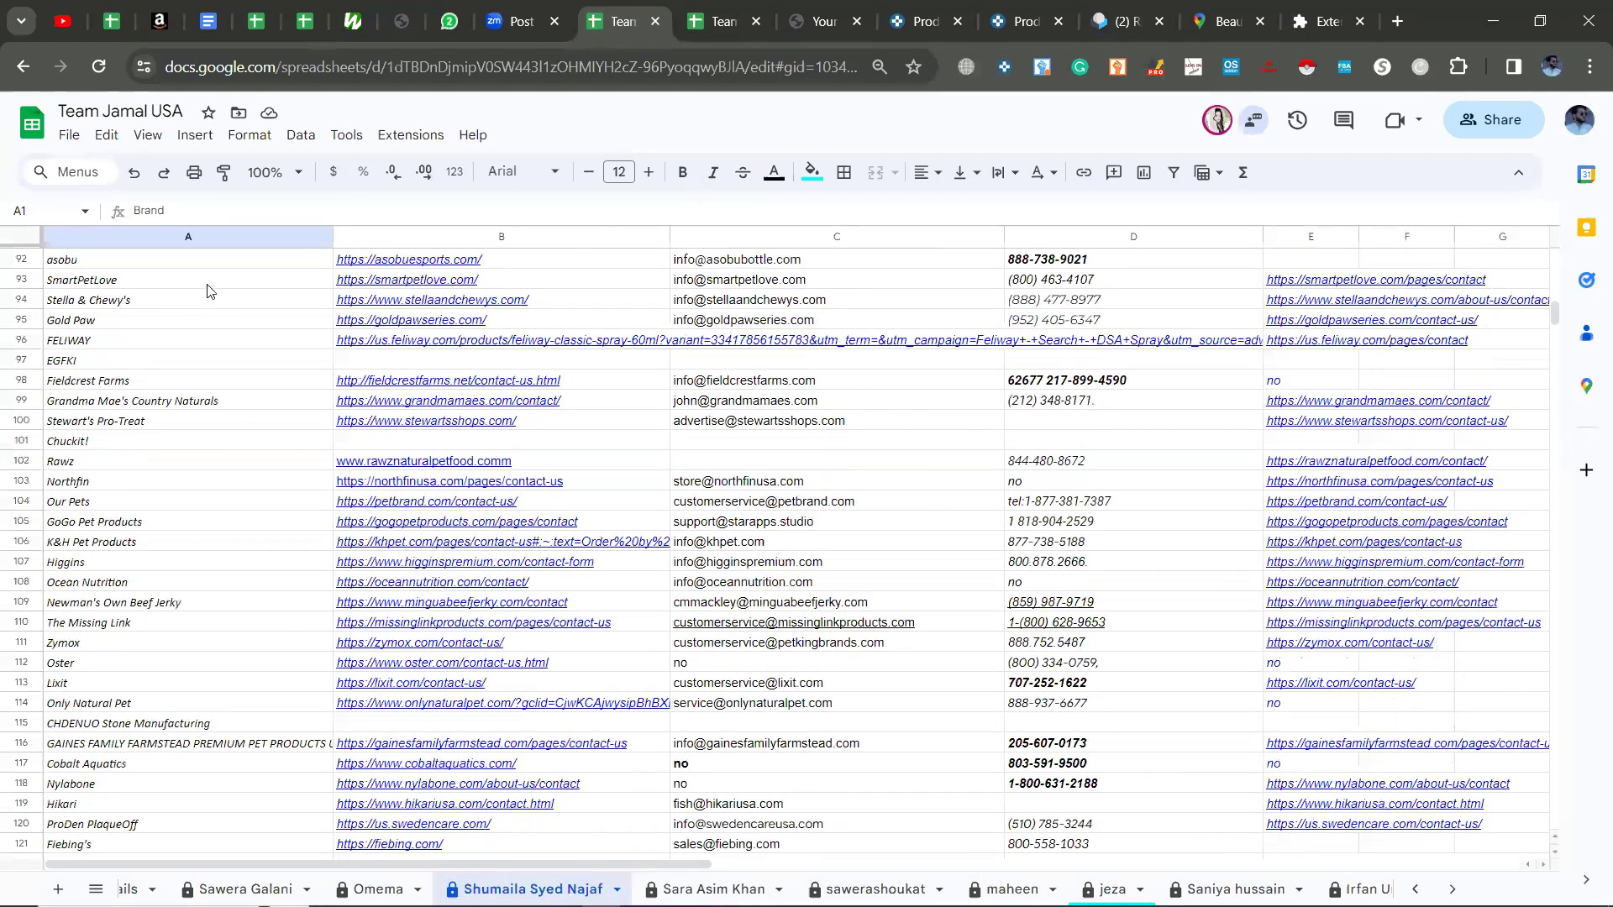
pyautogui.scroll(-5, 210, 294)
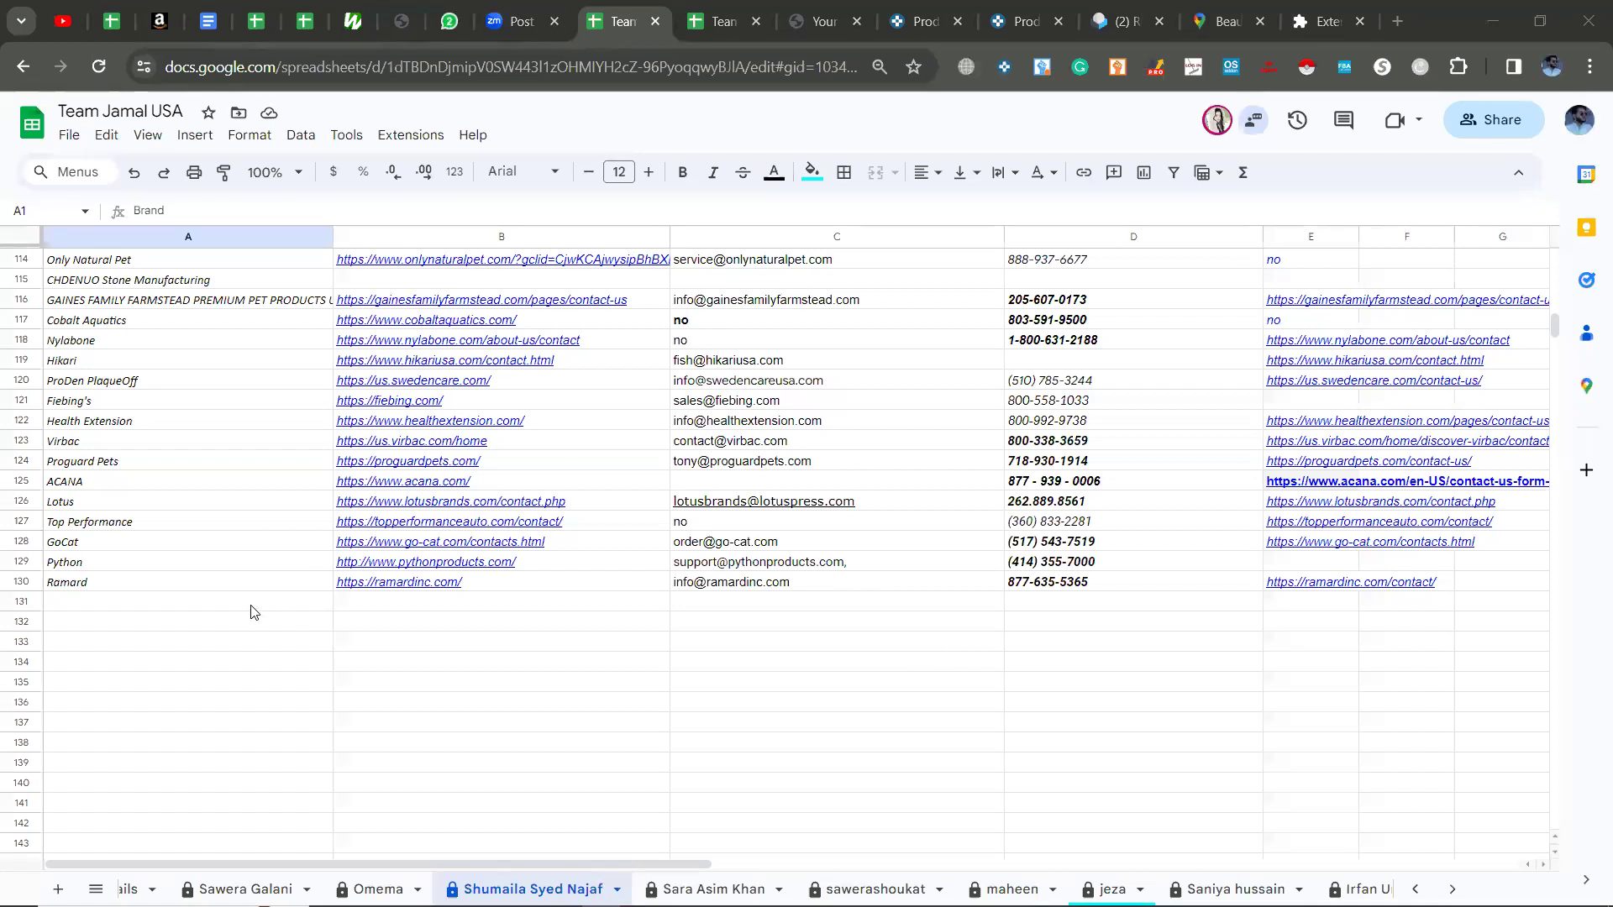
pyautogui.scroll(3, 252, 606)
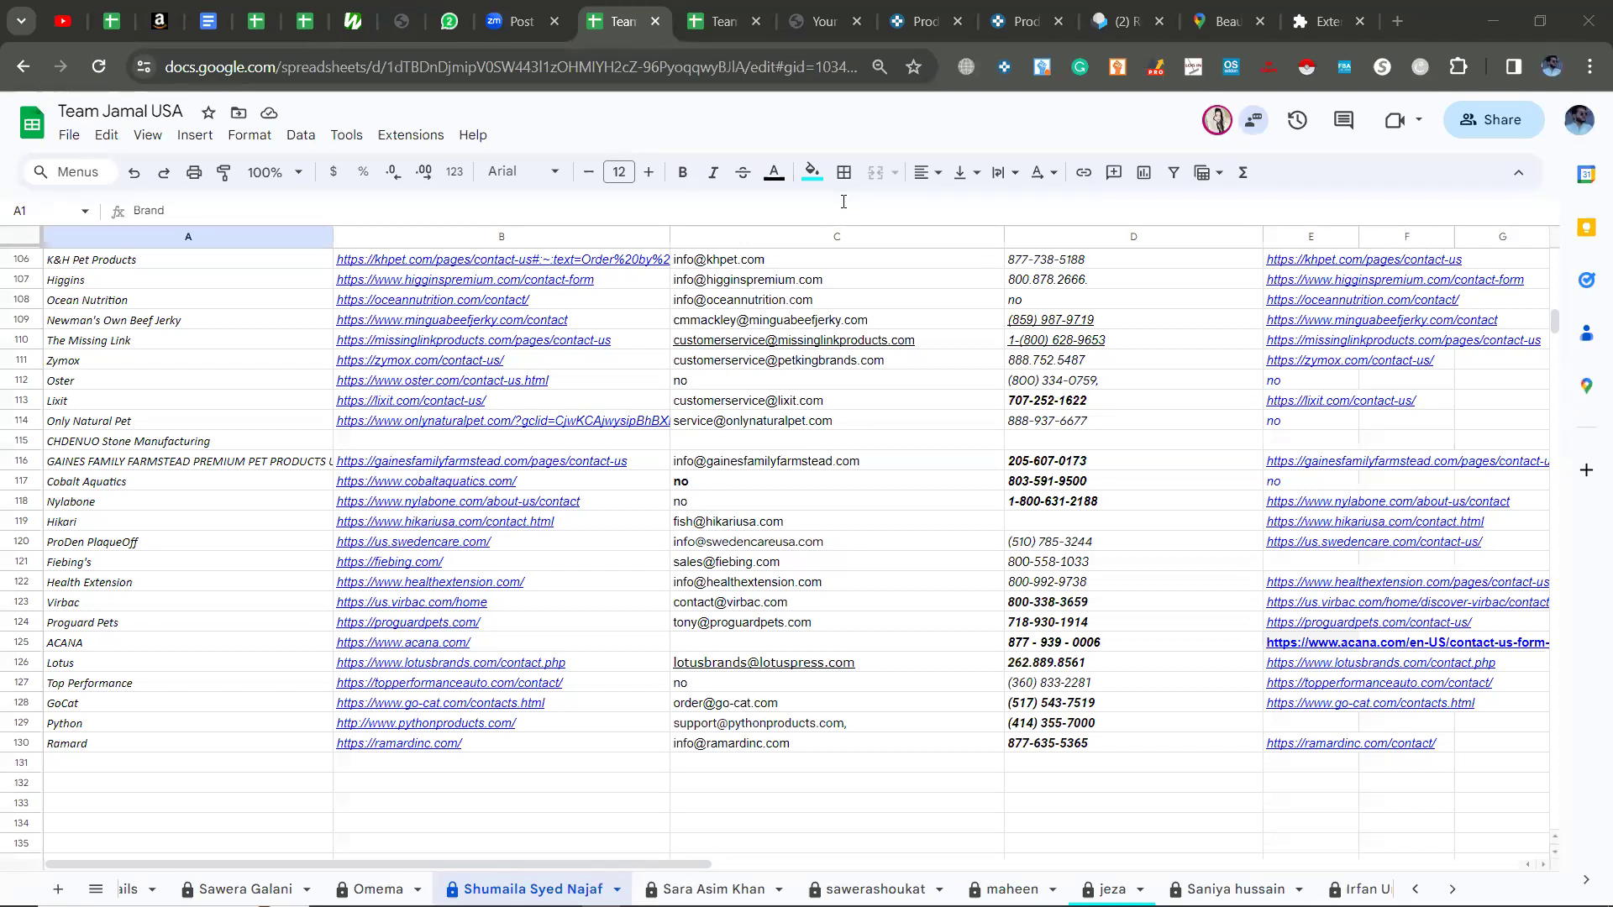
# Step: Switch back to the Keepa Product Finder results and look over the rows around the Craft County brand
pyautogui.click(1015, 6)
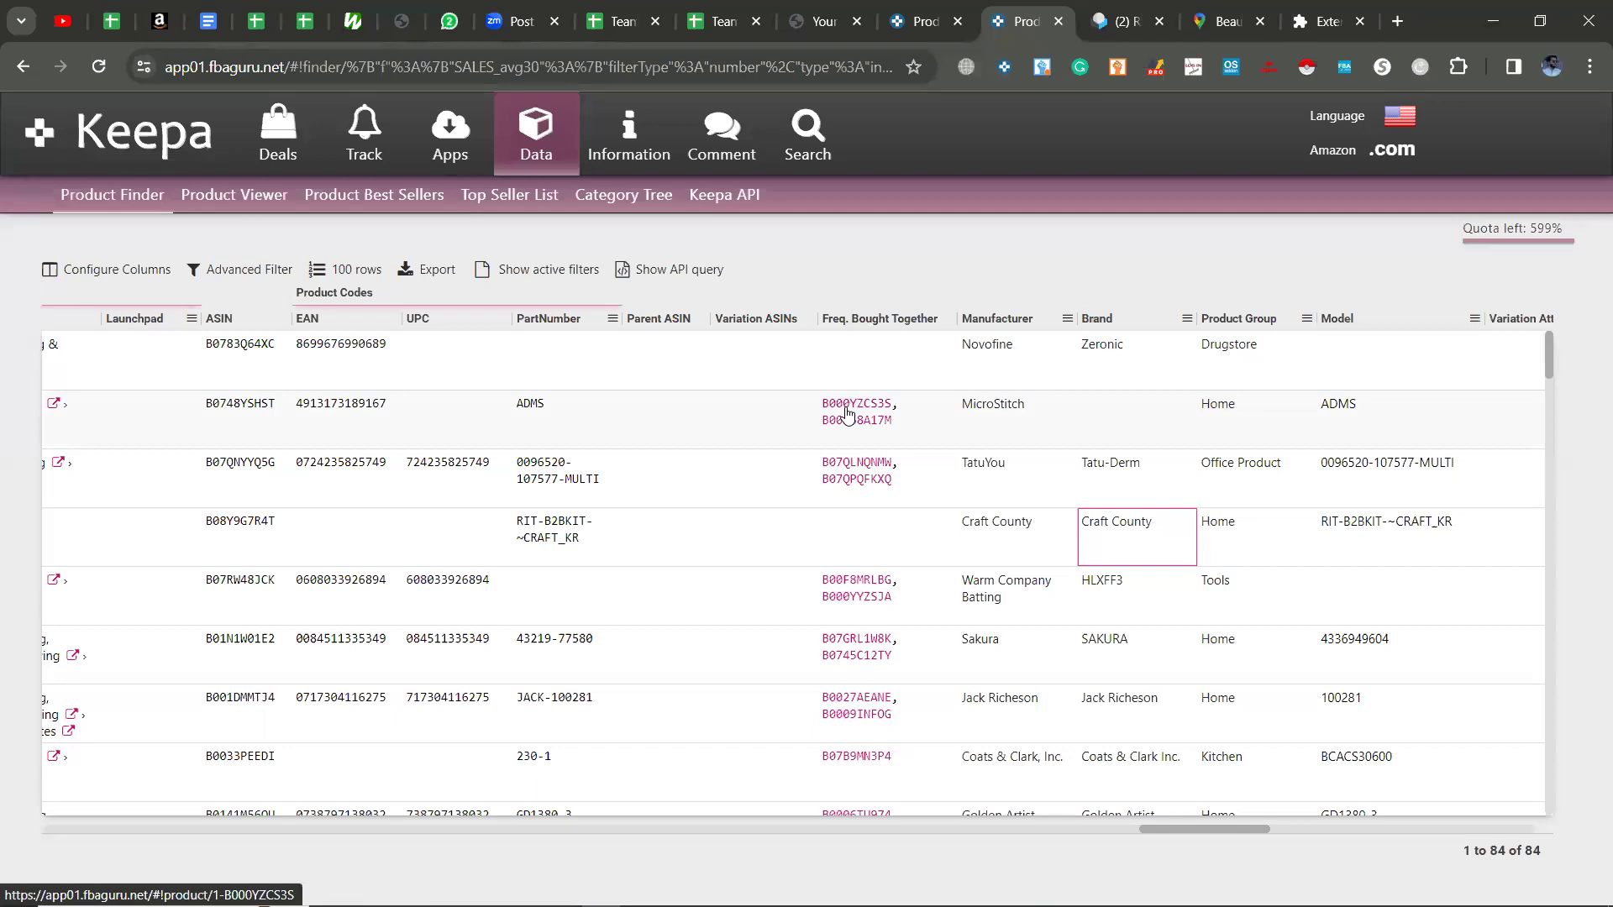
pyautogui.scroll(-1, 844, 420)
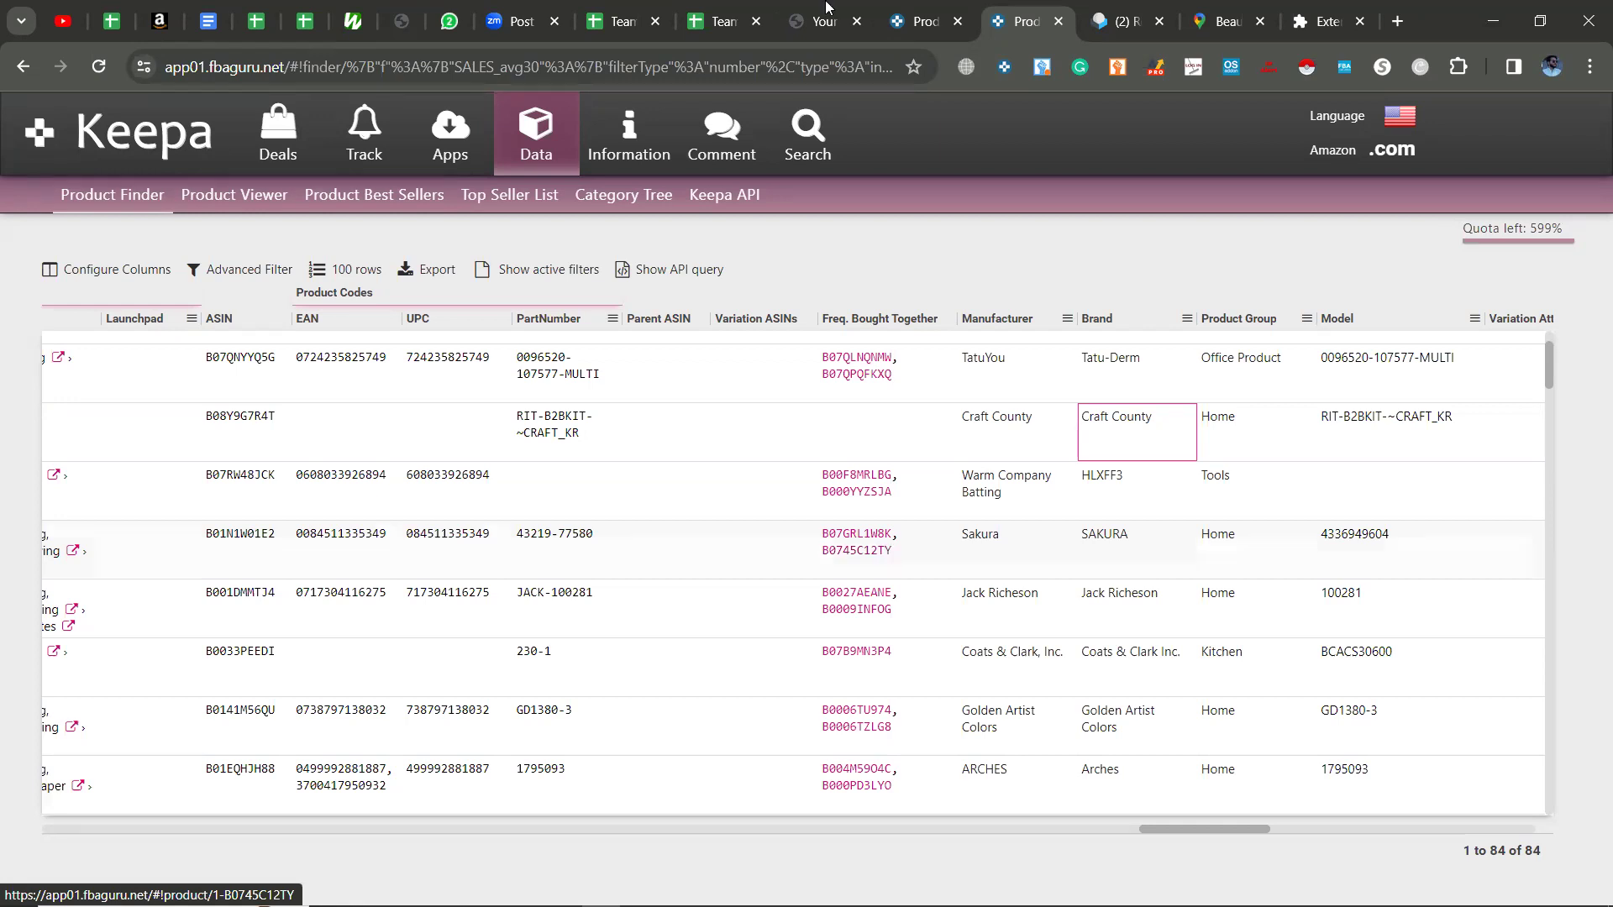
# Step: Switch to the Product Finder filter page and look over the Sales Rank & Price Types ranges, from Sales Rank to New, Prime exclusive
pyautogui.click(924, 21)
pyautogui.scroll(-1, 574, 408)
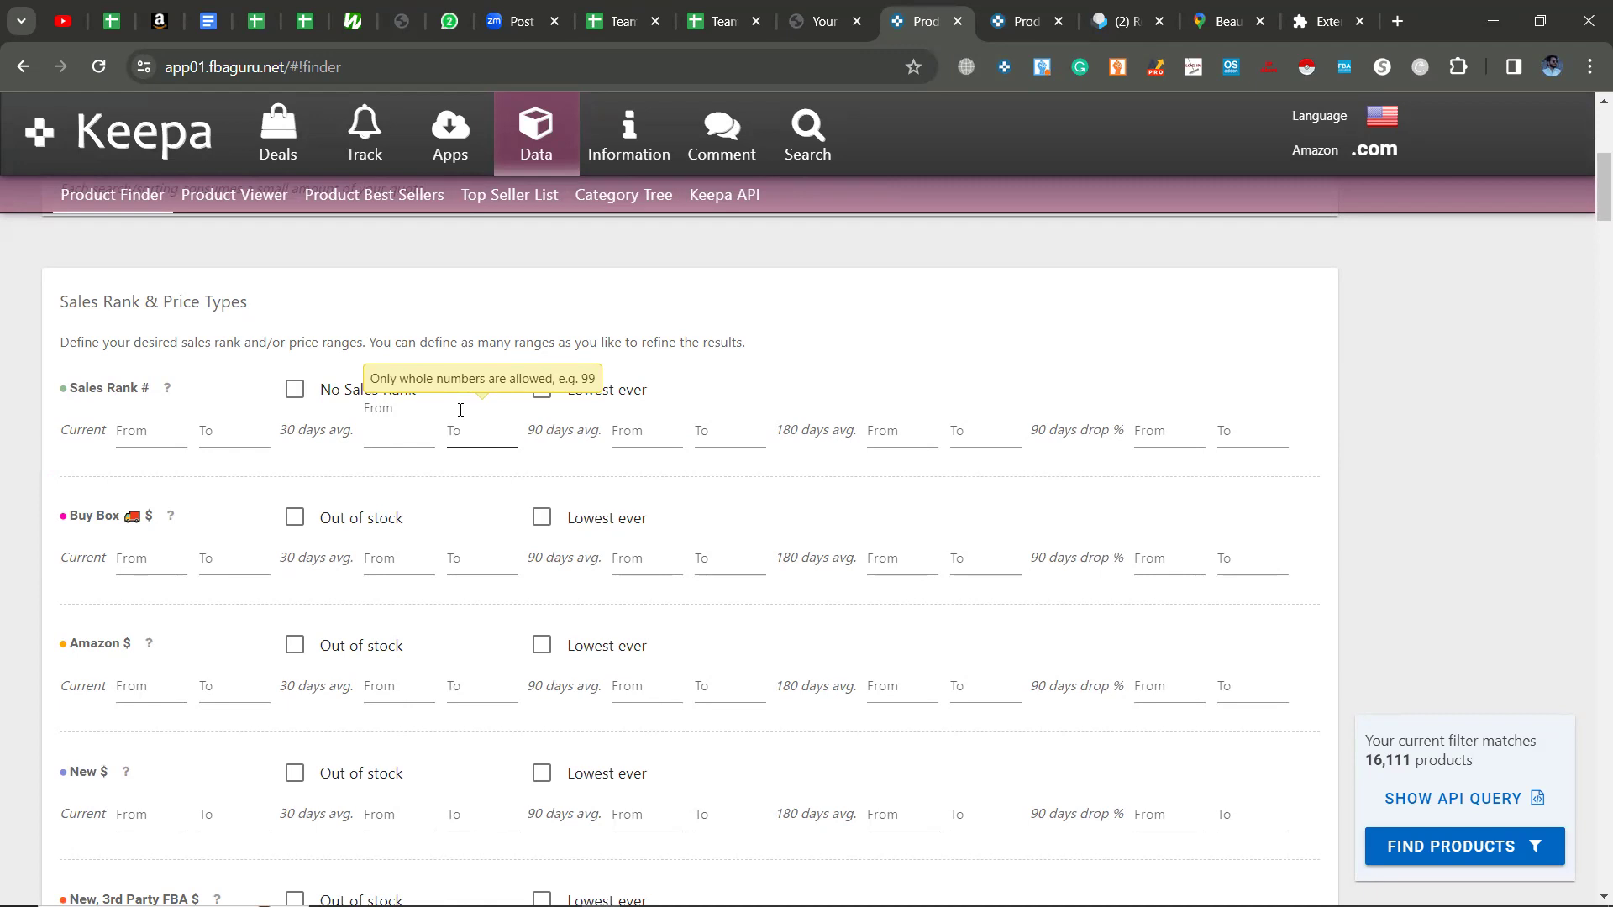
pyautogui.scroll(-1, 460, 410)
pyautogui.scroll(-2, 452, 416)
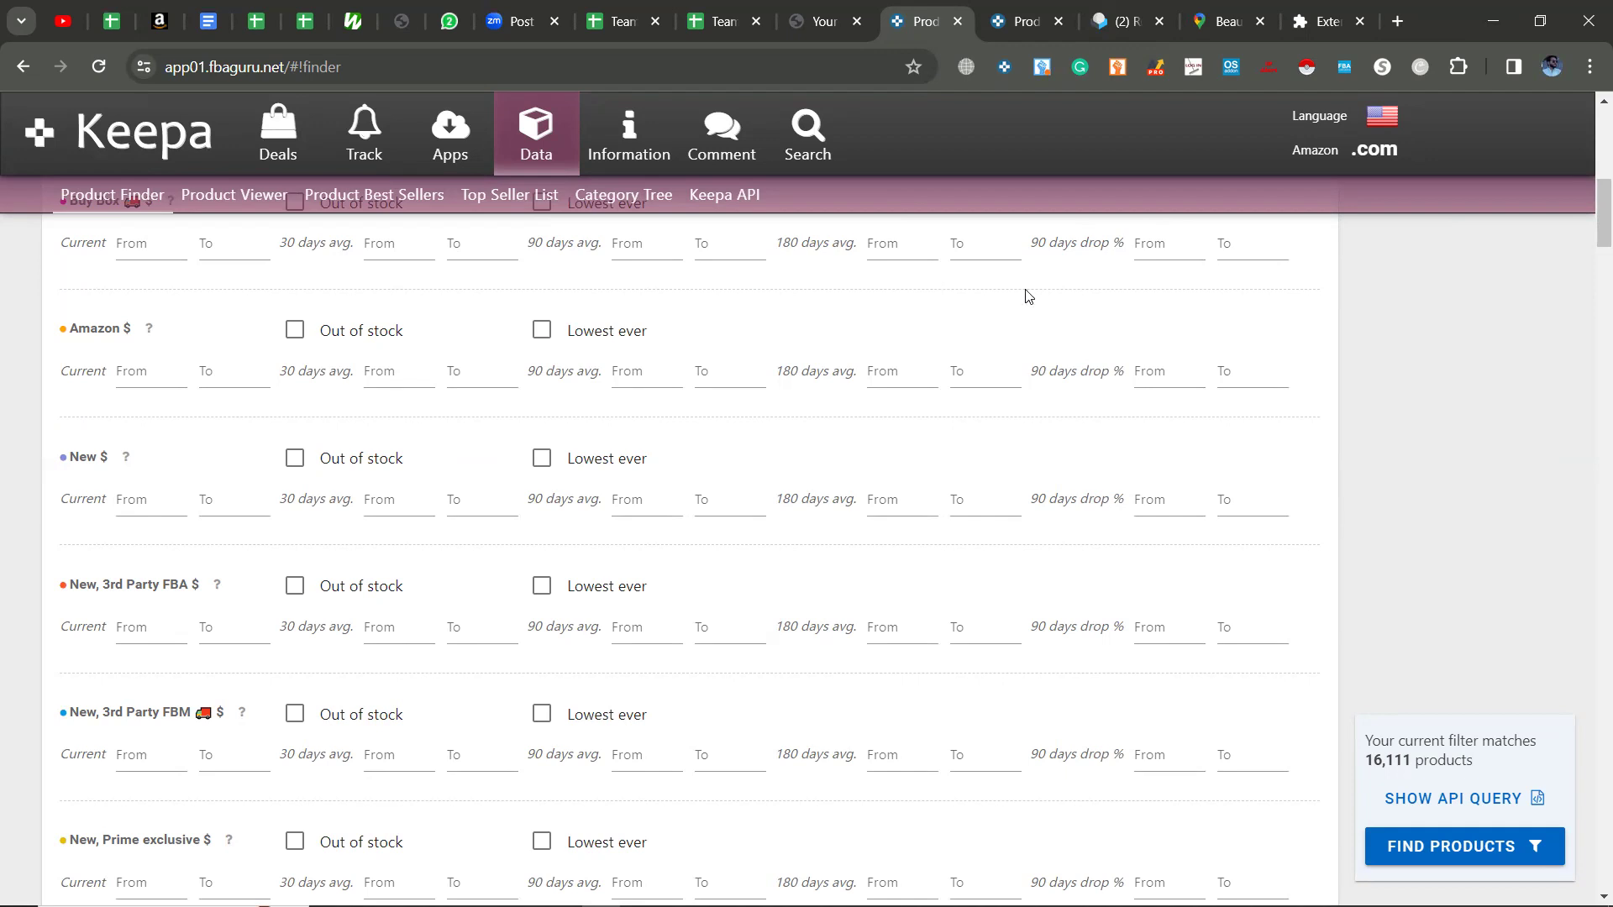
pyautogui.click(918, 371)
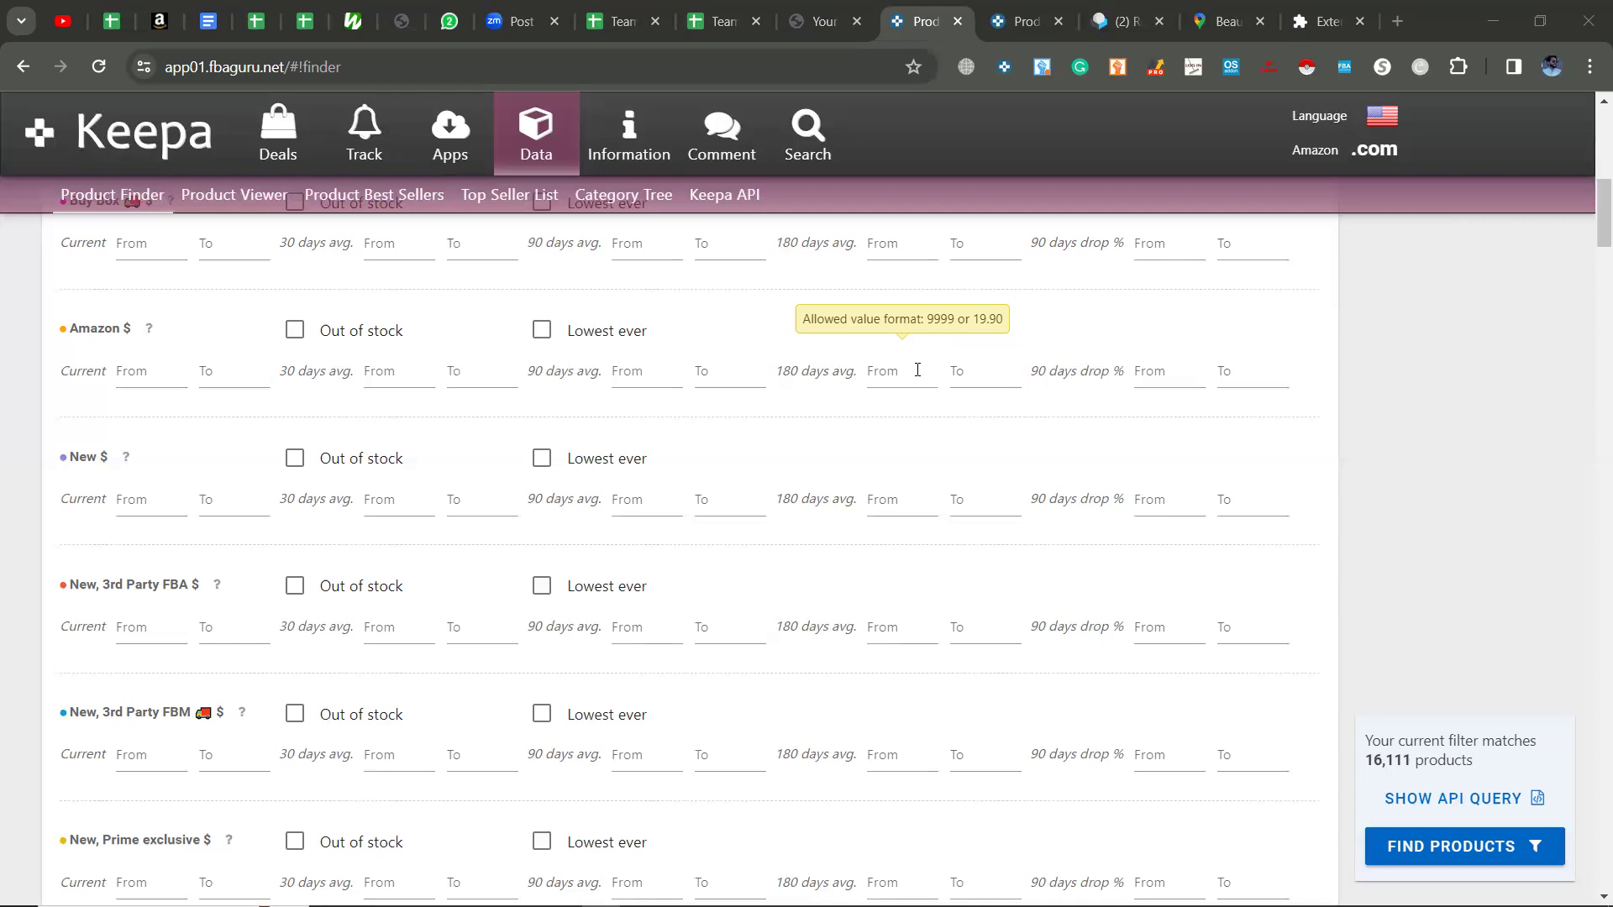
# Step: Open Amazon in a new tab and view the new offers on the Millers Forge Stainless Steel Dog Nail Clipper listing
pyautogui.click(1397, 21)
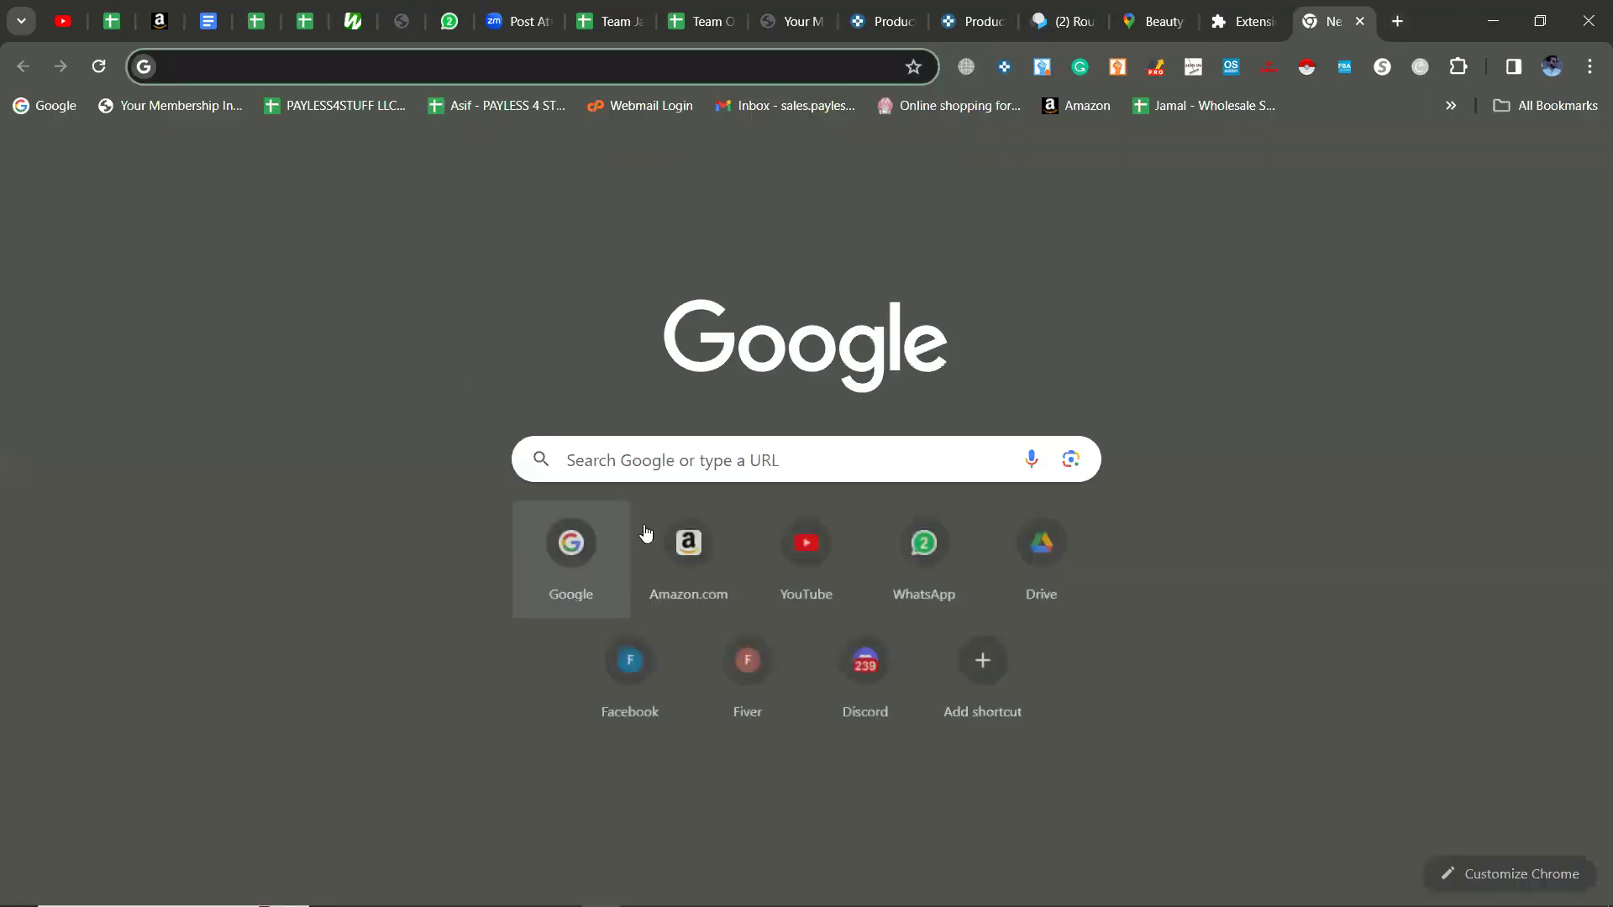
pyautogui.click(655, 541)
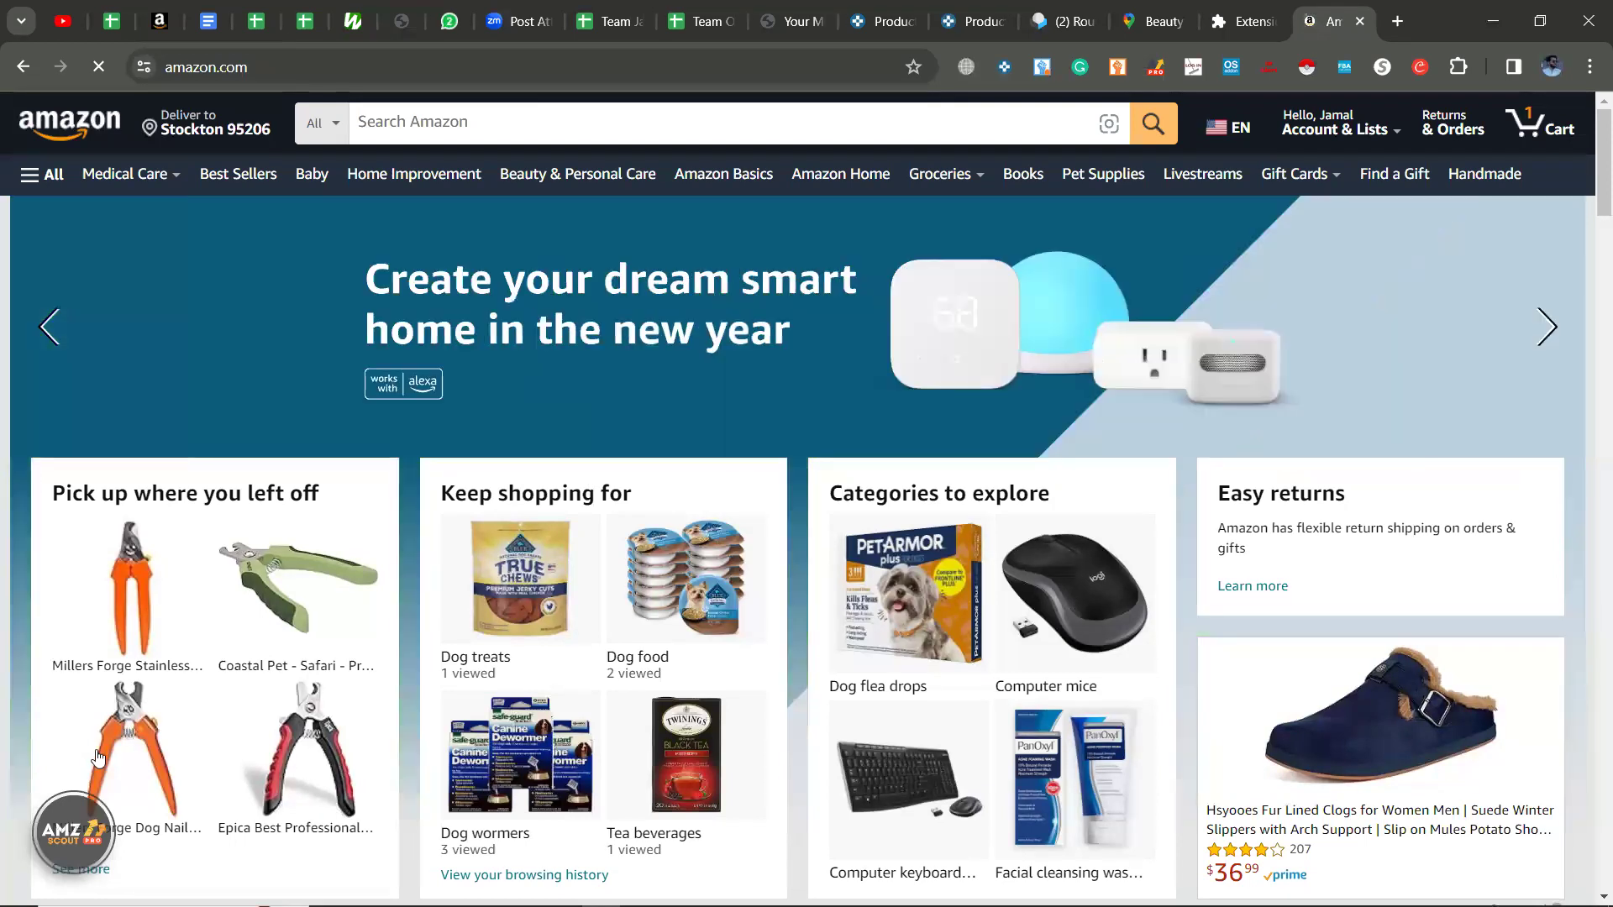
pyautogui.moveTo(120, 591)
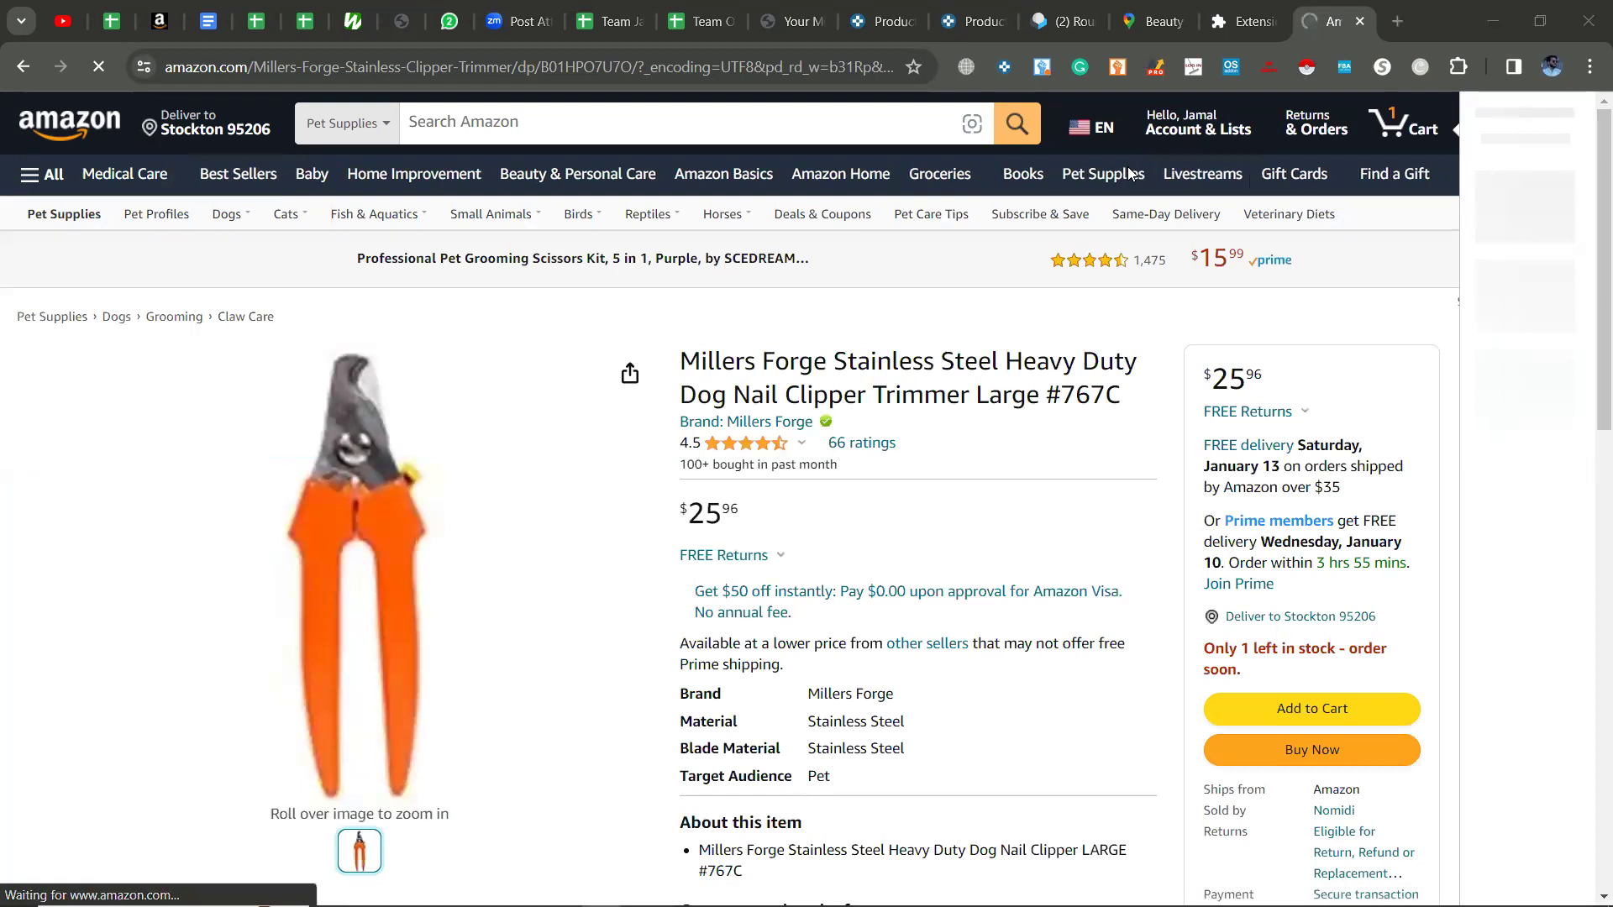
pyautogui.scroll(-8, 1400, 436)
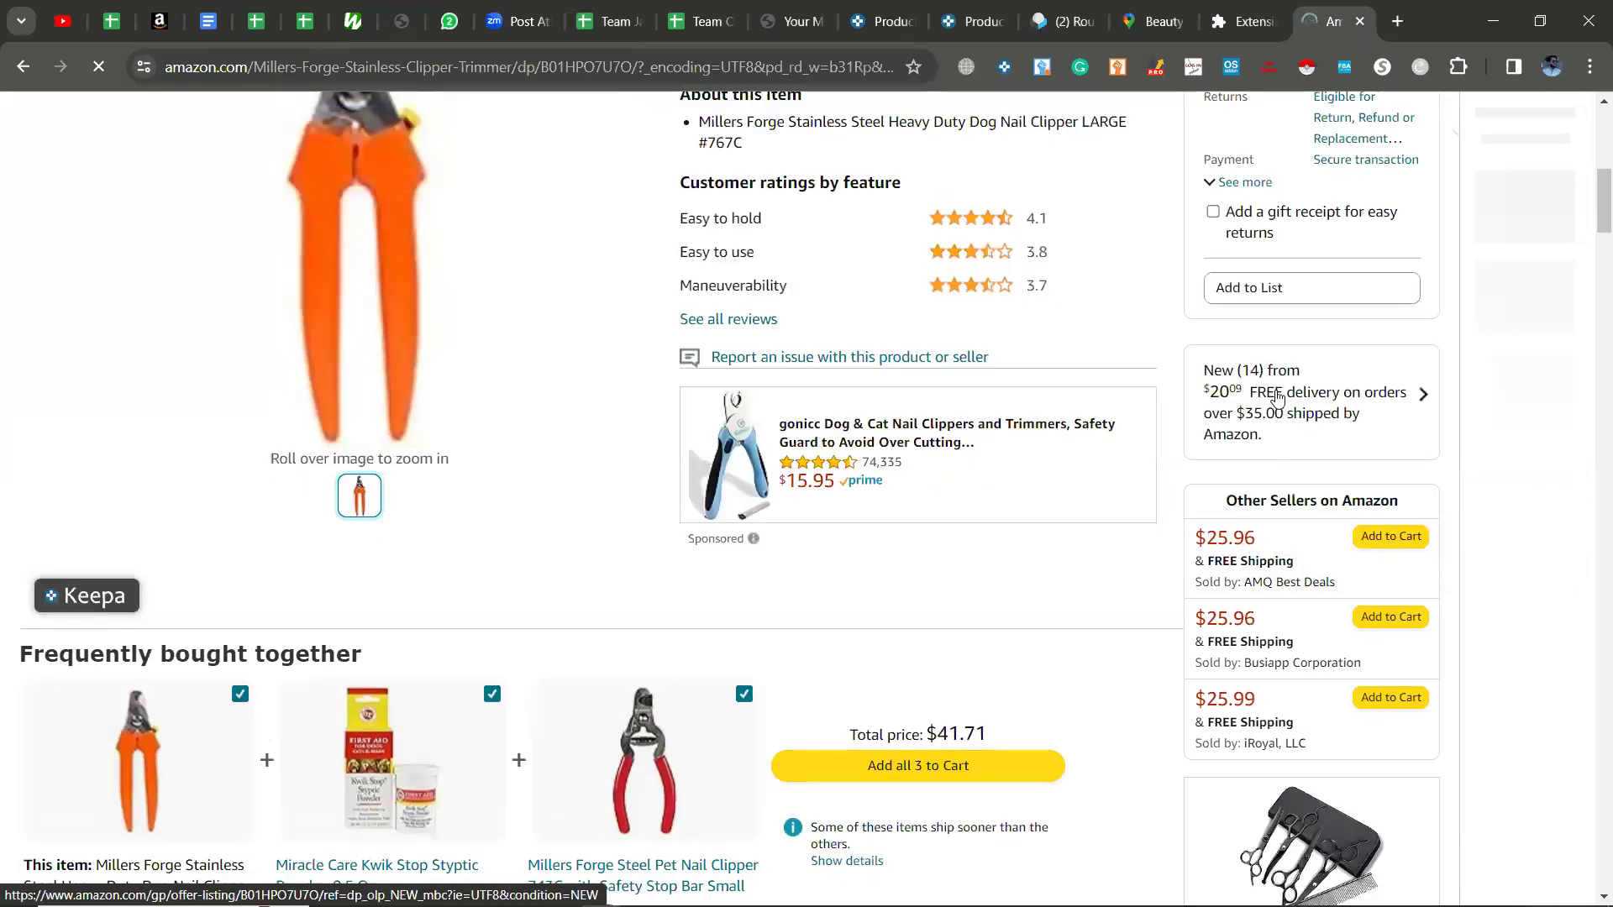
pyautogui.click(1277, 397)
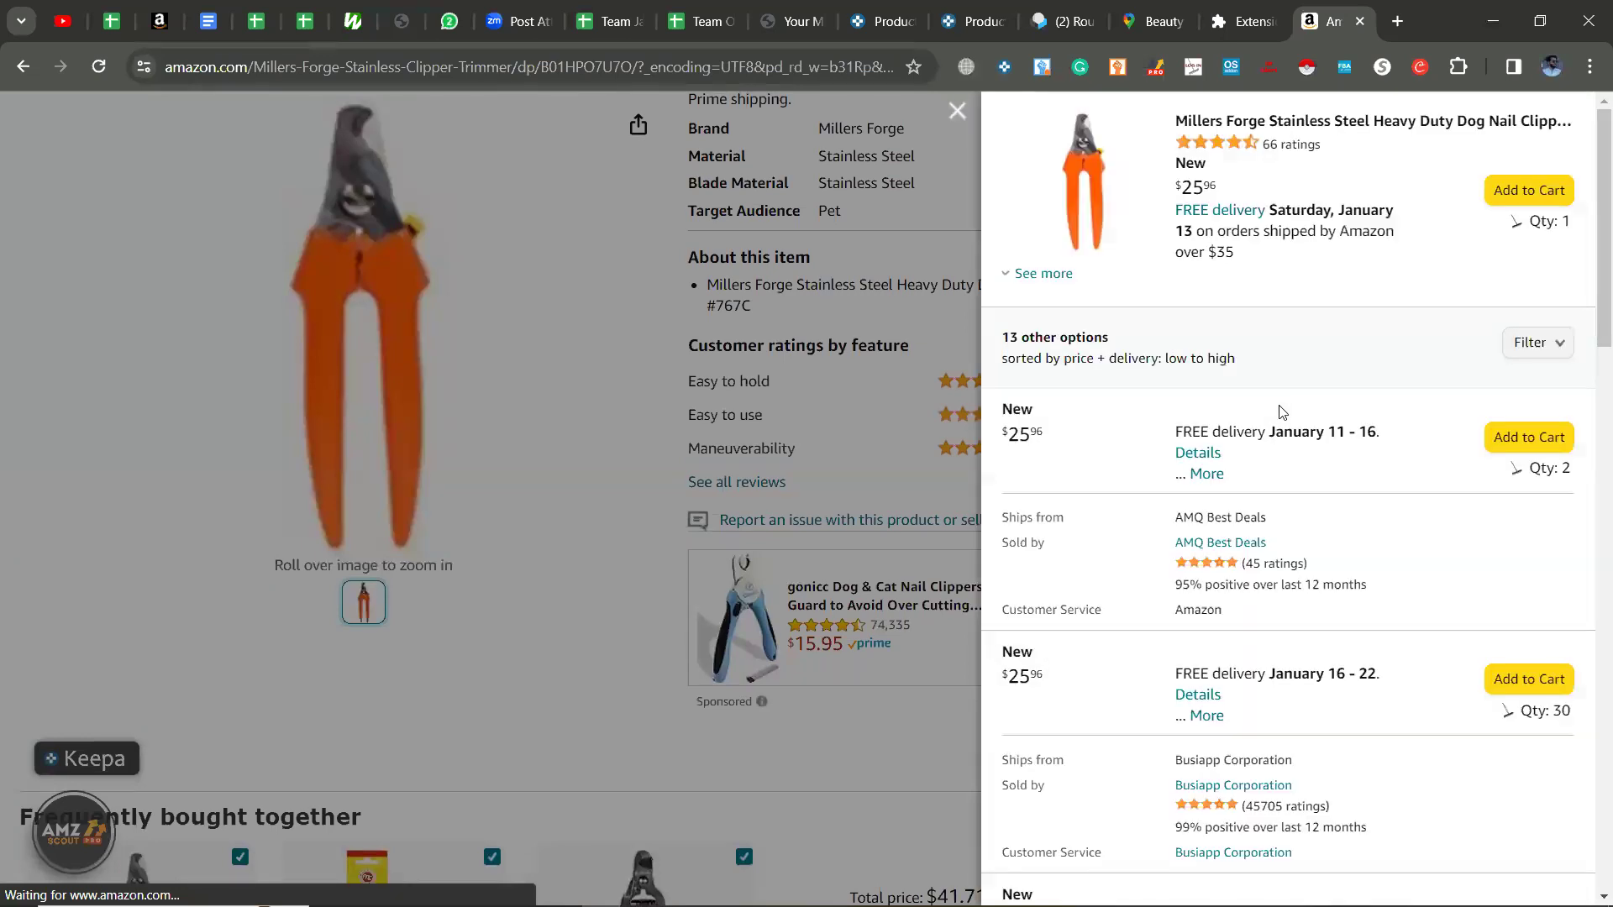
pyautogui.scroll(-9, 1282, 411)
pyautogui.scroll(9, 1295, 422)
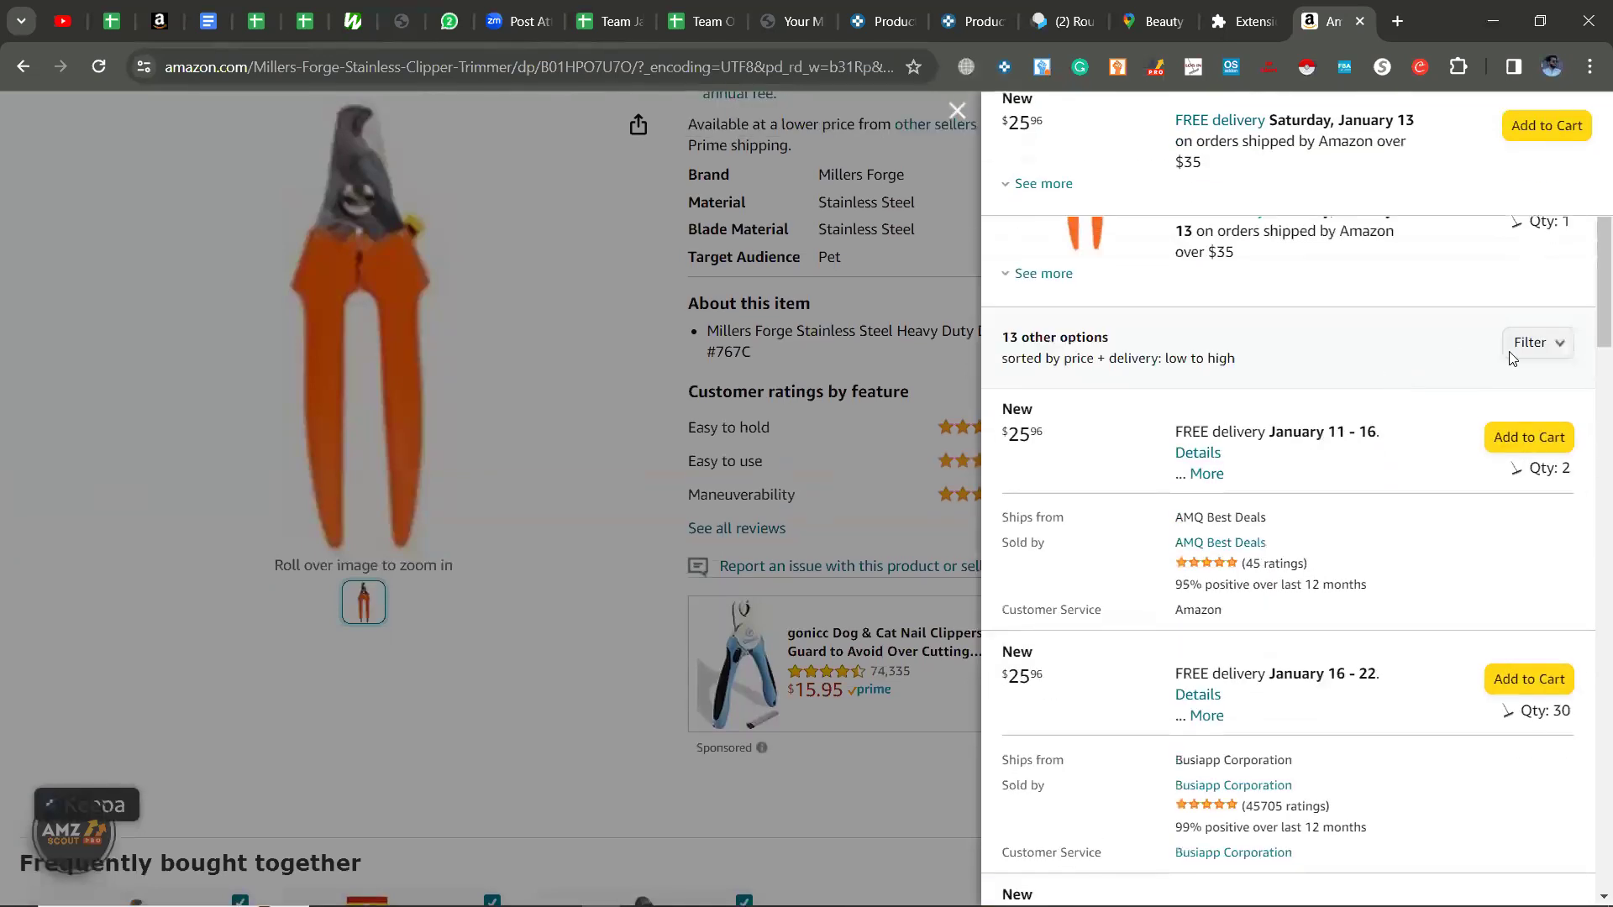
# Step: Filter the clipper's offers to Prime delivery, examine the sellers down to True Store LLC and TLPartnergroup, and close the Amazon page
pyautogui.click(1545, 347)
pyautogui.click(1542, 463)
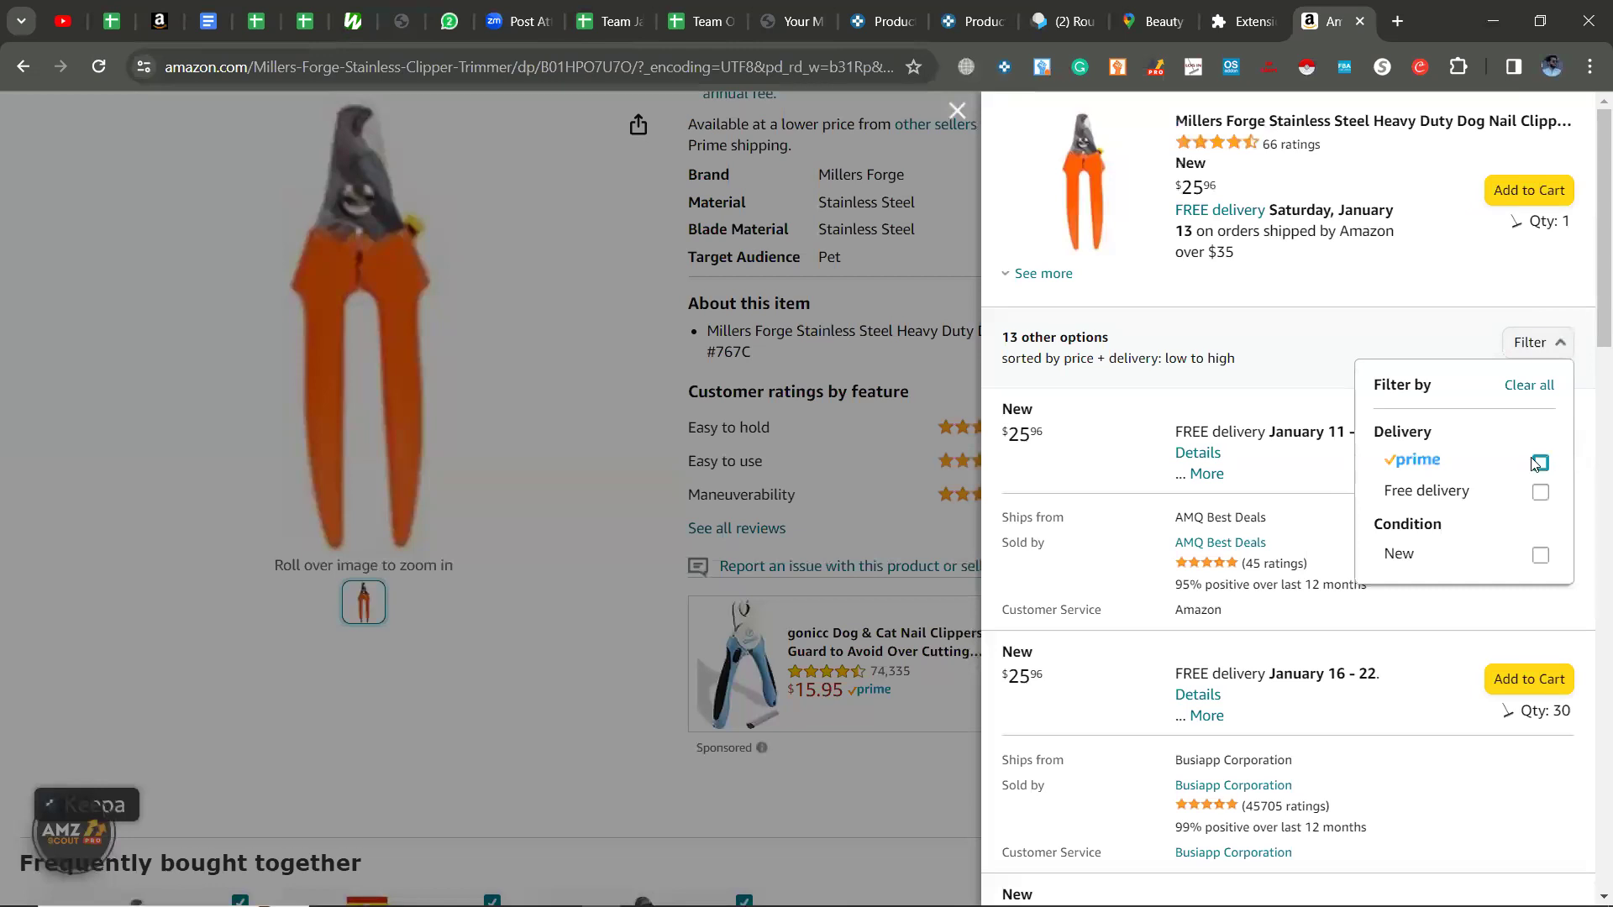
pyautogui.scroll(-6, 1207, 432)
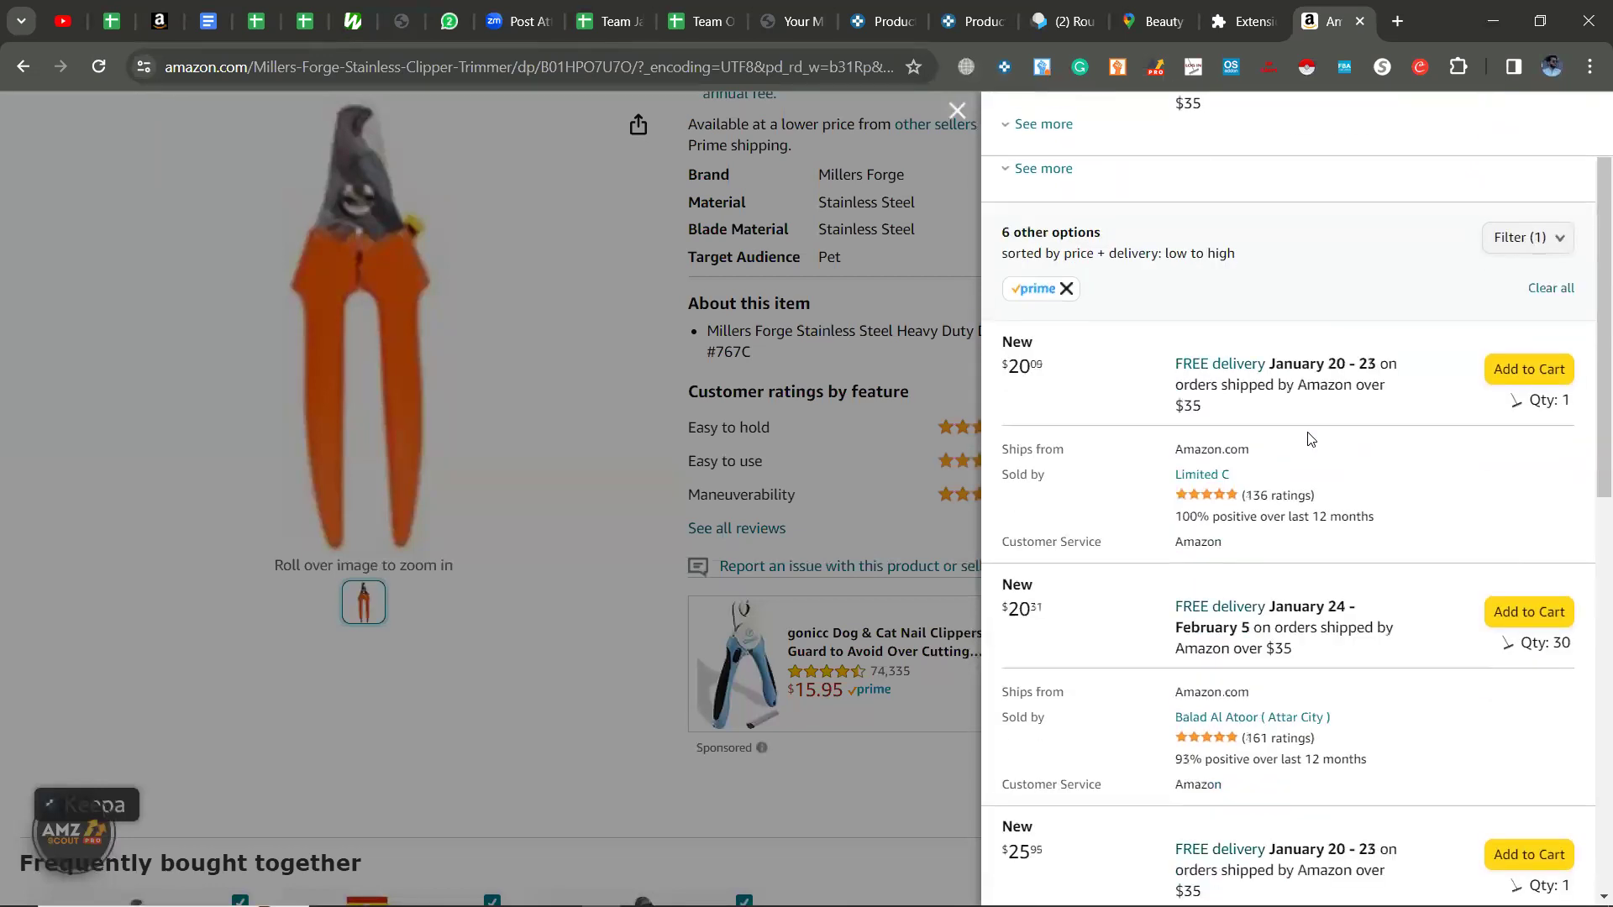
pyautogui.scroll(-8, 1309, 434)
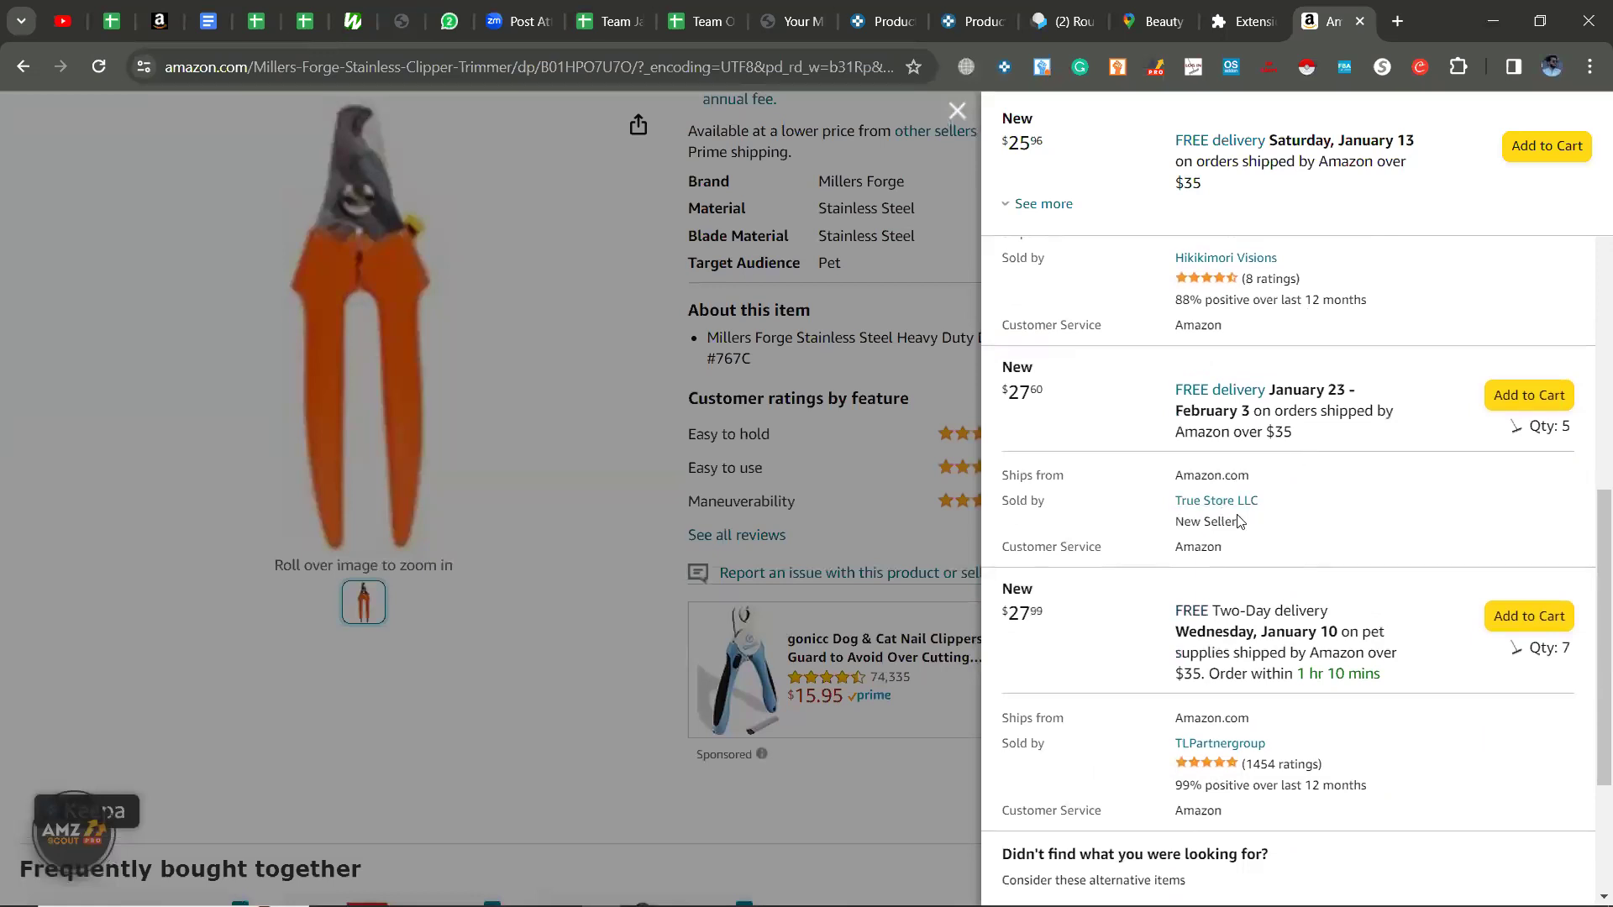
pyautogui.moveTo(1181, 521); pyautogui.dragTo(1232, 522)
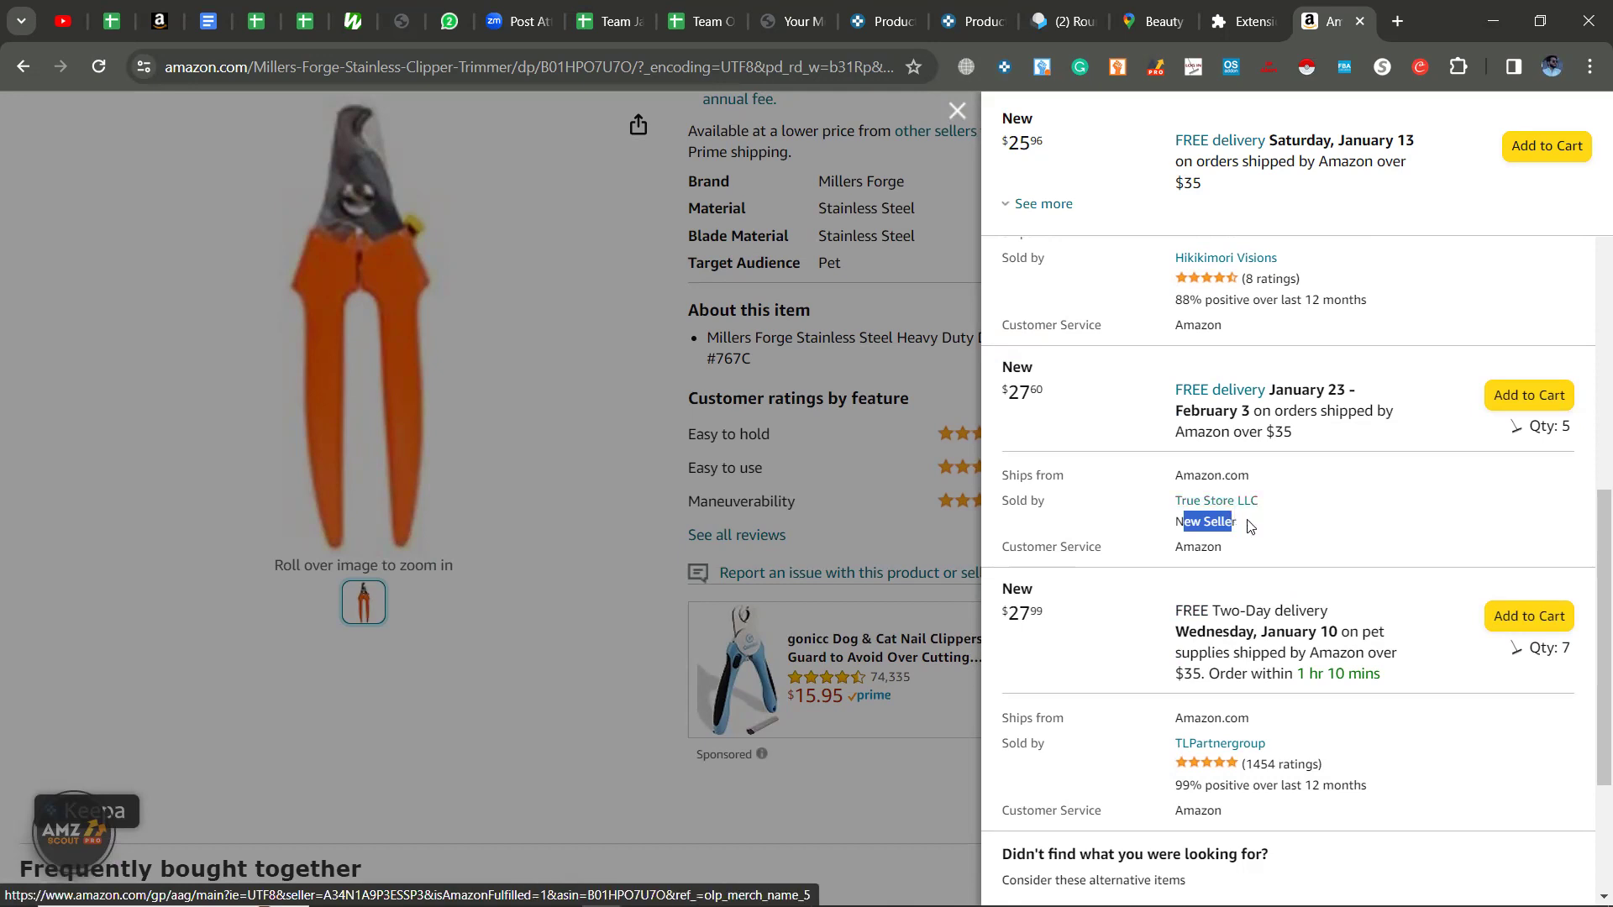
pyautogui.press('Escape')
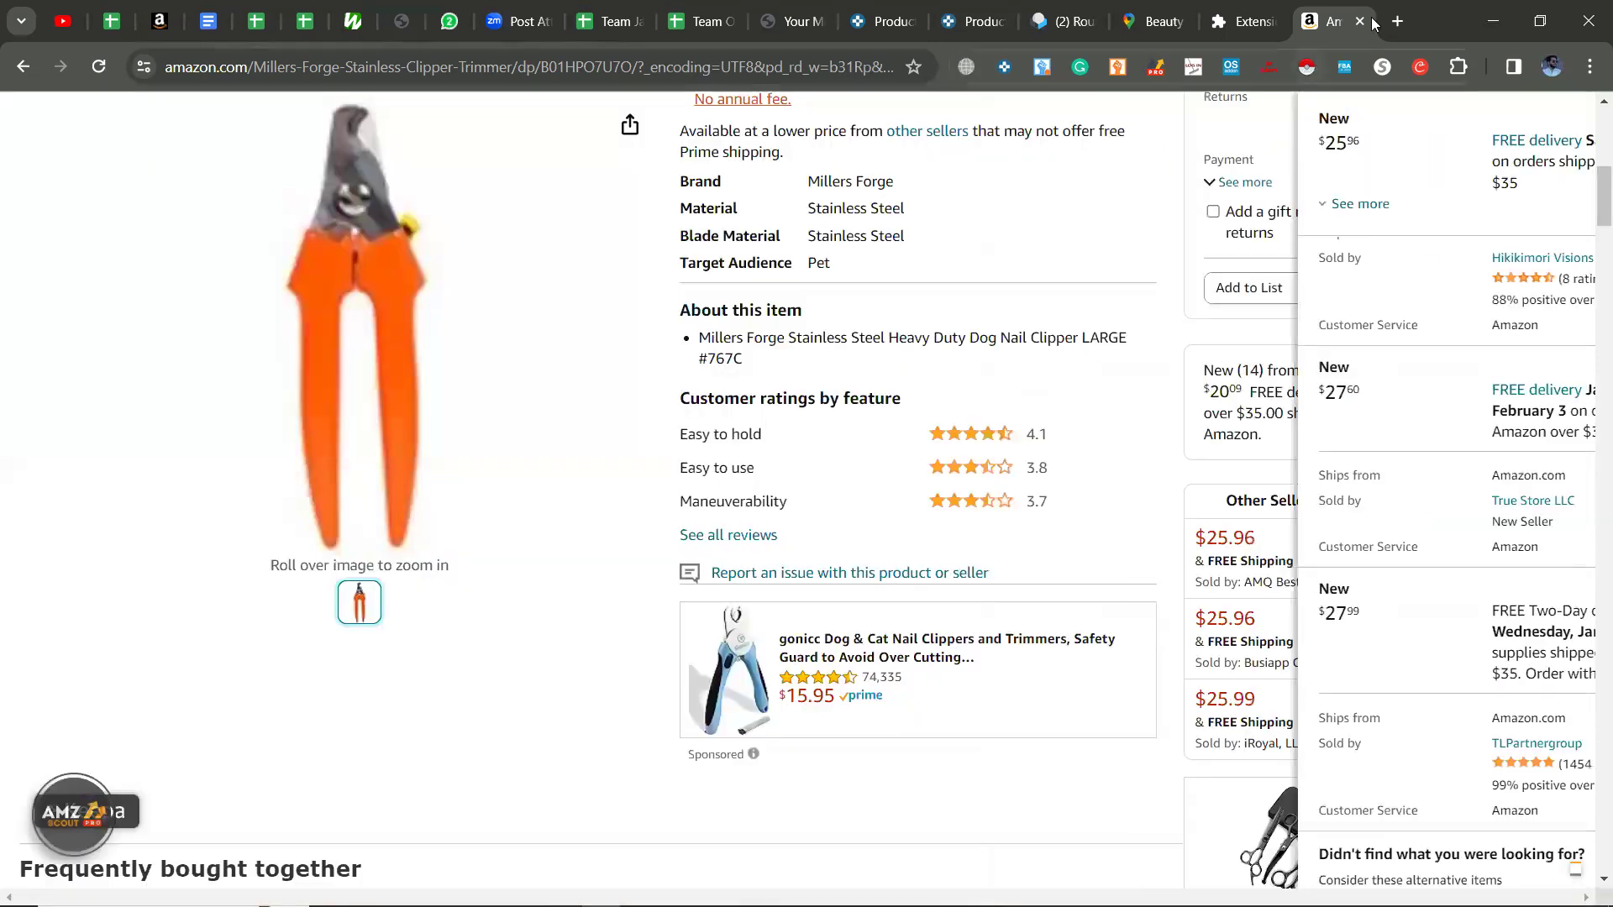
pyautogui.click(1360, 21)
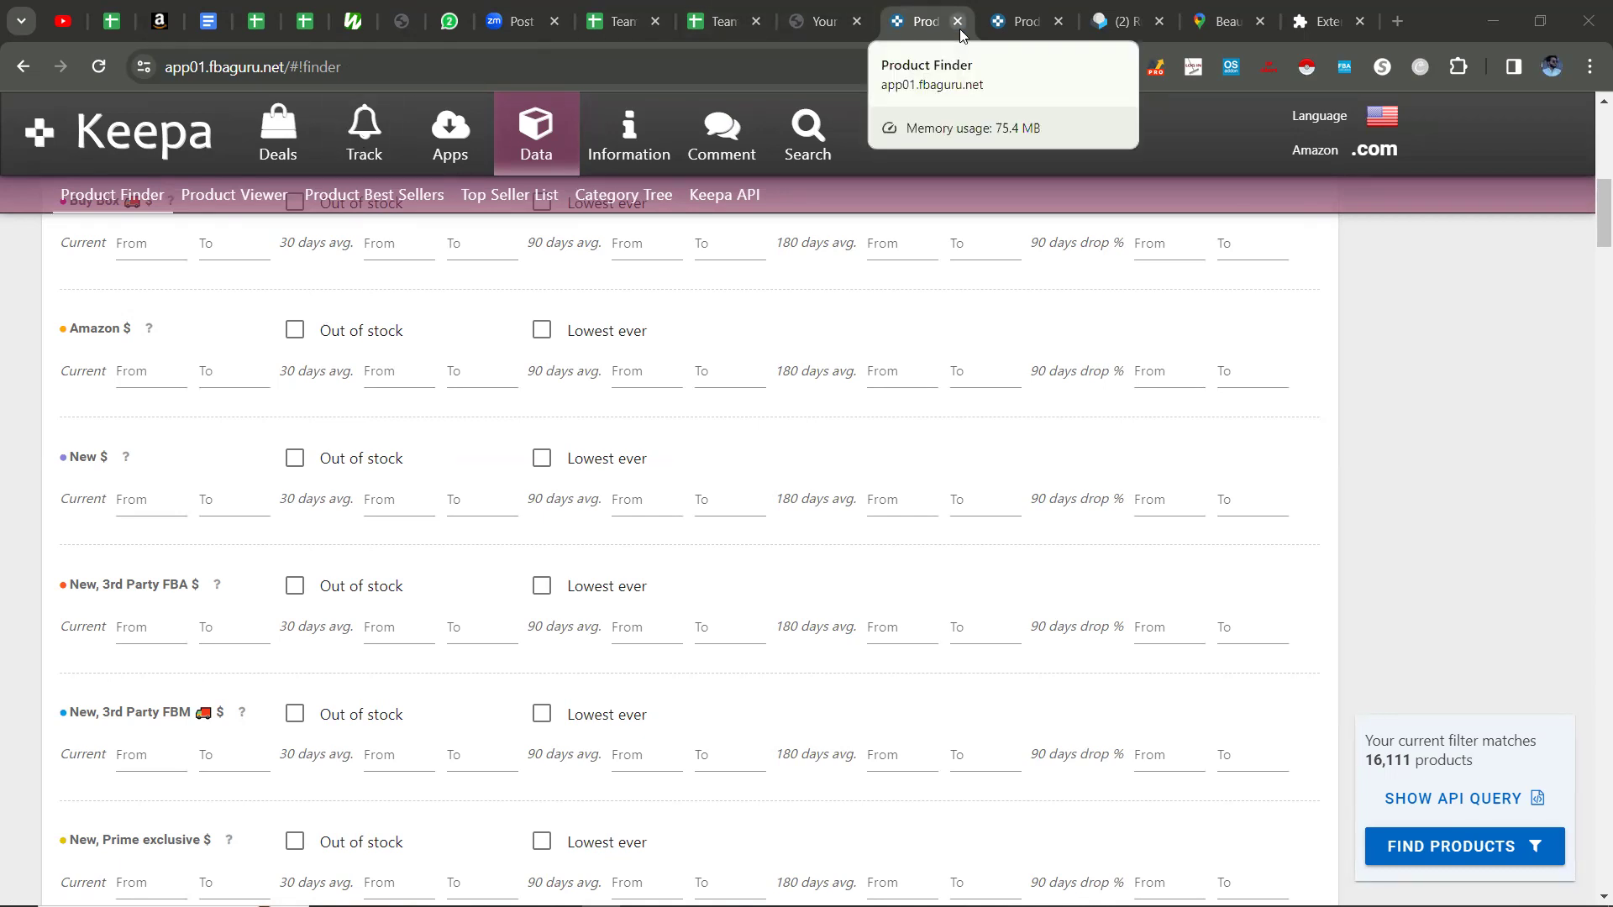
# Step: Return to the Keepa results with the Craft County brand and open the language and Amazon locale choices
pyautogui.click(1021, 23)
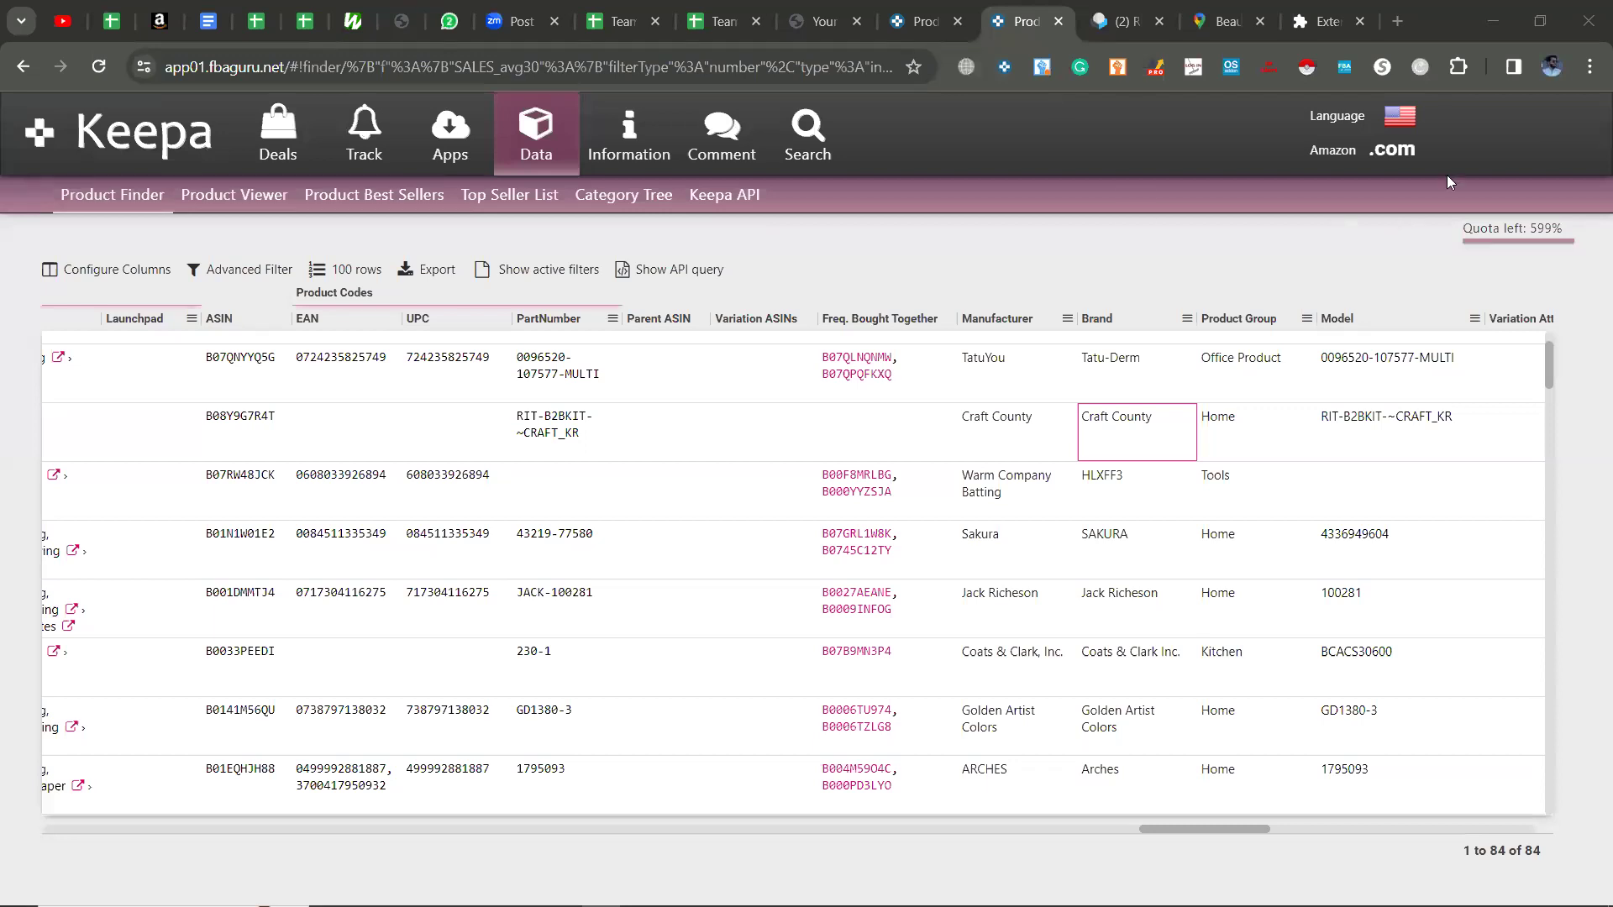
pyautogui.click(1384, 160)
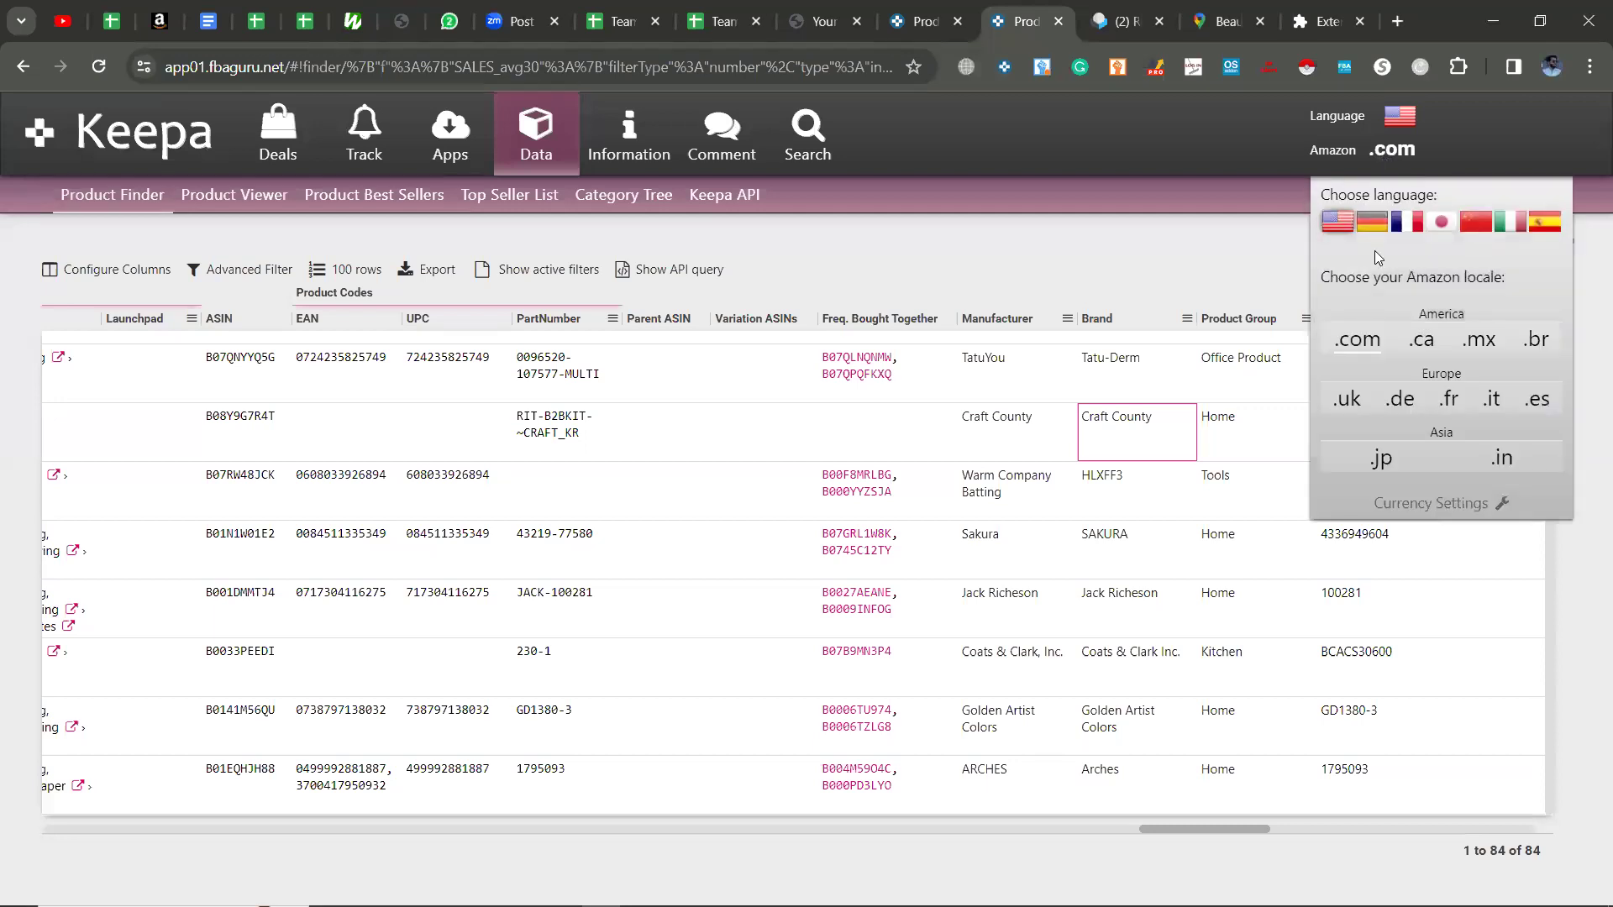